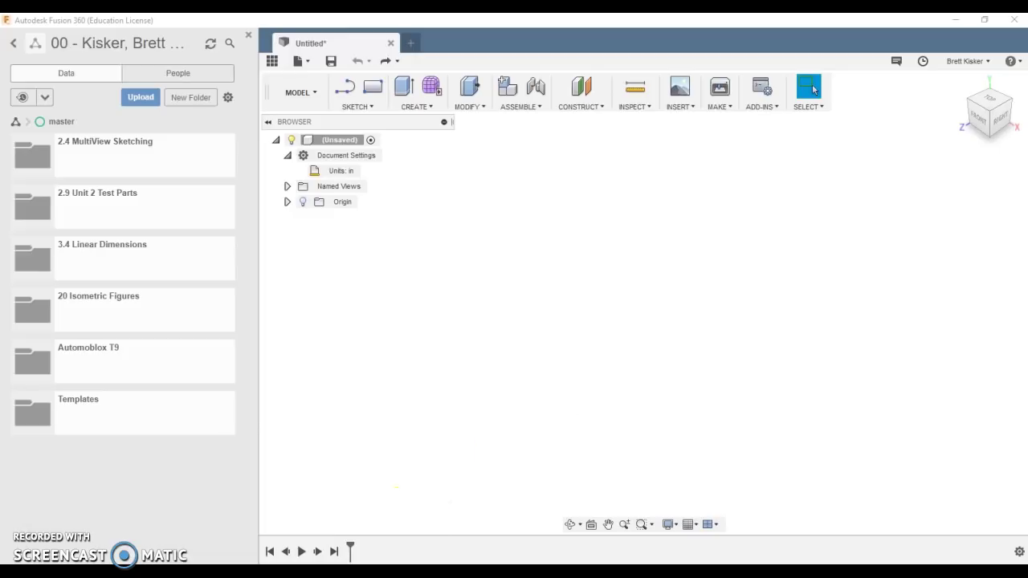
{"action": "mouse_move", "coordinate": [237, 572]}
{"action": "left_click_drag", "start_coordinate": [1027, 337], "coordinate": [211, 14]}
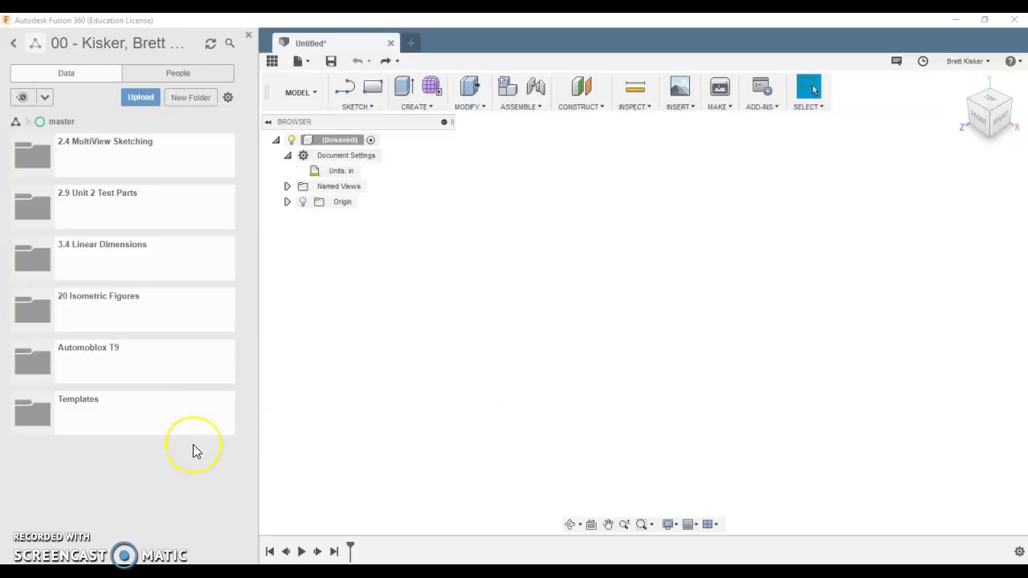
Step: Create a folder named "8.1 Parametric Modeling" in the master project and open it
{"action": "left_click", "coordinate": [186, 97]}
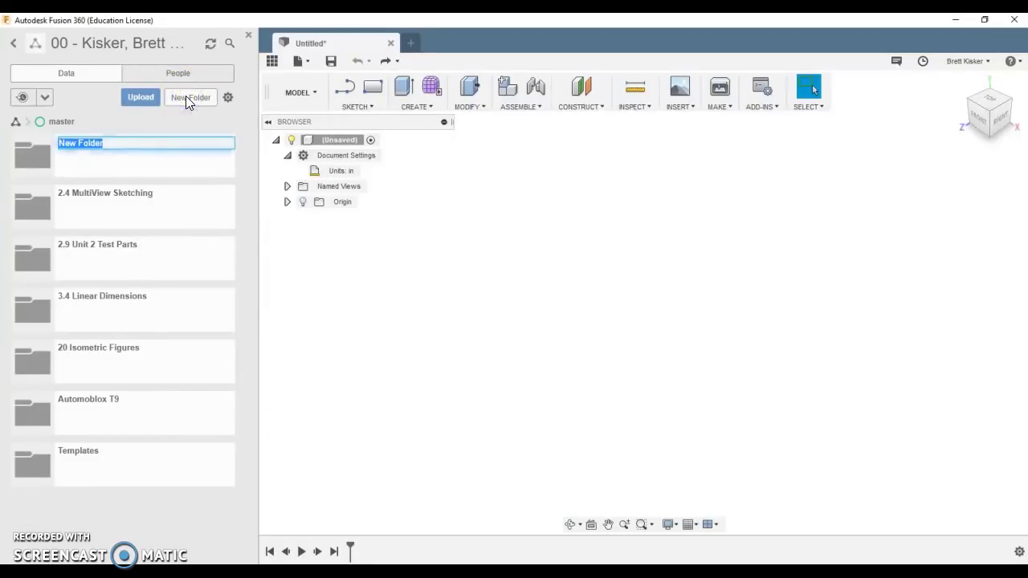
{"action": "type", "text": "8.1 Parametric Modeling"}
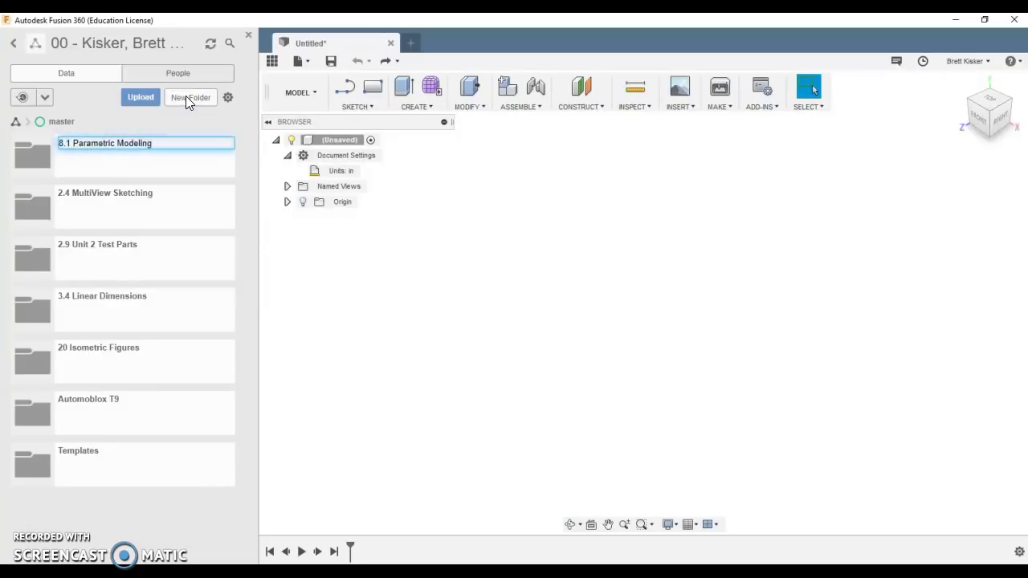
{"action": "key", "text": "Return"}
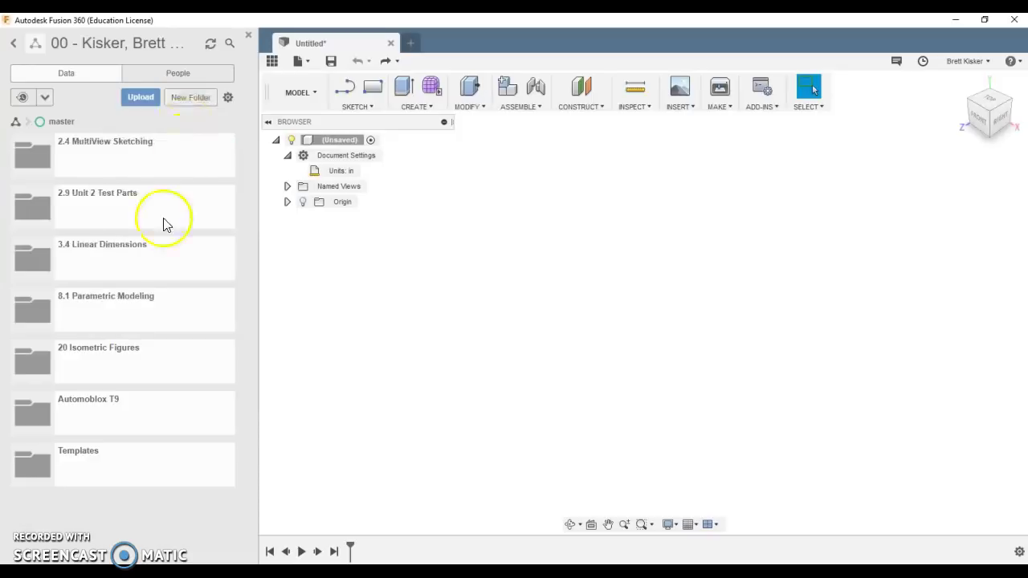
{"action": "double_click", "coordinate": [135, 295]}
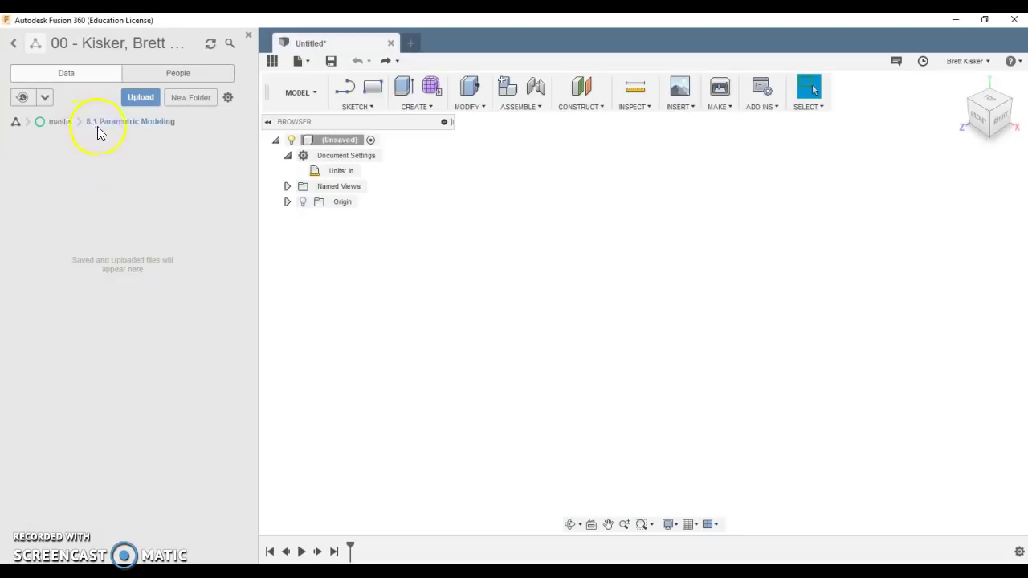
{"action": "left_click", "coordinate": [271, 66]}
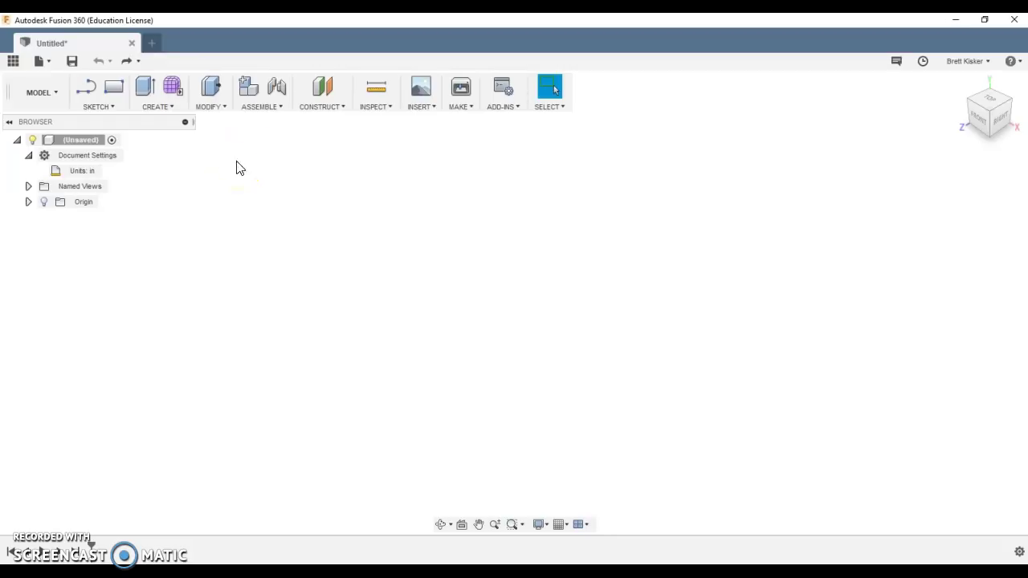
Step: Change the document's active units to millimeters and set them as the default
{"action": "left_click", "coordinate": [29, 157]}
{"action": "left_click", "coordinate": [29, 158]}
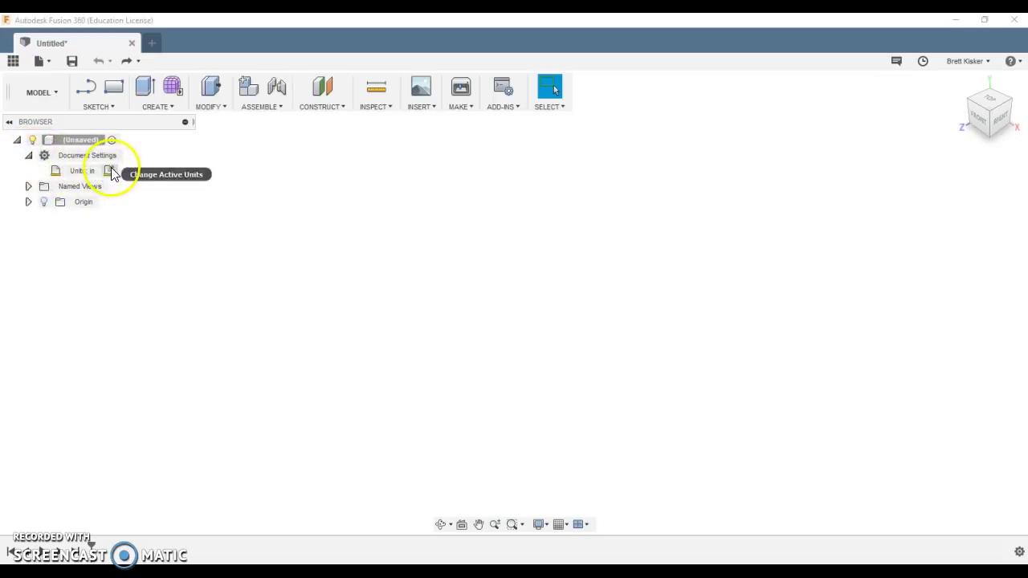
{"action": "left_click", "coordinate": [110, 172]}
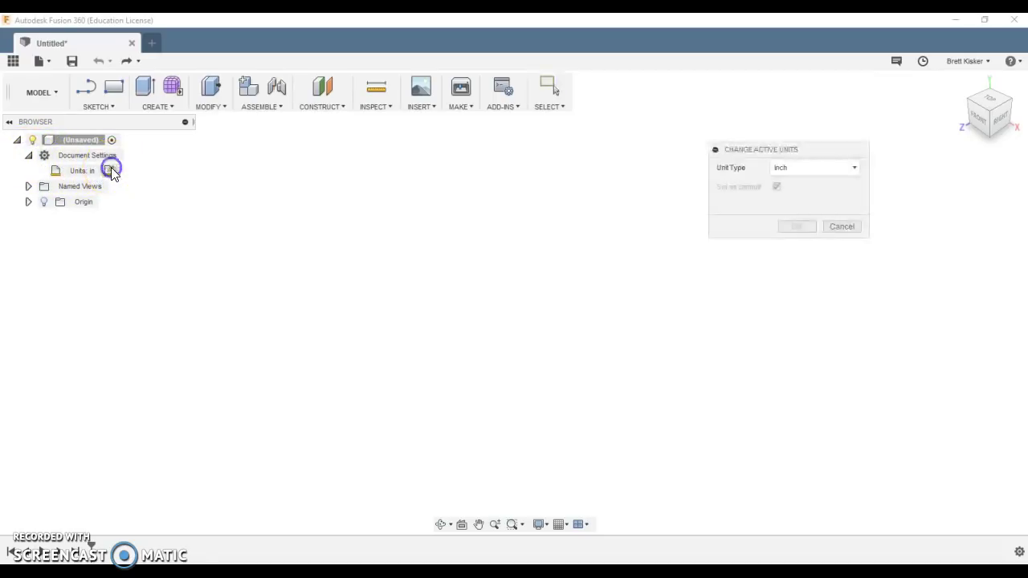
{"action": "left_click", "coordinate": [782, 175]}
{"action": "left_click", "coordinate": [779, 198]}
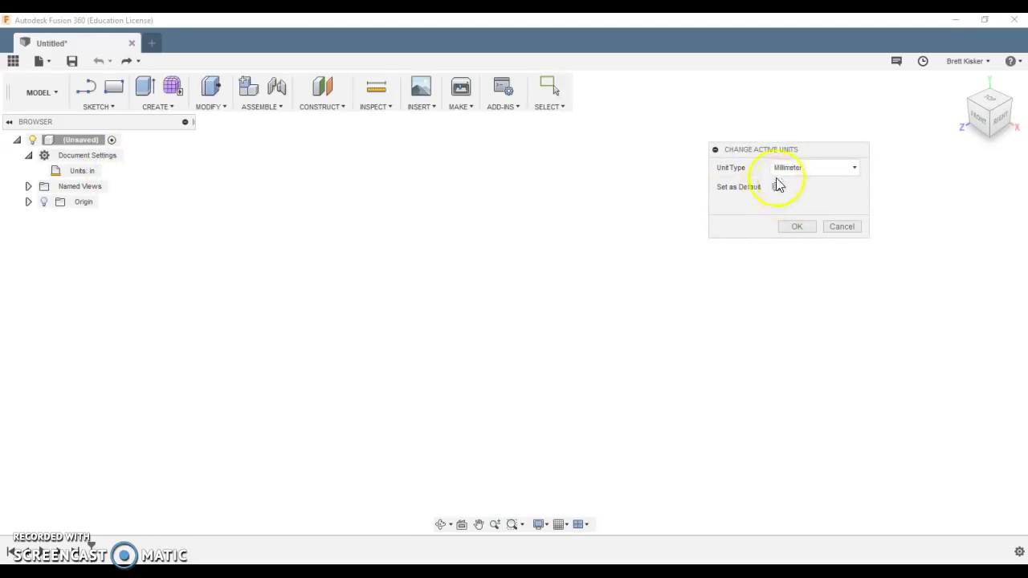
{"action": "left_click", "coordinate": [781, 190]}
{"action": "left_click", "coordinate": [793, 228]}
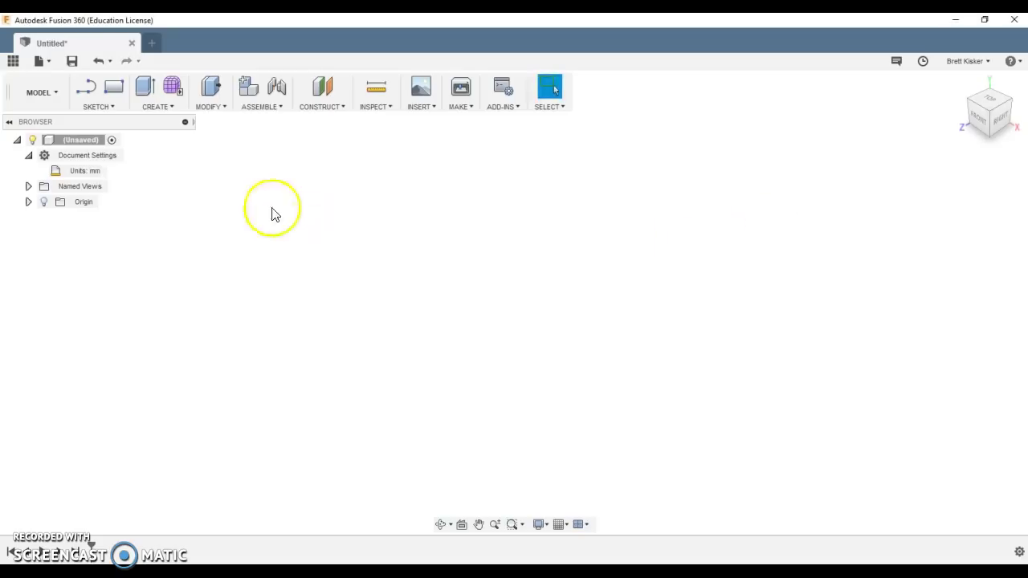
{"action": "left_click", "coordinate": [28, 155]}
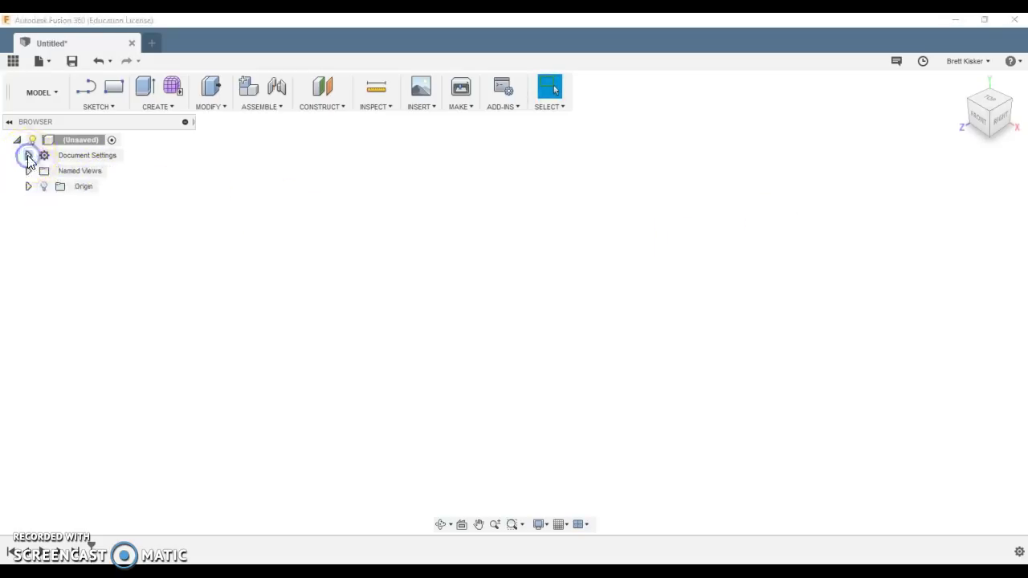
{"action": "left_click", "coordinate": [309, 255]}
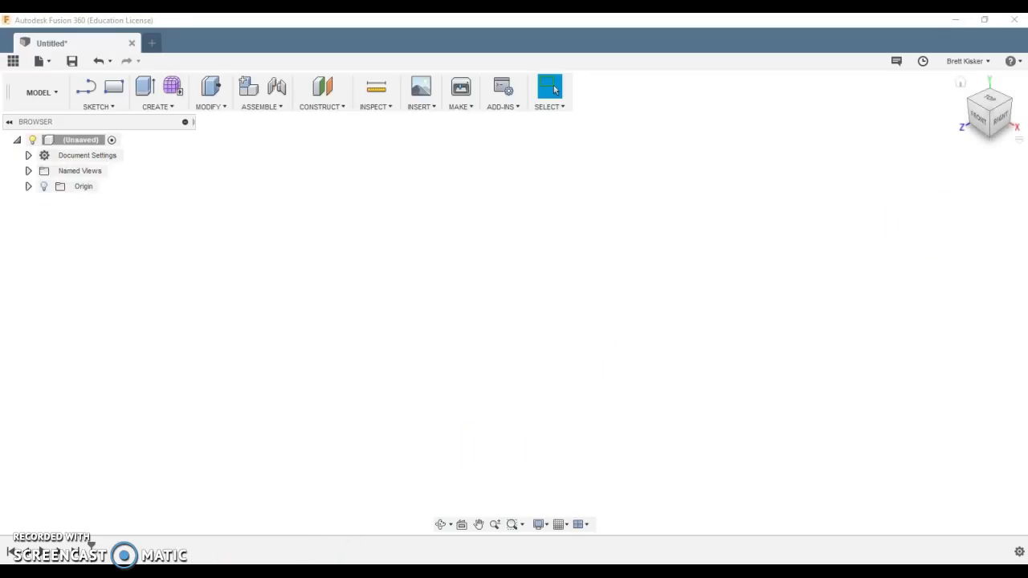
{"action": "left_click_drag", "start_coordinate": [1027, 195], "coordinate": [490, 14]}
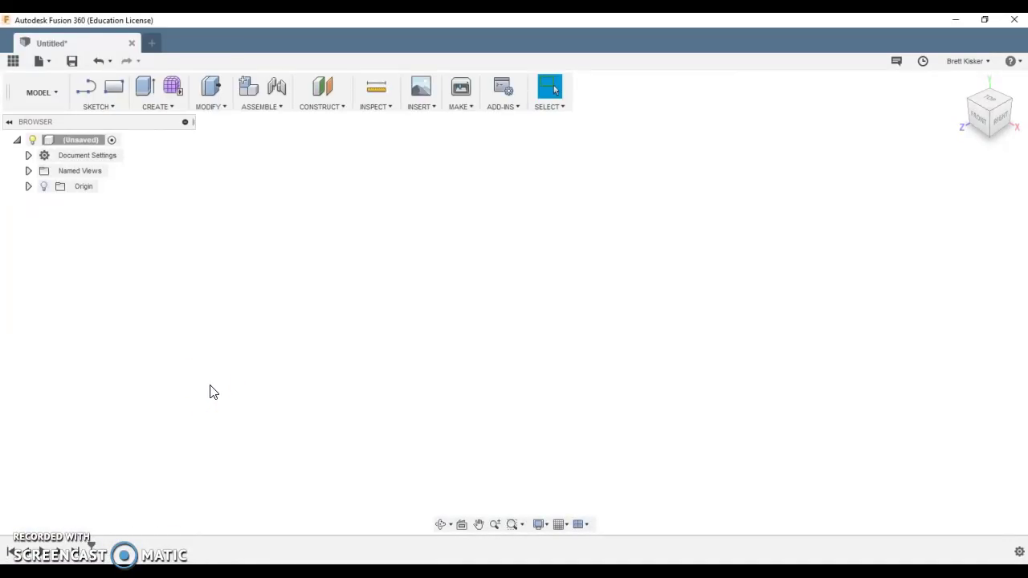
Step: Add a user parameter named "lego" in mm with the expression 1.6
{"action": "left_click", "coordinate": [221, 113]}
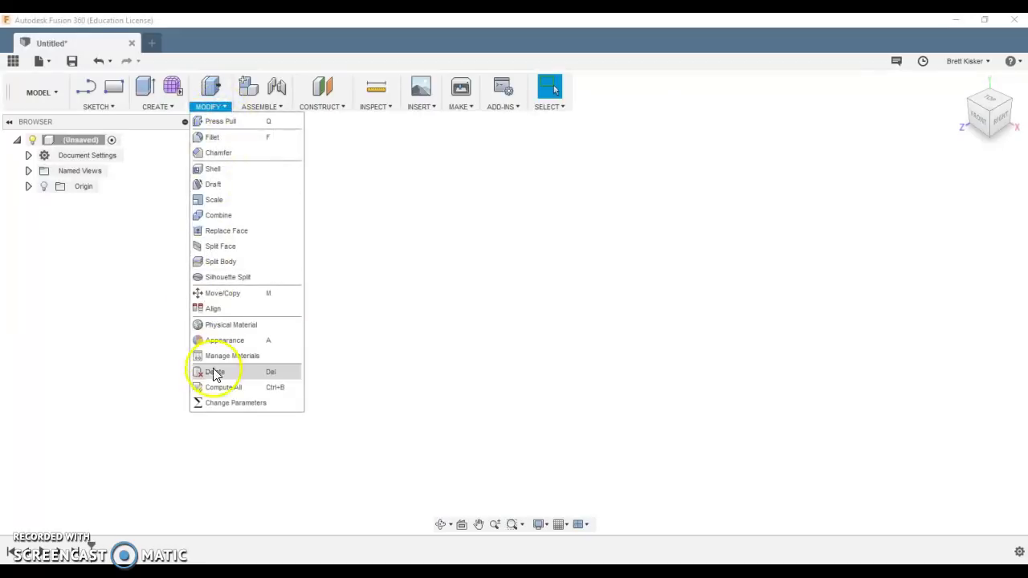
{"action": "left_click", "coordinate": [224, 403]}
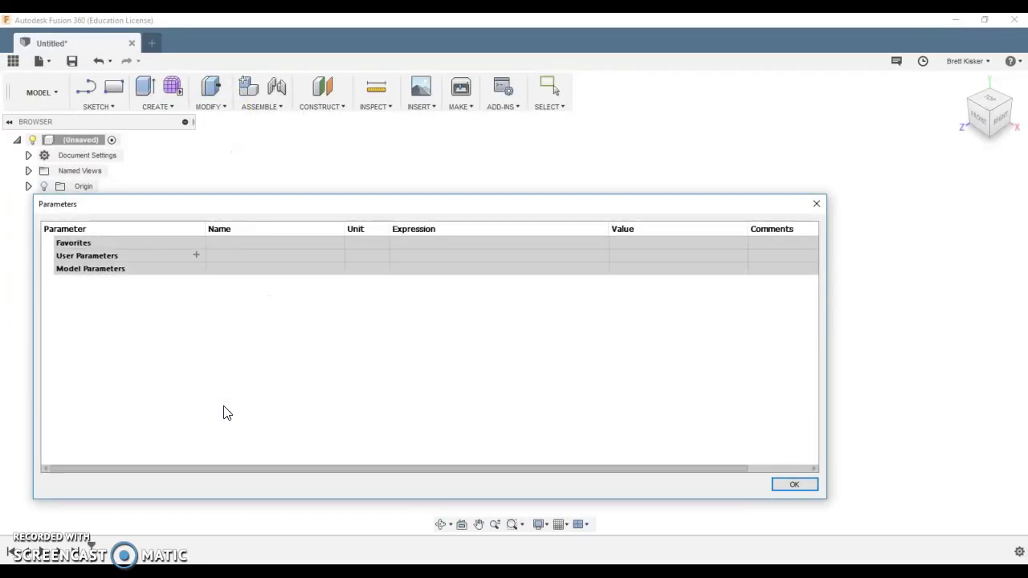
{"action": "left_click_drag", "start_coordinate": [249, 209], "coordinate": [293, 169]}
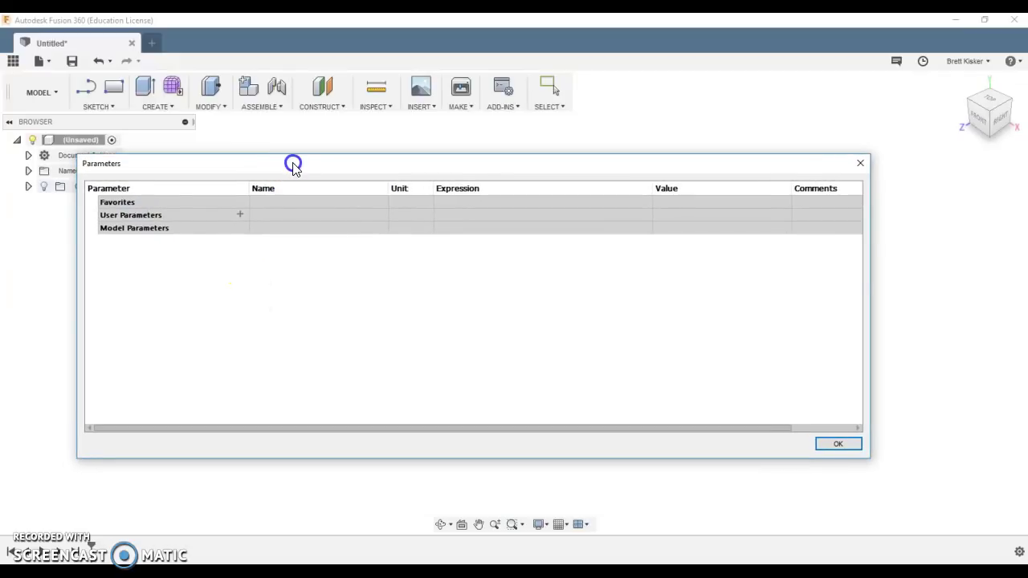
{"action": "left_click", "coordinate": [241, 215]}
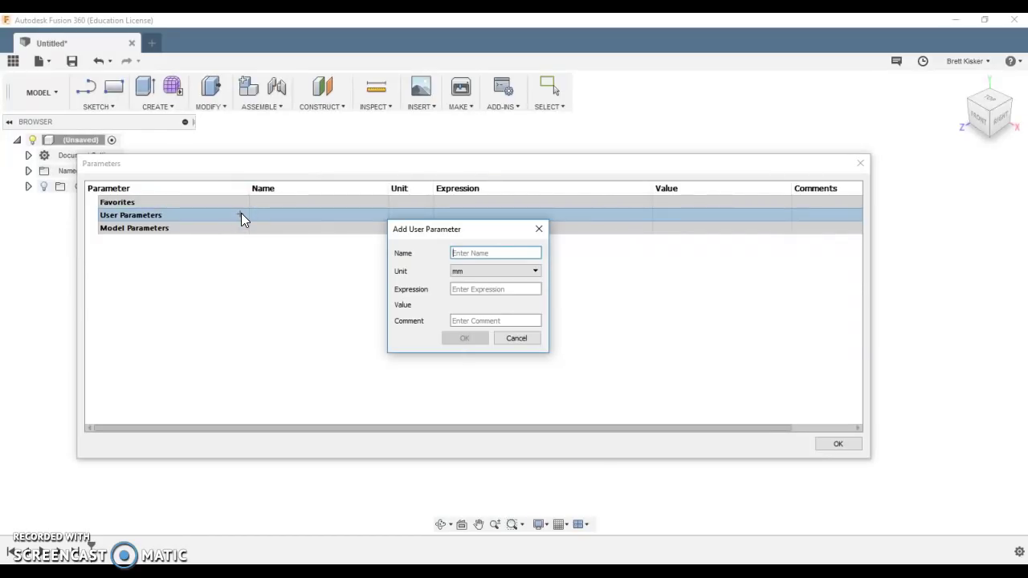
{"action": "type", "text": "lego"}
{"action": "left_click", "coordinate": [475, 288]}
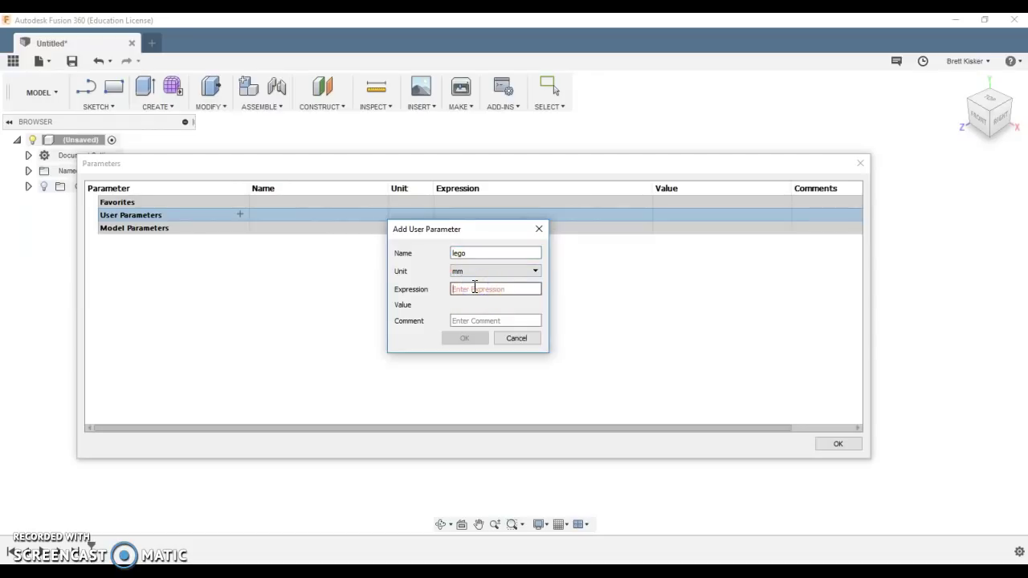
{"action": "type", "text": "1.6"}
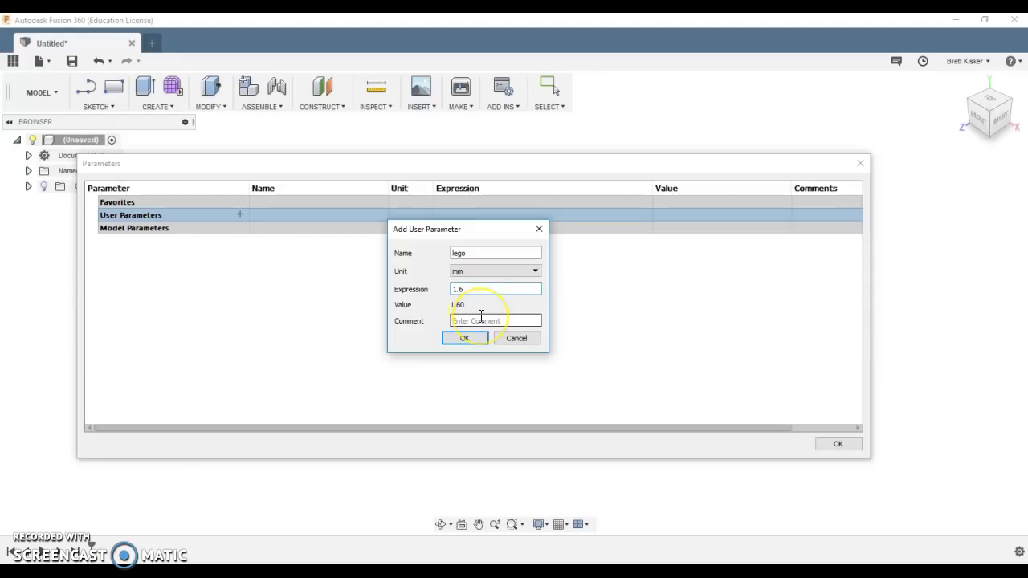
{"action": "left_click", "coordinate": [481, 318]}
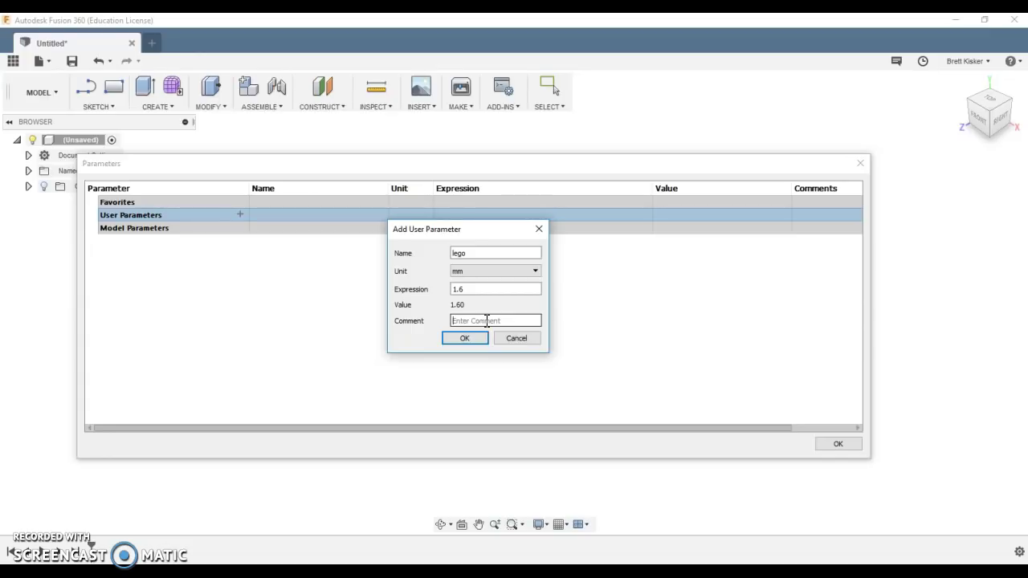
{"action": "left_click", "coordinate": [467, 338]}
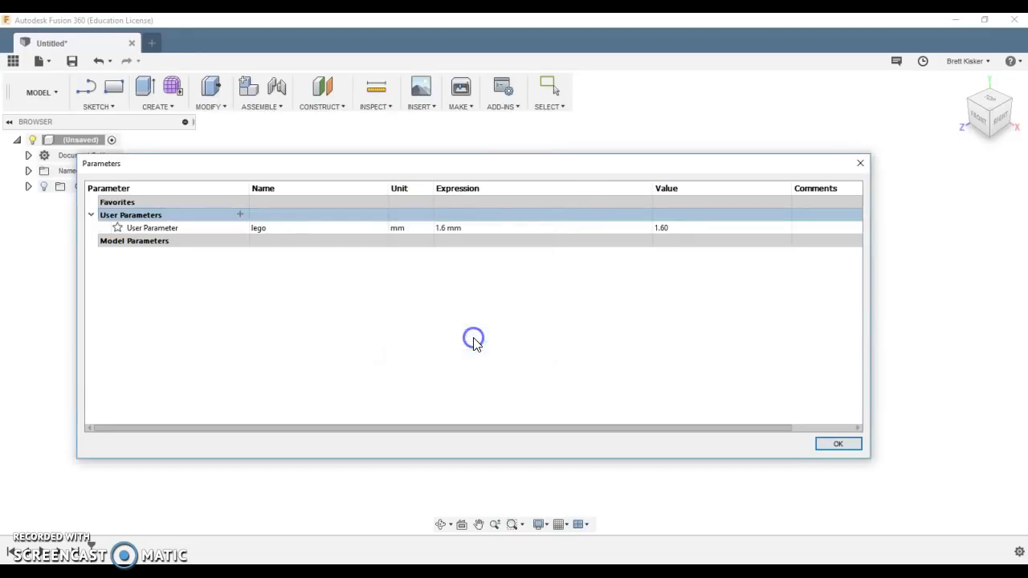
{"action": "left_click", "coordinate": [323, 227]}
{"action": "left_click", "coordinate": [265, 231]}
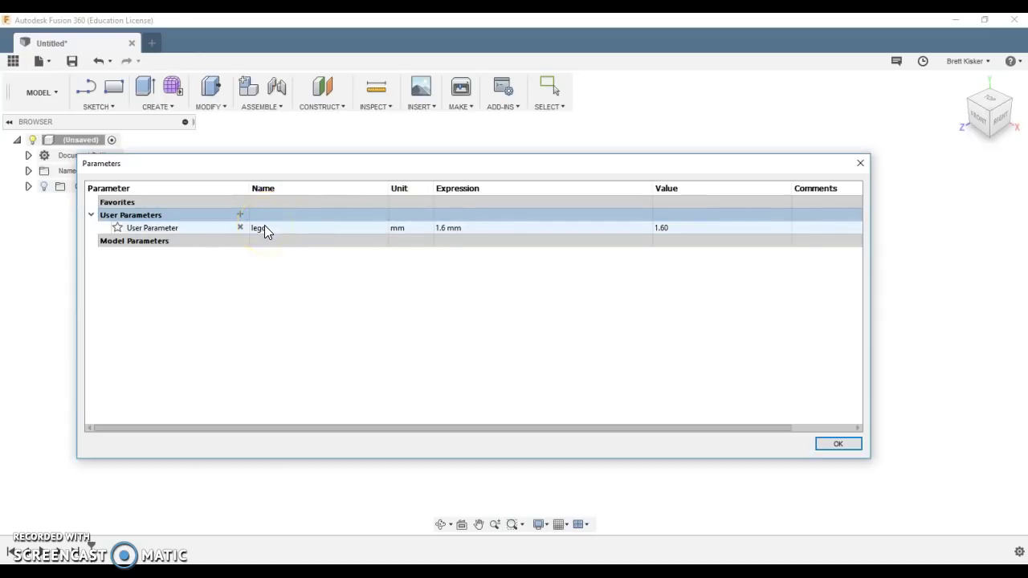
{"action": "left_click", "coordinate": [836, 445]}
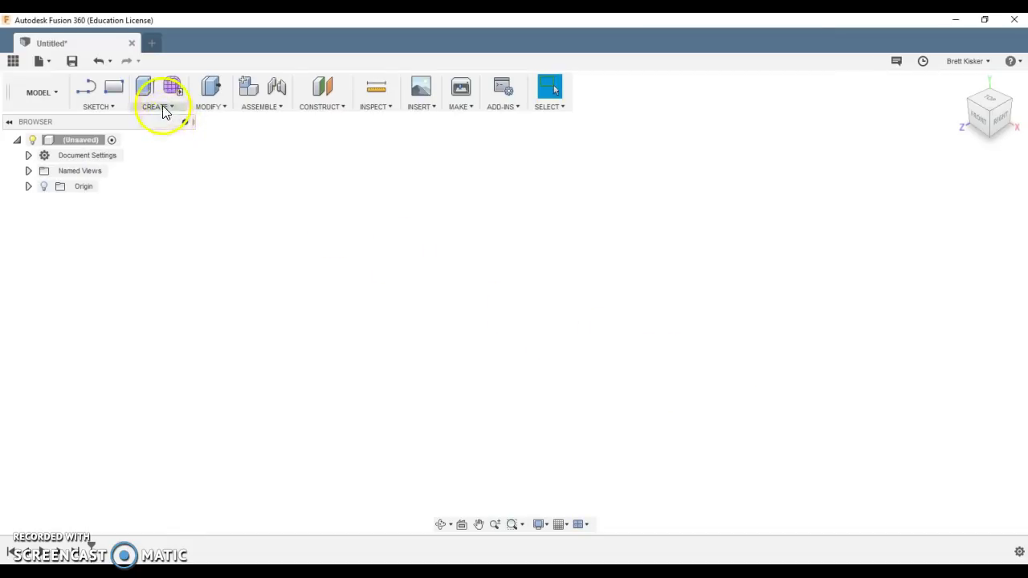
Step: Start a rectangle in a new sketch on the horizontal (top view) origin plane
{"action": "left_click", "coordinate": [115, 89]}
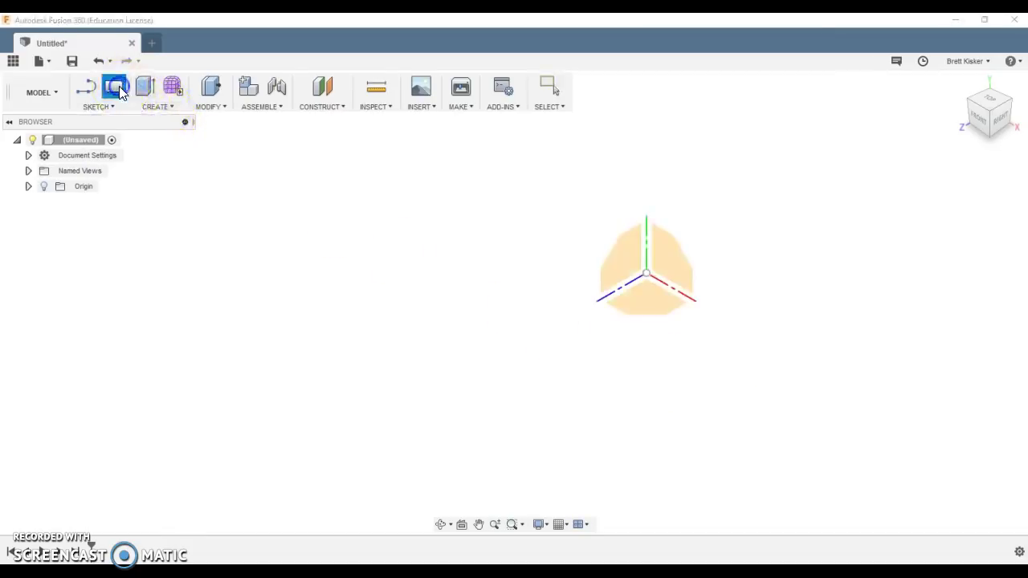
{"action": "left_click", "coordinate": [643, 307]}
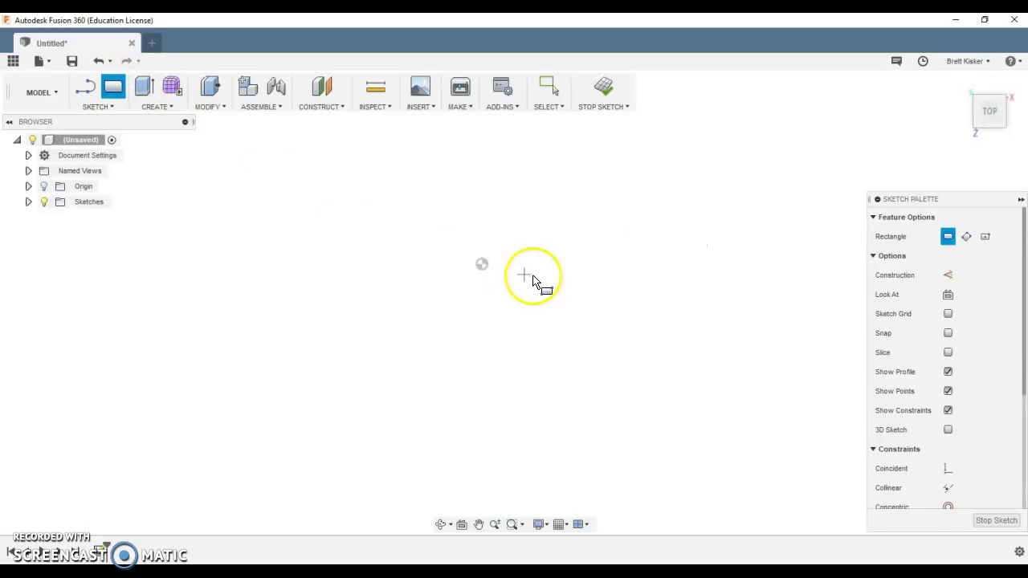
{"action": "left_click", "coordinate": [482, 264]}
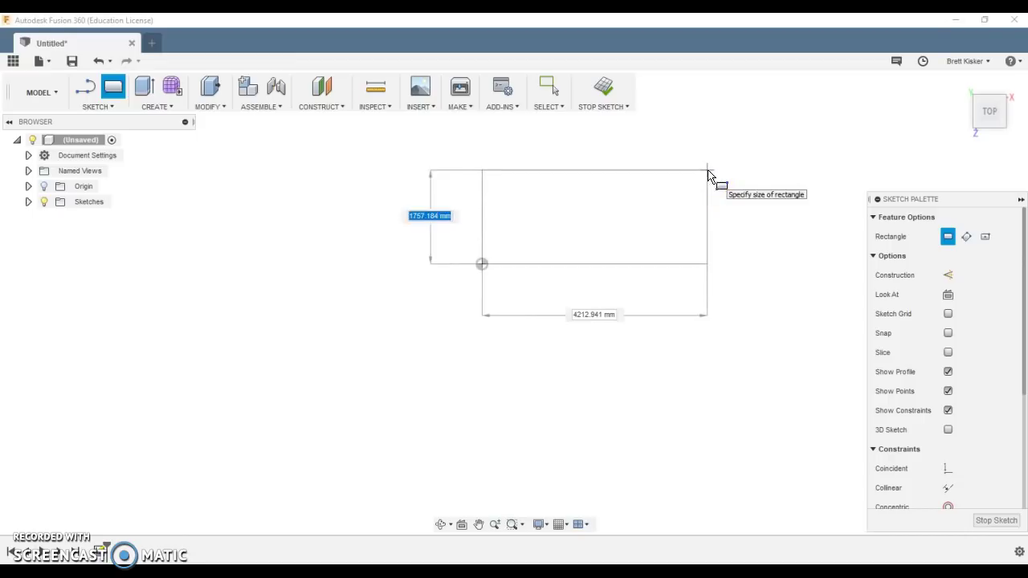
{"action": "type", "text": "5*lego"}
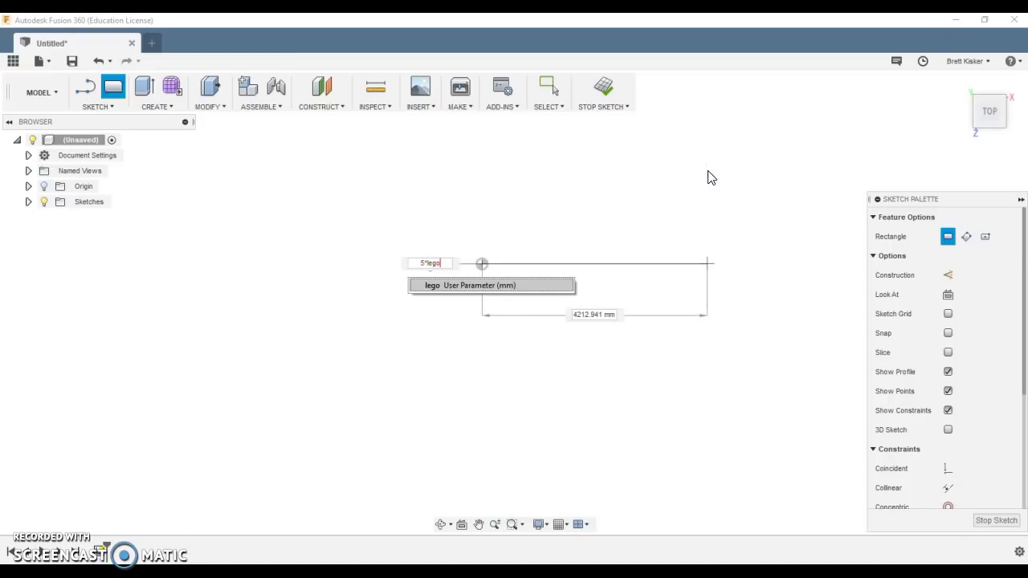
{"action": "left_click", "coordinate": [436, 287]}
{"action": "key", "text": "Return"}
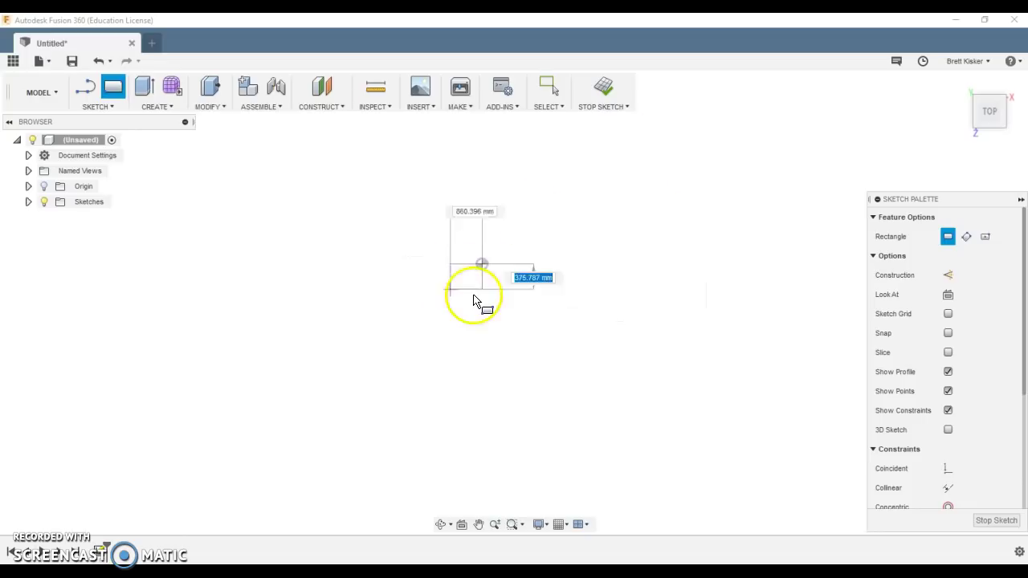
Step: Draw the rectangle from the origin with a height of 5*lego and a width of 10*lego
{"action": "left_click", "coordinate": [481, 263]}
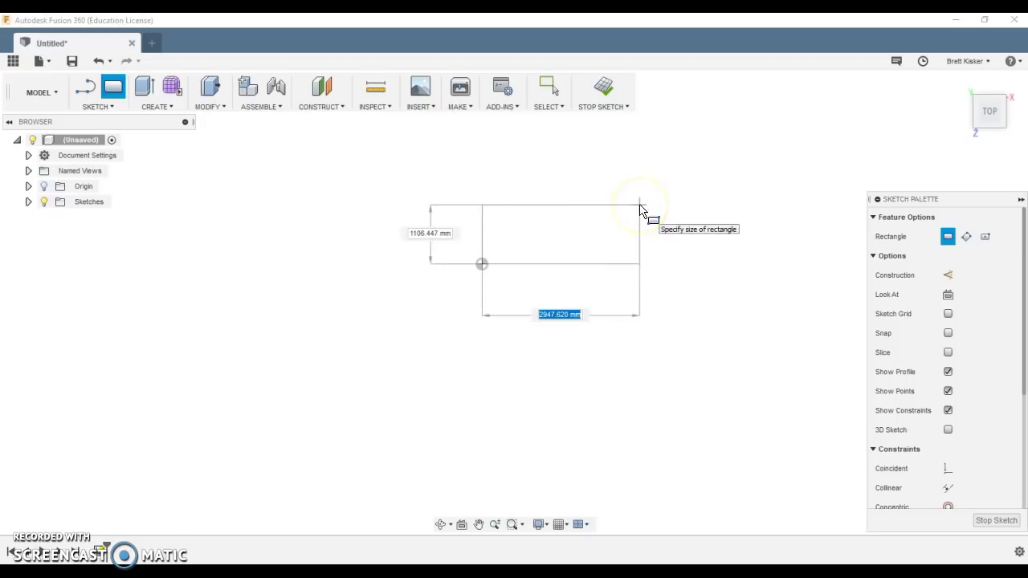
{"action": "key", "text": "Tab"}
{"action": "type", "text": "5"}
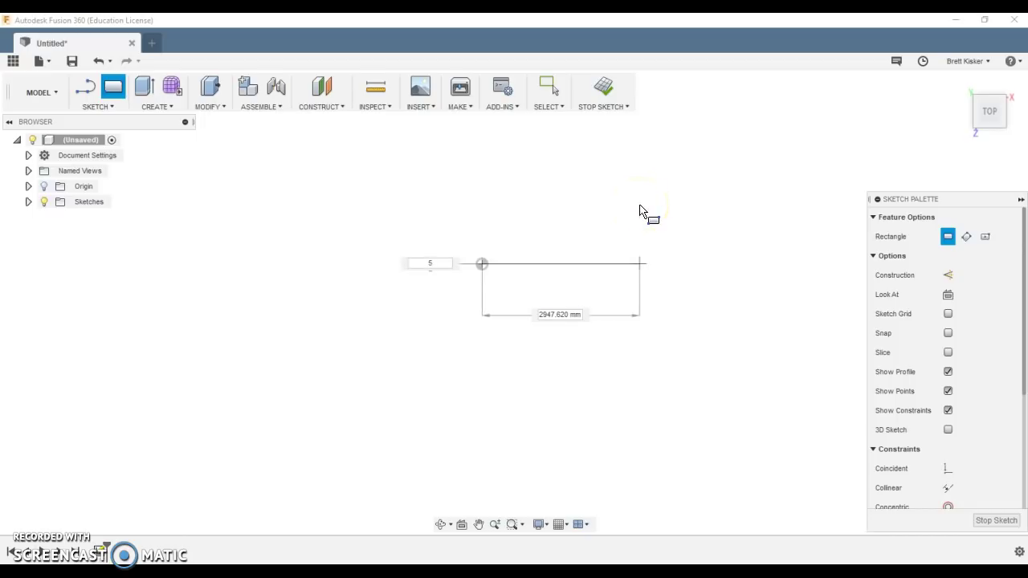
{"action": "type", "text": "*lego"}
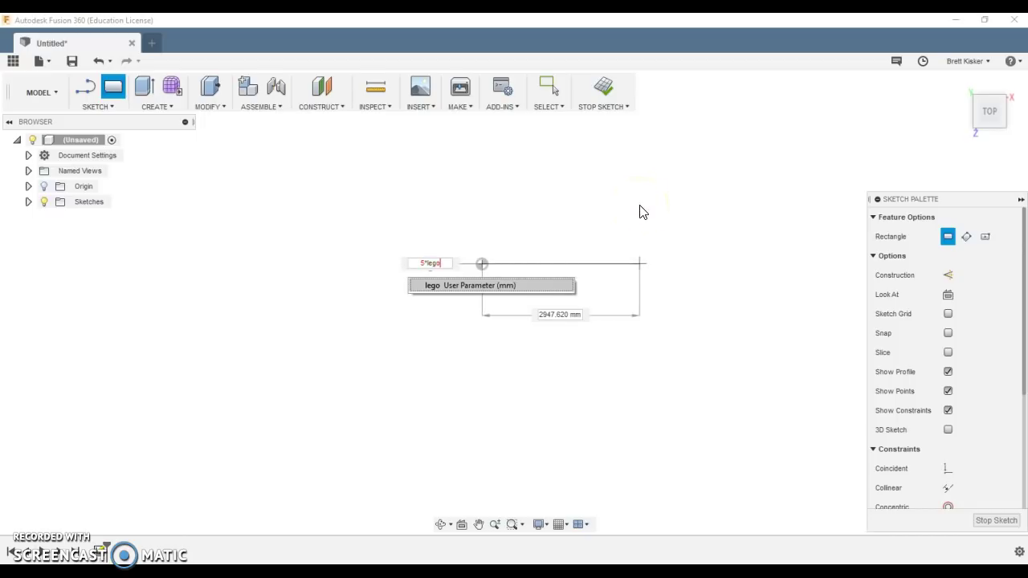
{"action": "key", "text": "Tab"}
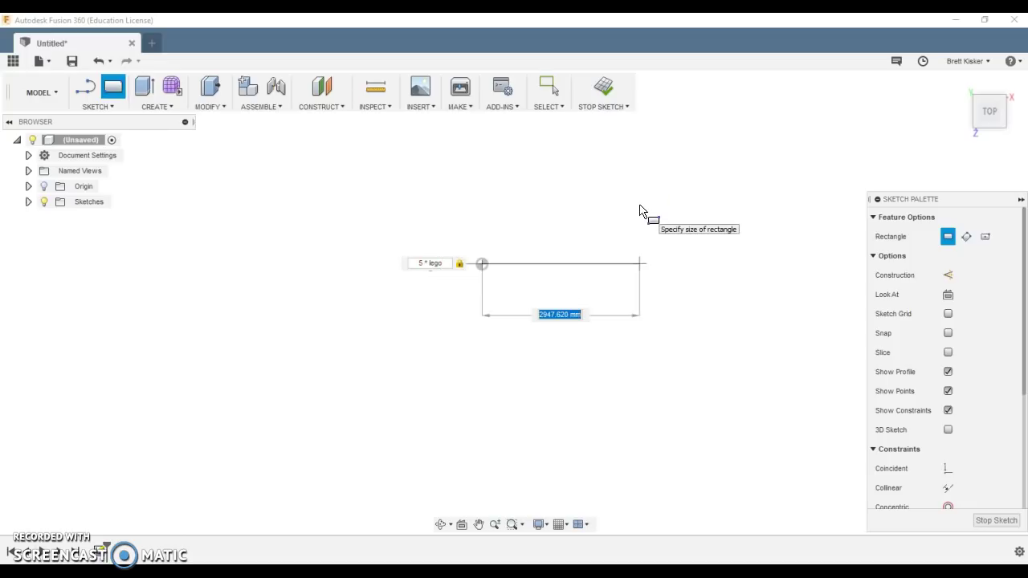
{"action": "type", "text": "10"}
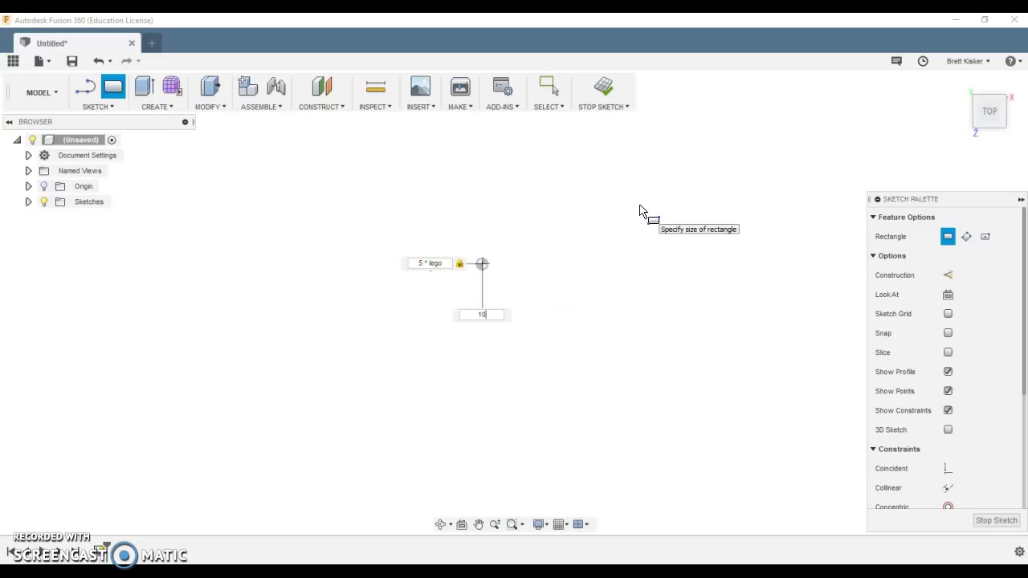
{"action": "type", "text": "*lego"}
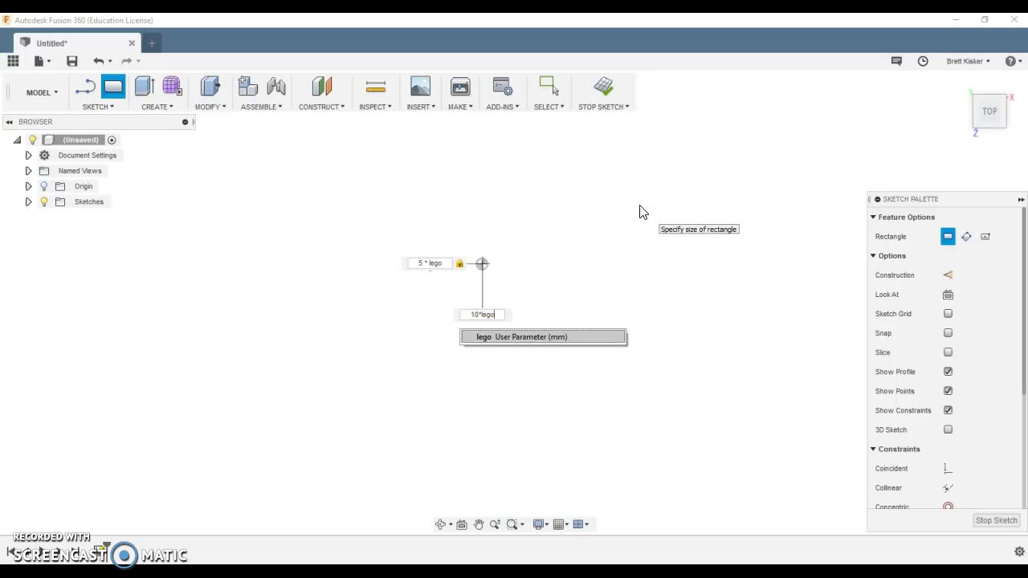
{"action": "key", "text": "Tab"}
{"action": "key", "text": "Tab"}
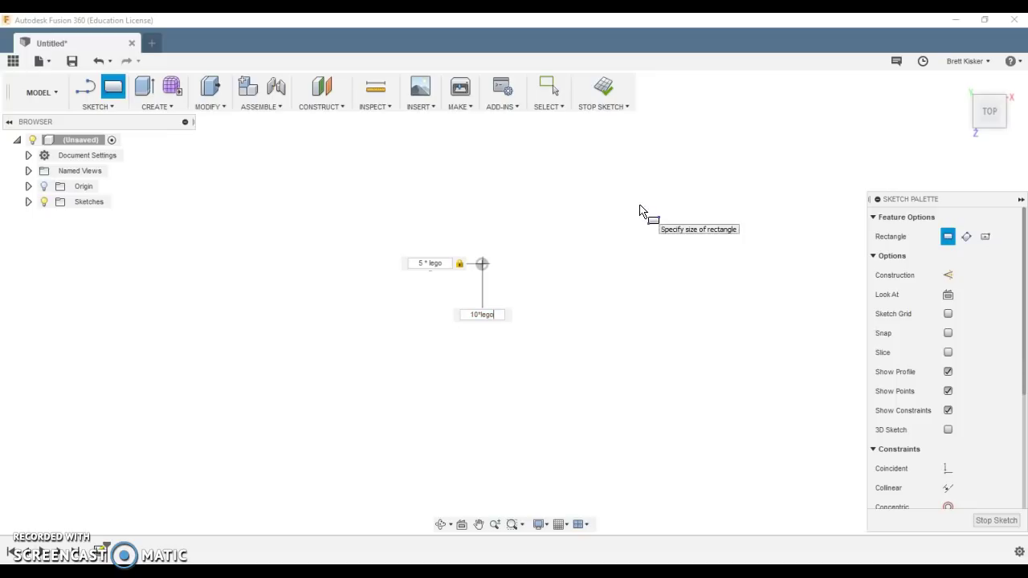
{"action": "key", "text": "Return"}
{"action": "key", "text": "Escape"}
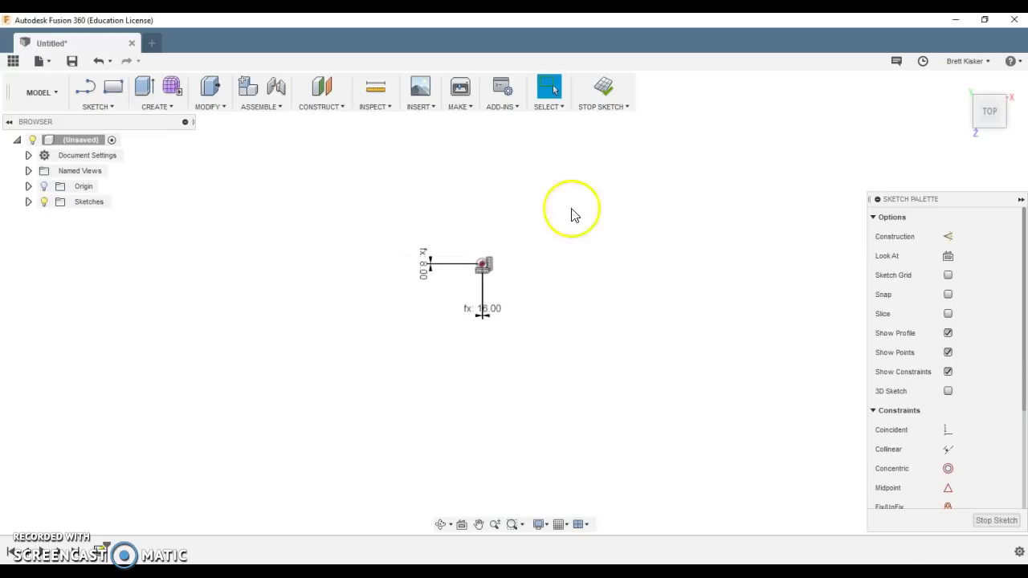
Step: Finish the rectangle sketch
{"action": "scroll", "coordinate": [487, 265], "scroll_direction": "up", "scroll_amount": 3}
{"action": "scroll", "coordinate": [492, 264], "scroll_direction": "up", "scroll_amount": 5}
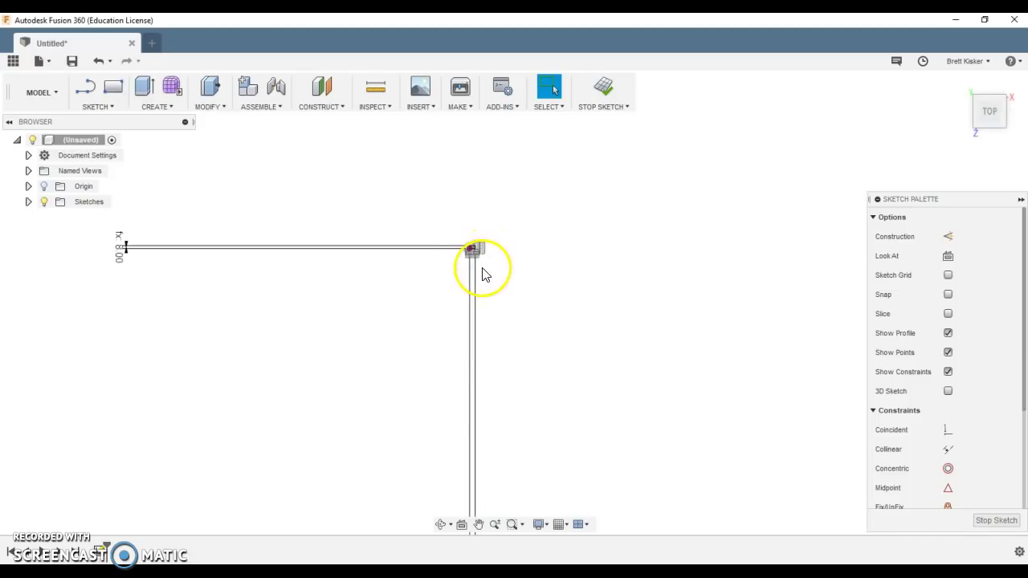
{"action": "scroll", "coordinate": [472, 253], "scroll_direction": "up", "scroll_amount": 8}
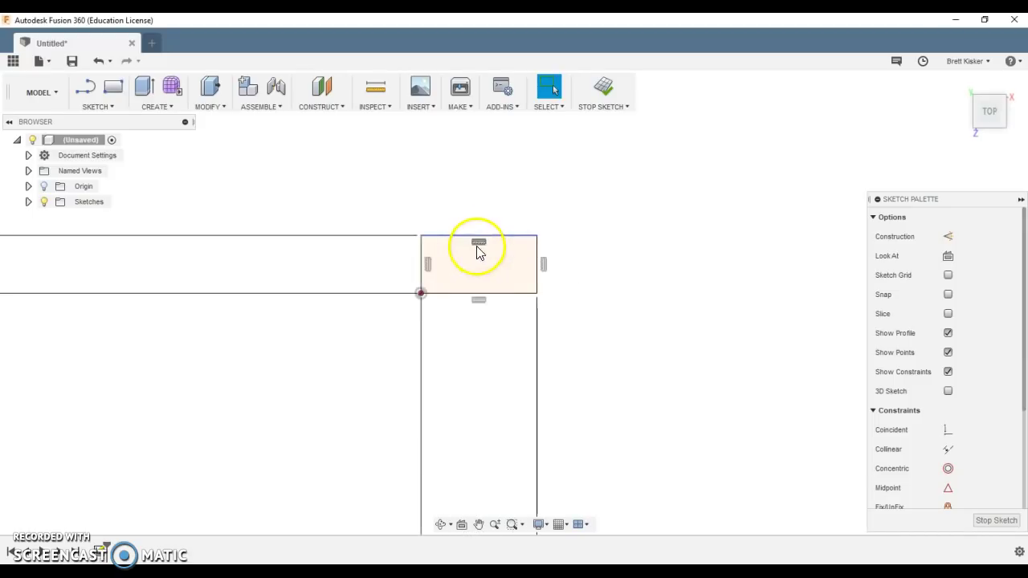
{"action": "scroll", "coordinate": [544, 253], "scroll_direction": "down", "scroll_amount": 1}
{"action": "middle_click_drag", "start_coordinate": [476, 253], "coordinate": [546, 255]}
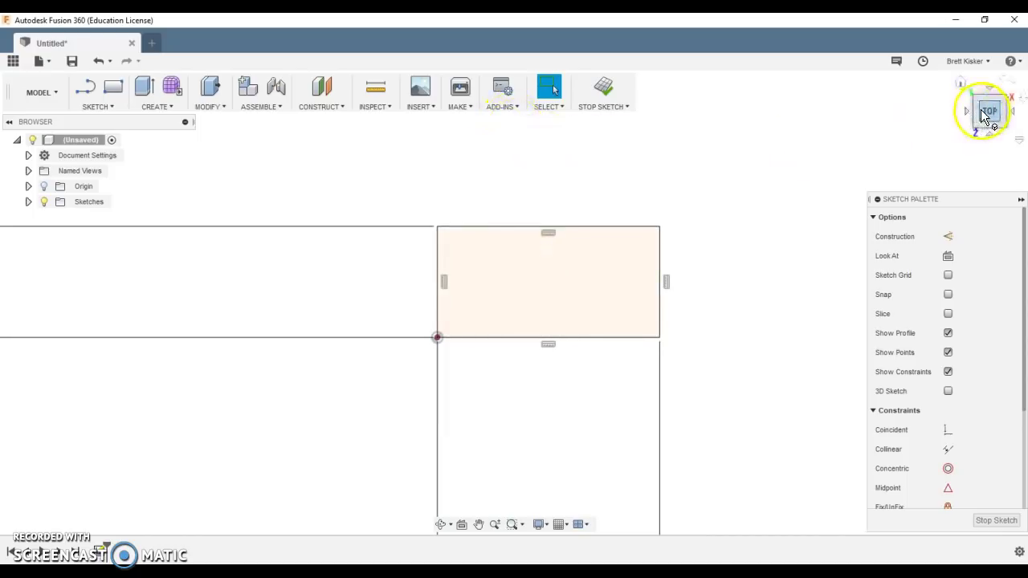
{"action": "left_click", "coordinate": [604, 88]}
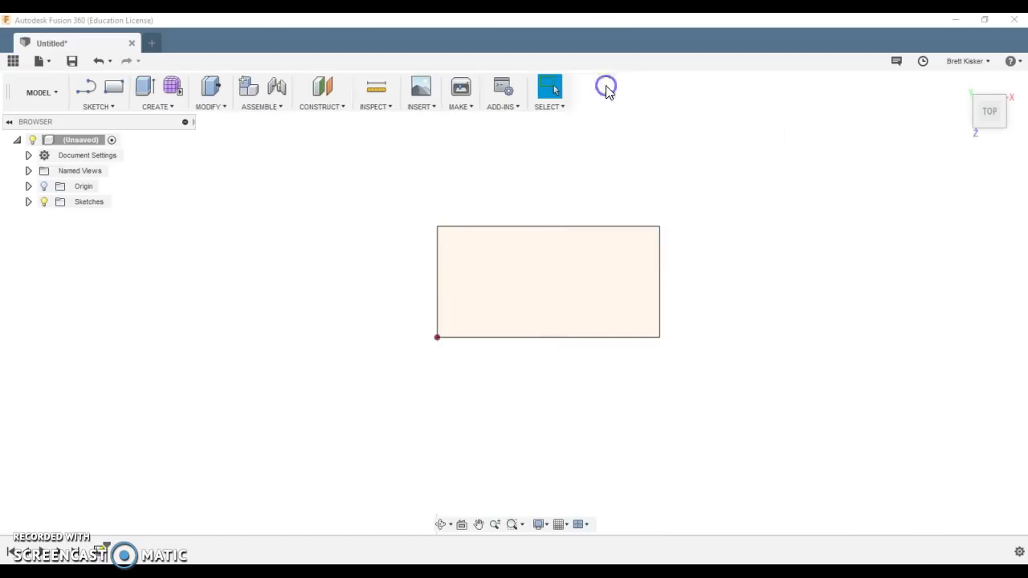
Step: Extrude the rectangle profile upward by 6*lego as a new body, working in the isometric home view
{"action": "left_click", "coordinate": [962, 84]}
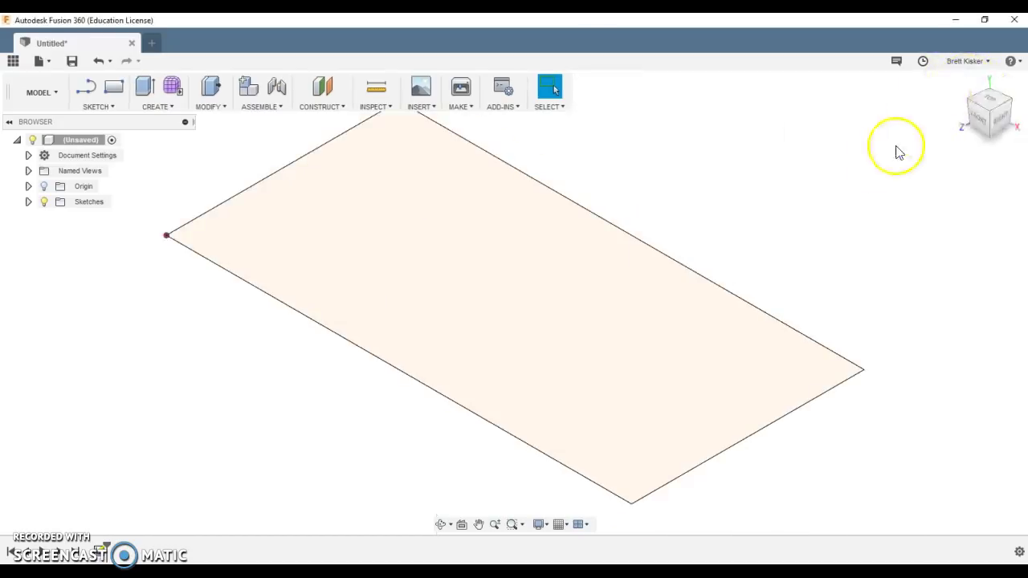
{"action": "scroll", "coordinate": [840, 202], "scroll_direction": "down", "scroll_amount": 5}
{"action": "left_click_drag", "start_coordinate": [812, 200], "coordinate": [624, 280]}
{"action": "key", "text": "Escape"}
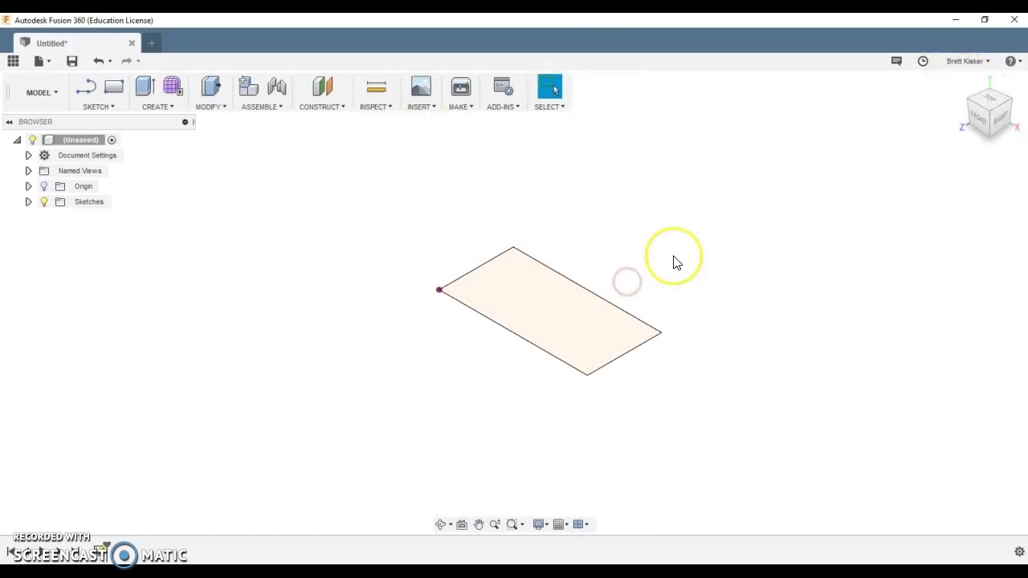
{"action": "key", "text": "e"}
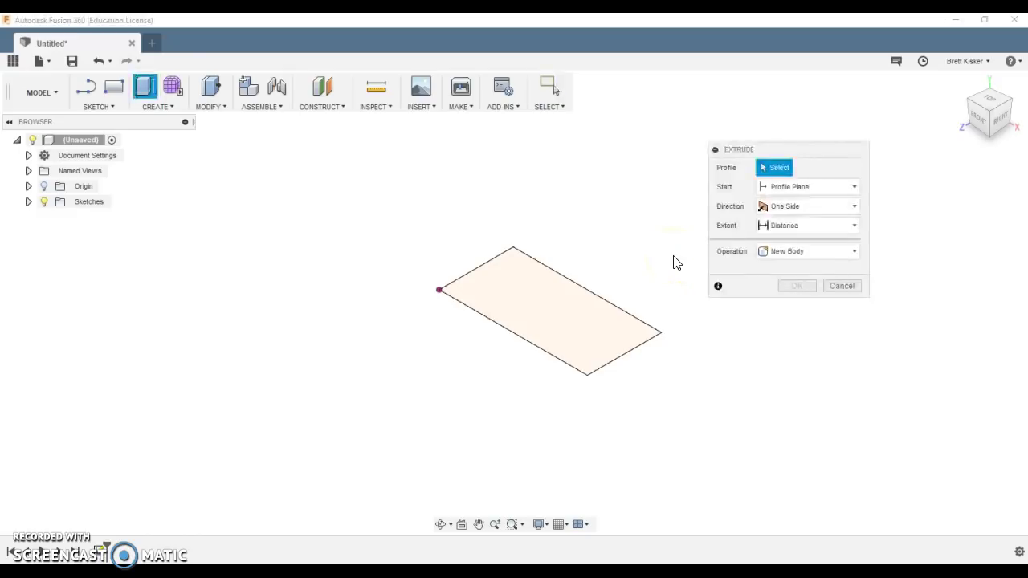
{"action": "left_click", "coordinate": [560, 303]}
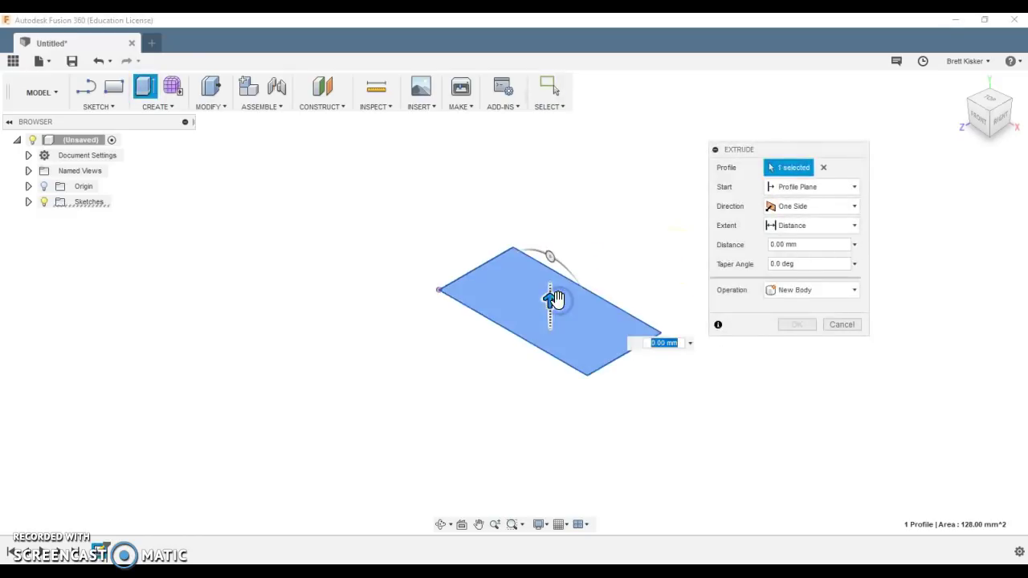
{"action": "left_click_drag", "start_coordinate": [548, 299], "coordinate": [549, 246]}
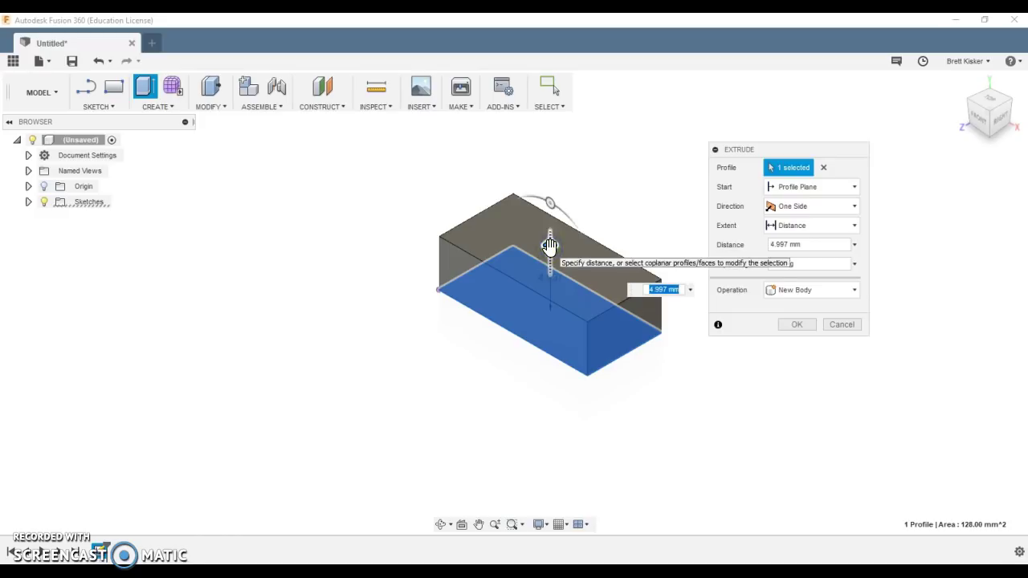
{"action": "type", "text": "6*lego"}
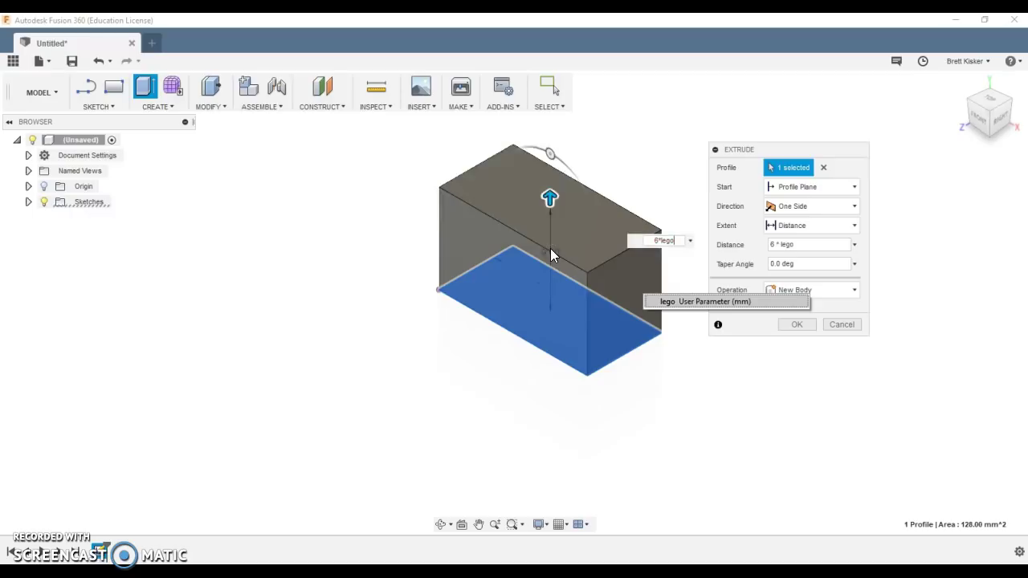
{"action": "key", "text": "Return"}
{"action": "key", "text": "Return"}
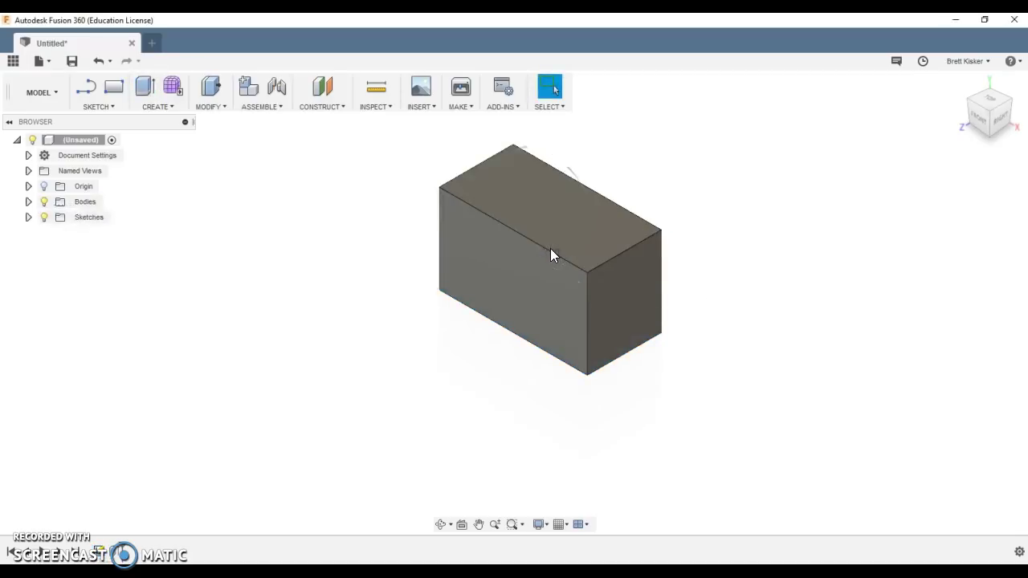
Step: Switch to the LEGO dimensions drawing in Paint and circle the underlined 3.00 and 1.00 dimensions in green
{"action": "left_click", "coordinate": [288, 215]}
{"action": "mouse_move", "coordinate": [270, 226]}
{"action": "middle_mouse_down"}
{"action": "mouse_move", "coordinate": [270, 245]}
{"action": "mouse_move", "coordinate": [225, 313]}
{"action": "middle_mouse_up"}
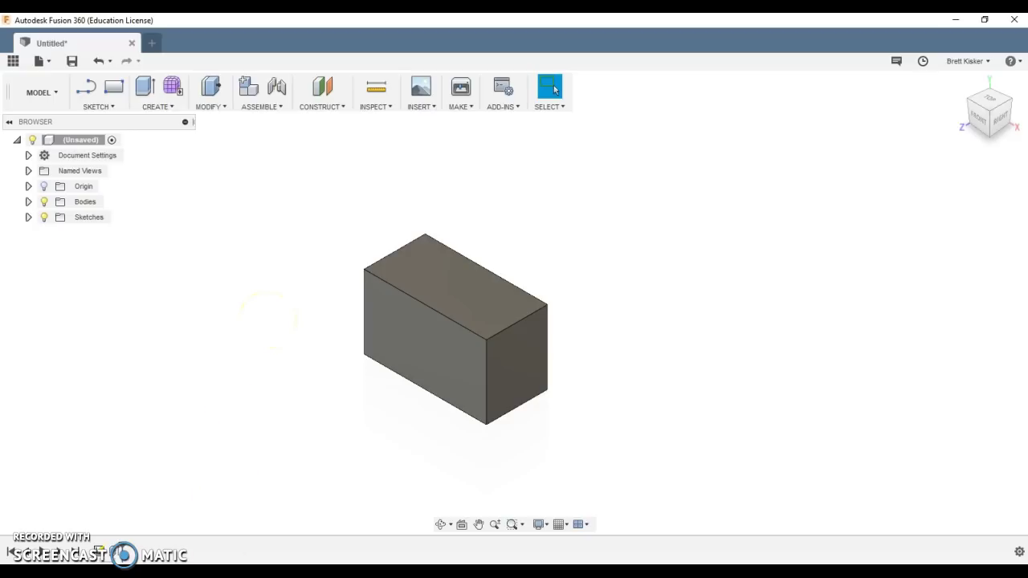
{"action": "key", "text": "alt+Tab"}
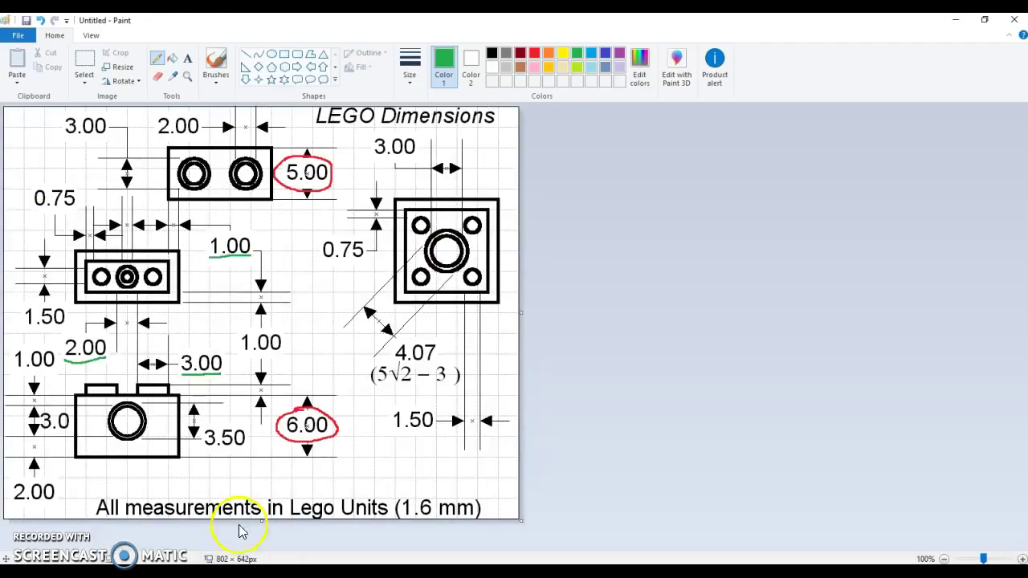
{"action": "mouse_move", "coordinate": [184, 354]}
{"action": "left_mouse_down"}
{"action": "mouse_move", "coordinate": [179, 362]}
{"action": "mouse_move", "coordinate": [206, 383]}
{"action": "mouse_move", "coordinate": [225, 351]}
{"action": "mouse_move", "coordinate": [183, 343]}
{"action": "mouse_move", "coordinate": [179, 369]}
{"action": "left_mouse_up"}
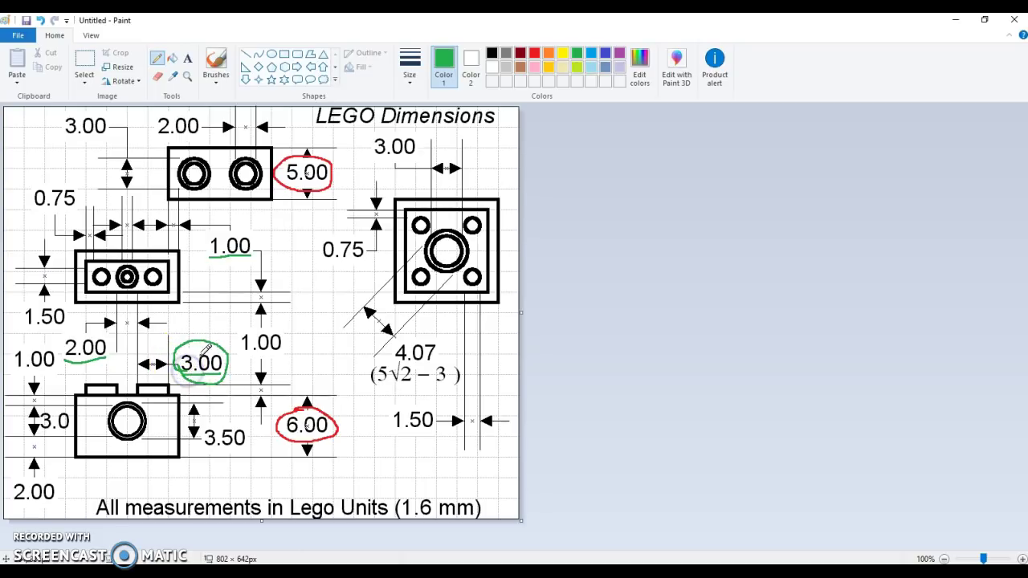
{"action": "mouse_move", "coordinate": [235, 228]}
{"action": "left_mouse_down"}
{"action": "mouse_move", "coordinate": [208, 238]}
{"action": "mouse_move", "coordinate": [225, 267]}
{"action": "mouse_move", "coordinate": [258, 245]}
{"action": "mouse_move", "coordinate": [235, 228]}
{"action": "left_mouse_up"}
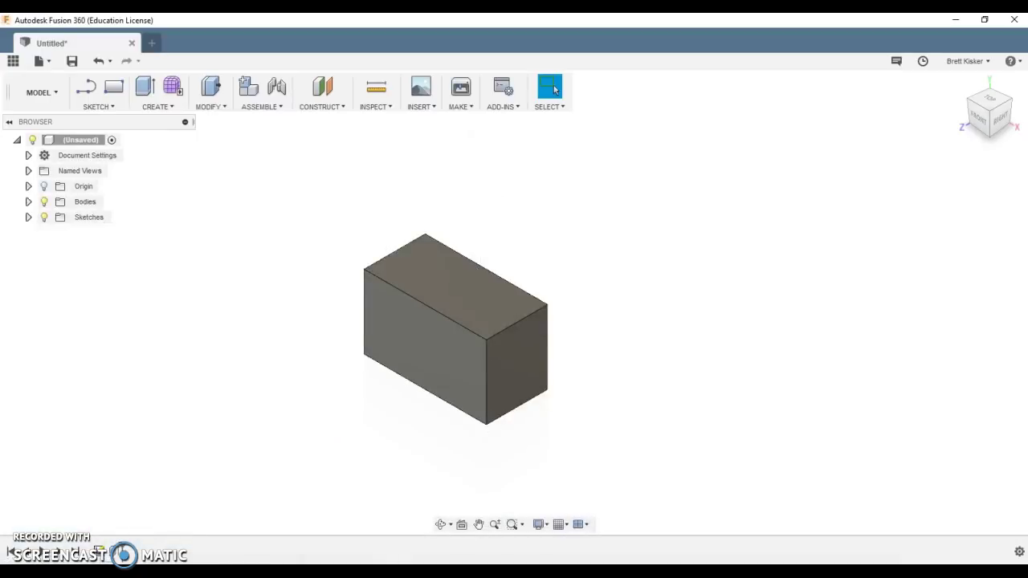
Step: In Fusion 360, create a sketch on the block's top face and draw a circle about 6.7 mm in diameter near its left end
{"action": "left_click", "coordinate": [409, 278]}
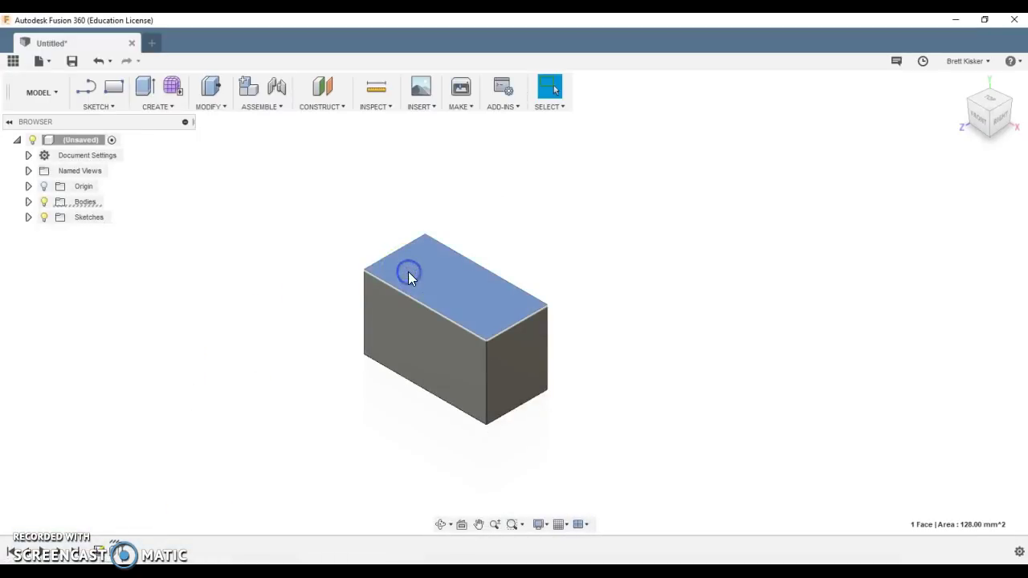
{"action": "right_click", "coordinate": [407, 277]}
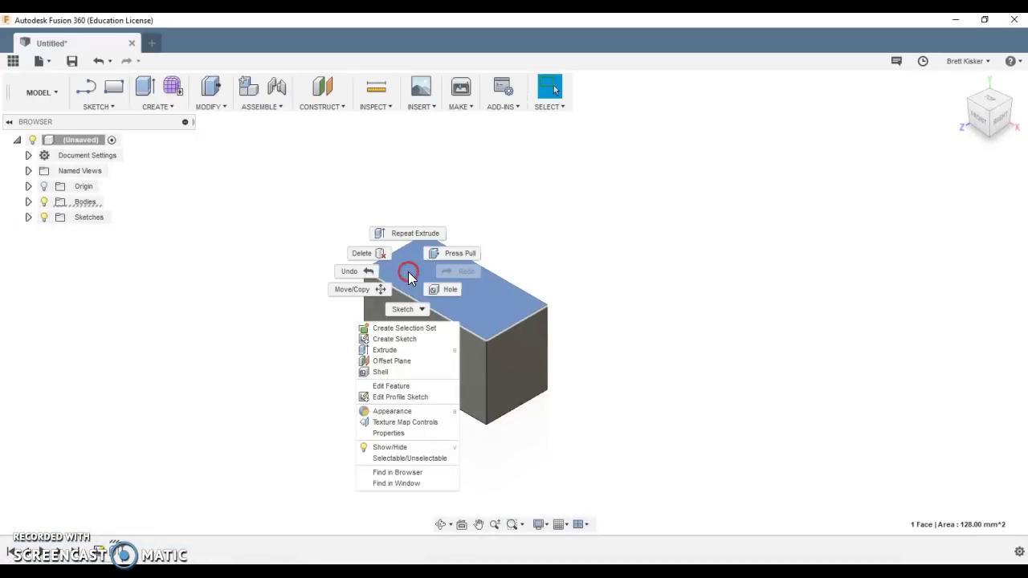
{"action": "left_click", "coordinate": [402, 339]}
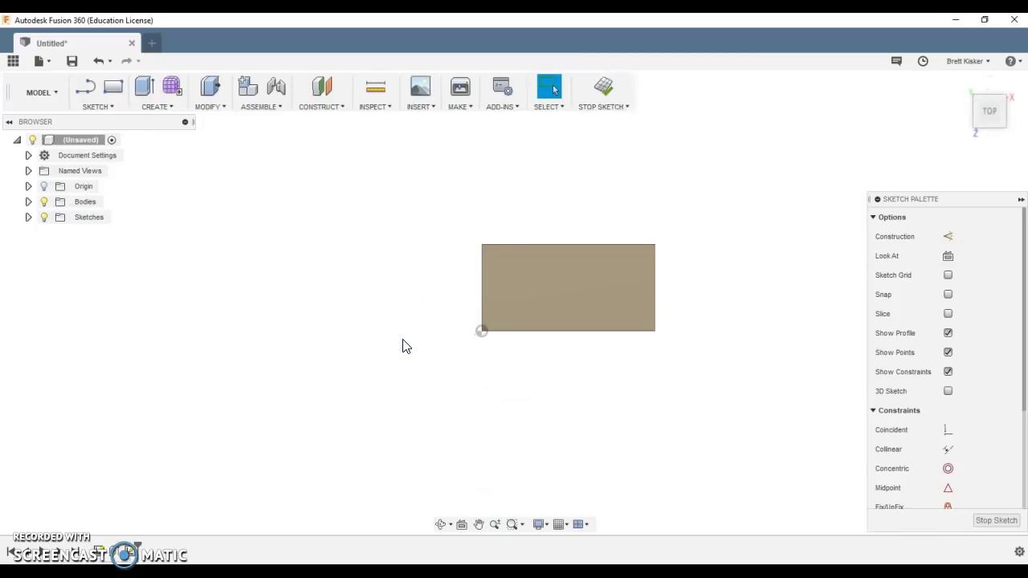
{"action": "key", "text": "c"}
{"action": "left_click", "coordinate": [508, 296]}
{"action": "left_click", "coordinate": [521, 331]}
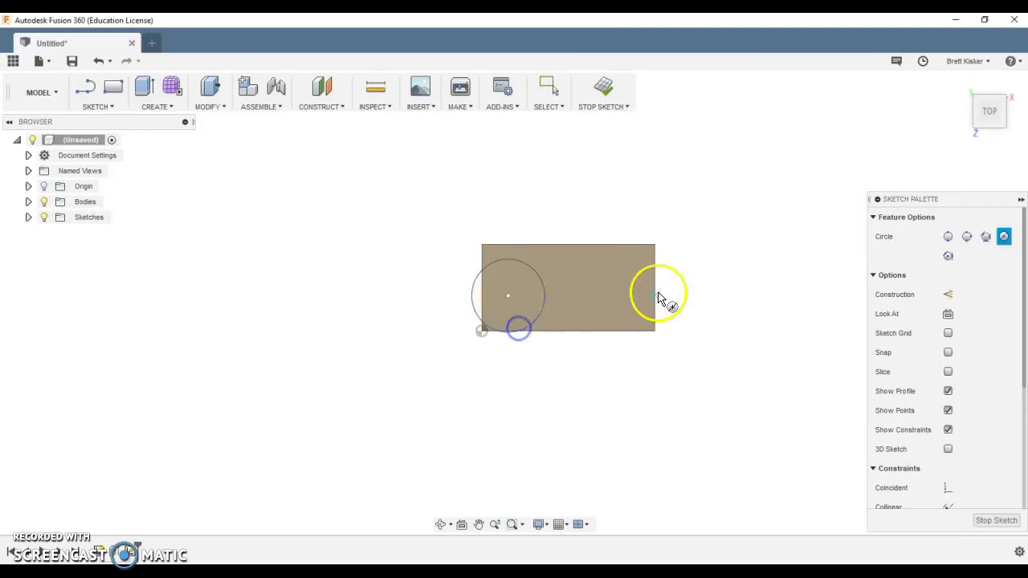
{"action": "key", "text": "Escape"}
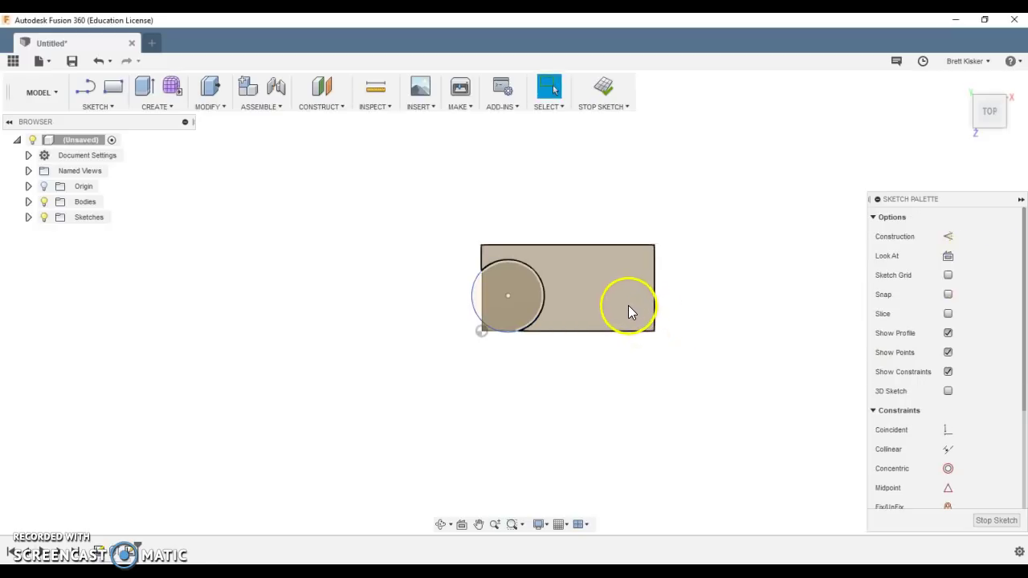
Step: Draw a second, slightly smaller circle near the right end of the block's top face
{"action": "key", "text": "c"}
{"action": "left_click", "coordinate": [608, 297]}
{"action": "left_click", "coordinate": [614, 331]}
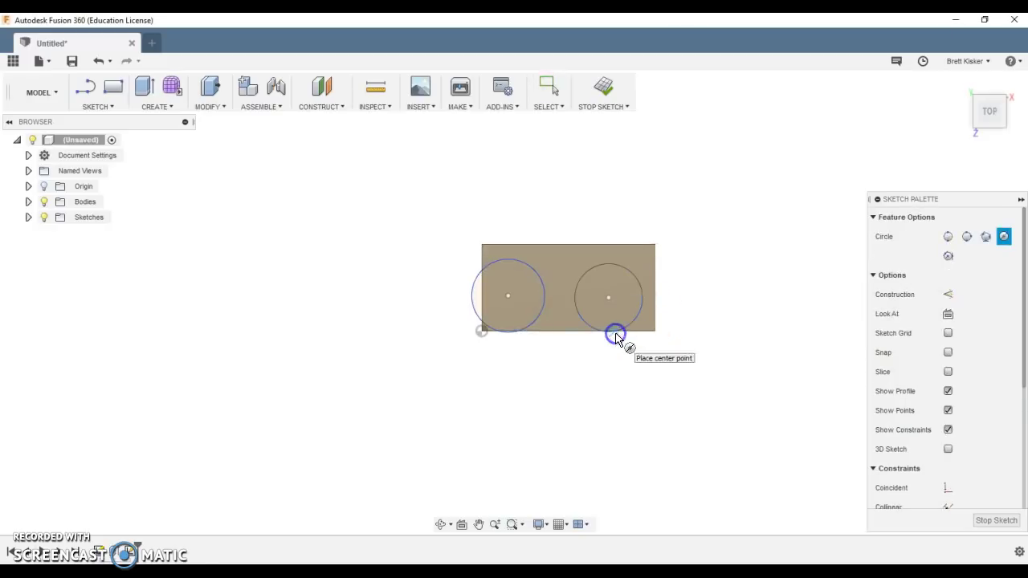
{"action": "right_click", "coordinate": [425, 329]}
{"action": "left_click", "coordinate": [470, 324]}
Step: Dimension the left circle's diameter as 3*lego
{"action": "scroll", "coordinate": [562, 333], "scroll_direction": "up", "scroll_amount": 2}
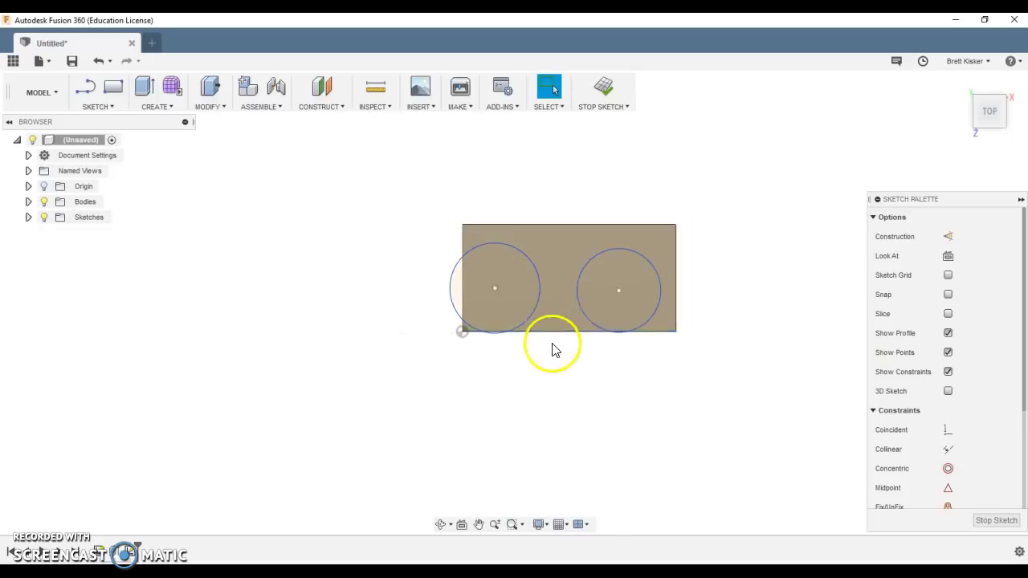
{"action": "scroll", "coordinate": [528, 357], "scroll_direction": "up", "scroll_amount": 4}
{"action": "middle_click_drag", "start_coordinate": [526, 357], "coordinate": [403, 413]}
{"action": "scroll", "coordinate": [404, 413], "scroll_direction": "down", "scroll_amount": 1}
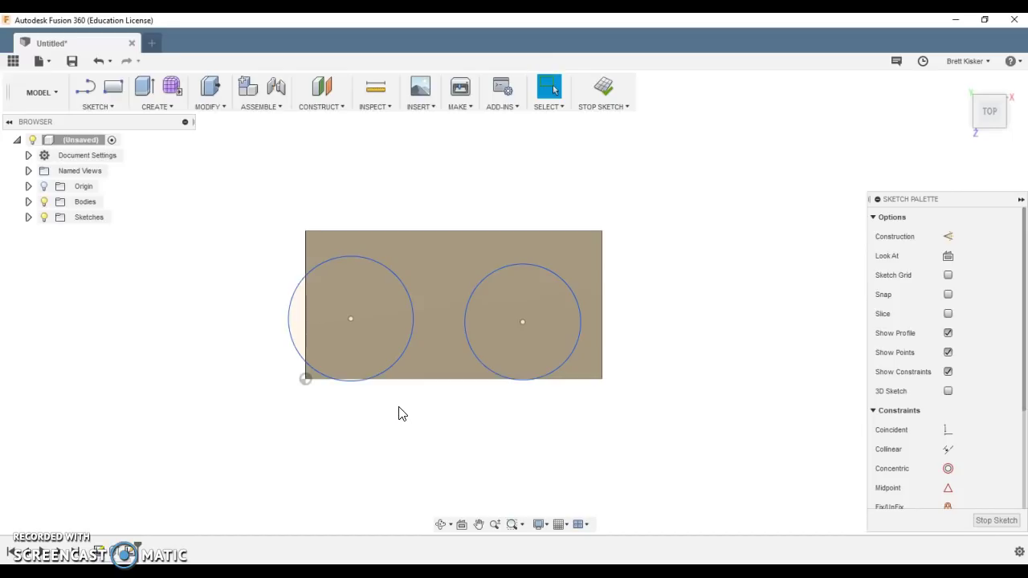
{"action": "key", "text": "d"}
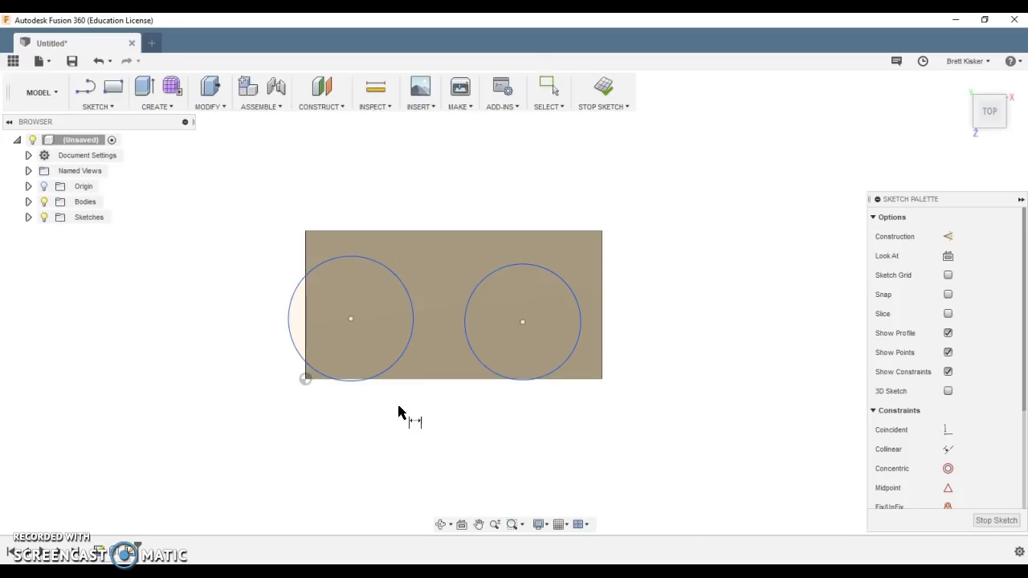
{"action": "left_click", "coordinate": [289, 322]}
{"action": "left_click", "coordinate": [249, 434]}
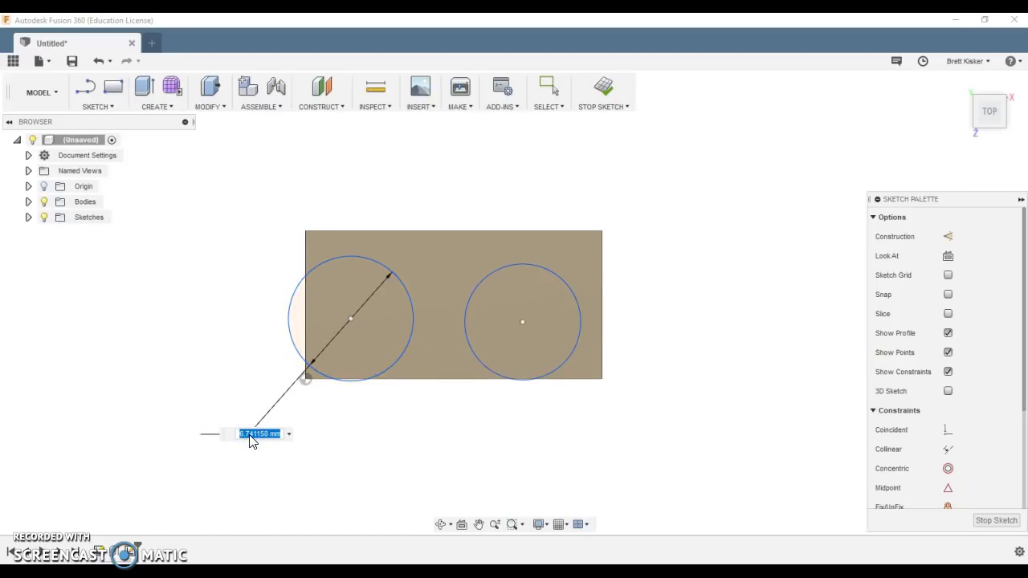
{"action": "type", "text": "3*"}
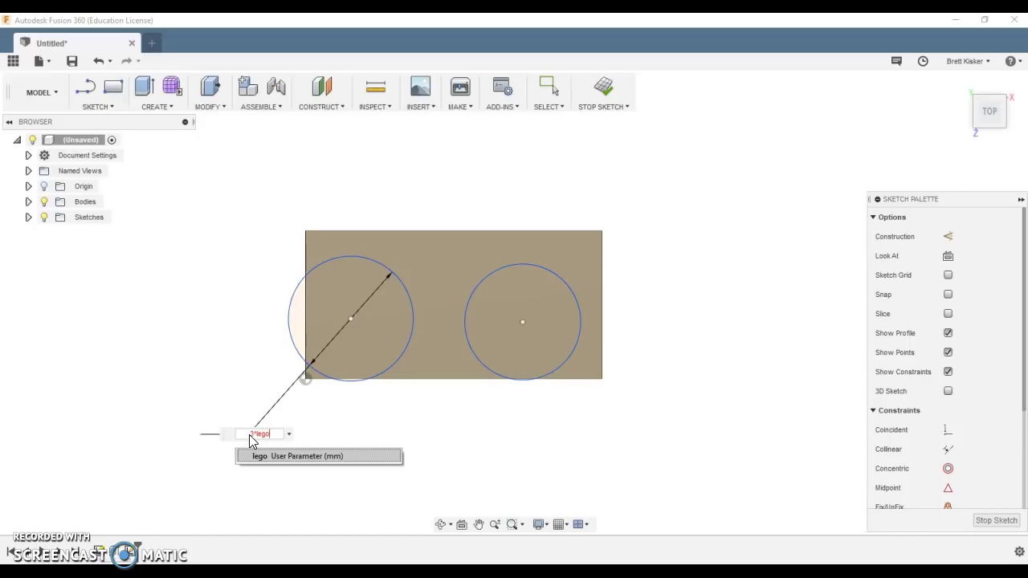
{"action": "key", "text": "Return"}
{"action": "key", "text": "Return"}
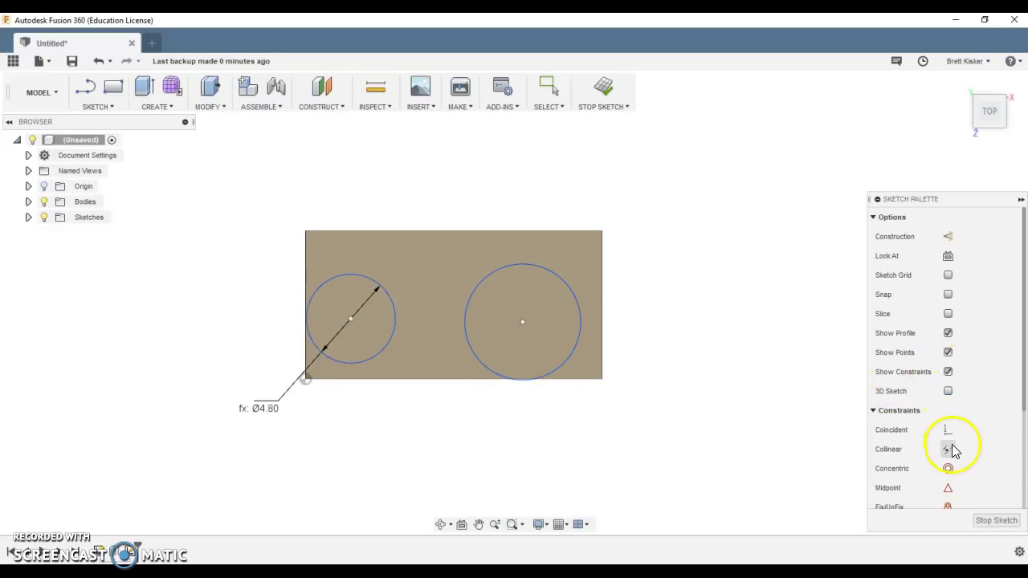
Step: Apply an Equal constraint to the two circles so the right one matches the left one's diameter
{"action": "scroll", "coordinate": [950, 448], "scroll_direction": "down", "scroll_amount": 3}
{"action": "scroll", "coordinate": [950, 449], "scroll_direction": "down", "scroll_amount": 3}
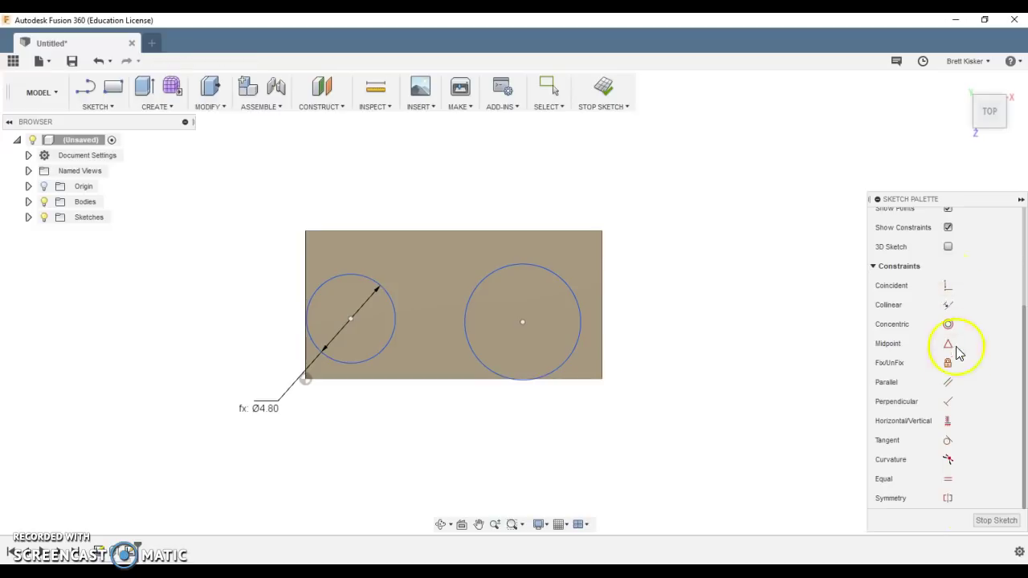
{"action": "left_click", "coordinate": [948, 481]}
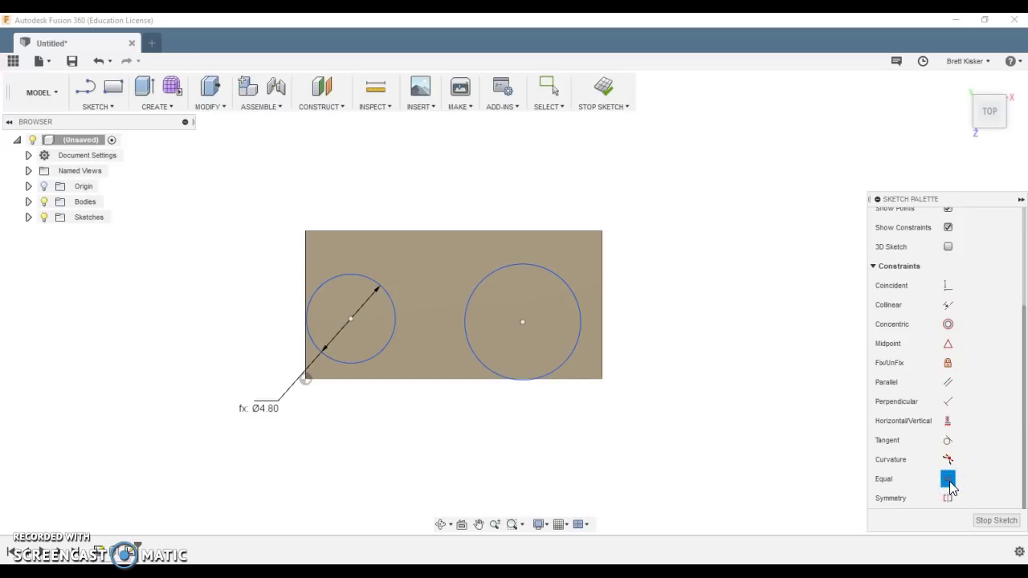
{"action": "left_click", "coordinate": [945, 480]}
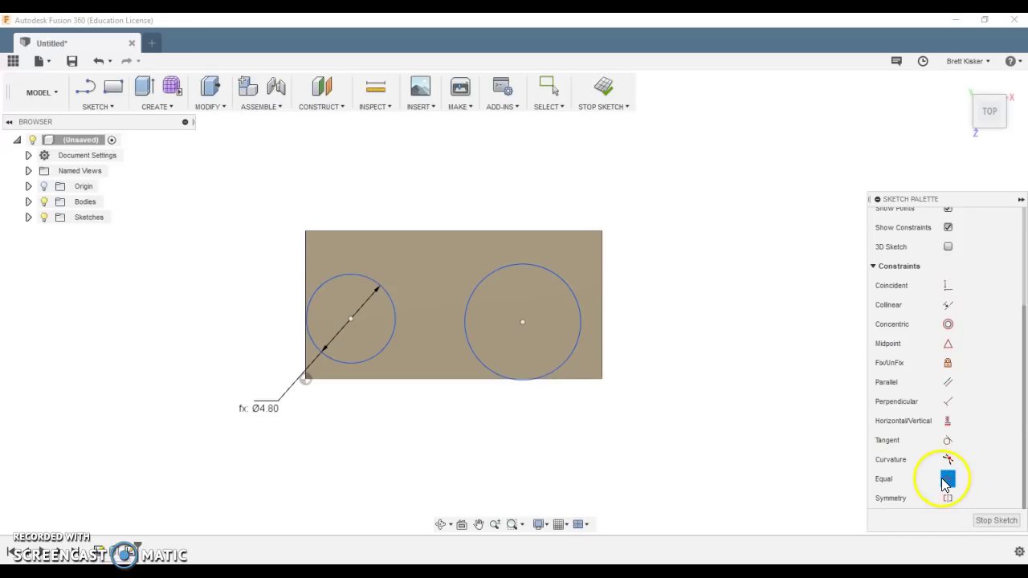
{"action": "left_click", "coordinate": [395, 329]}
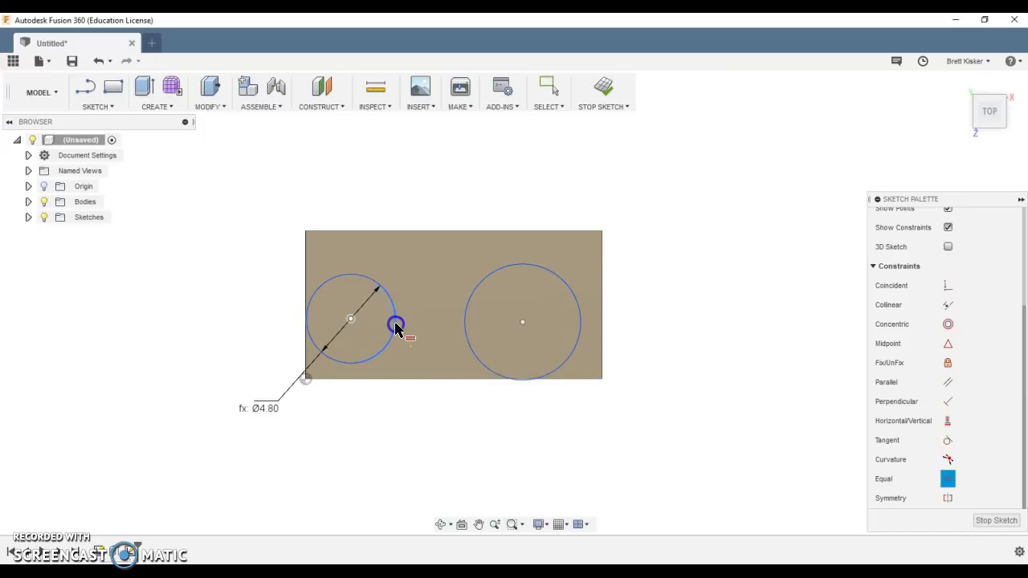
{"action": "left_click", "coordinate": [467, 302]}
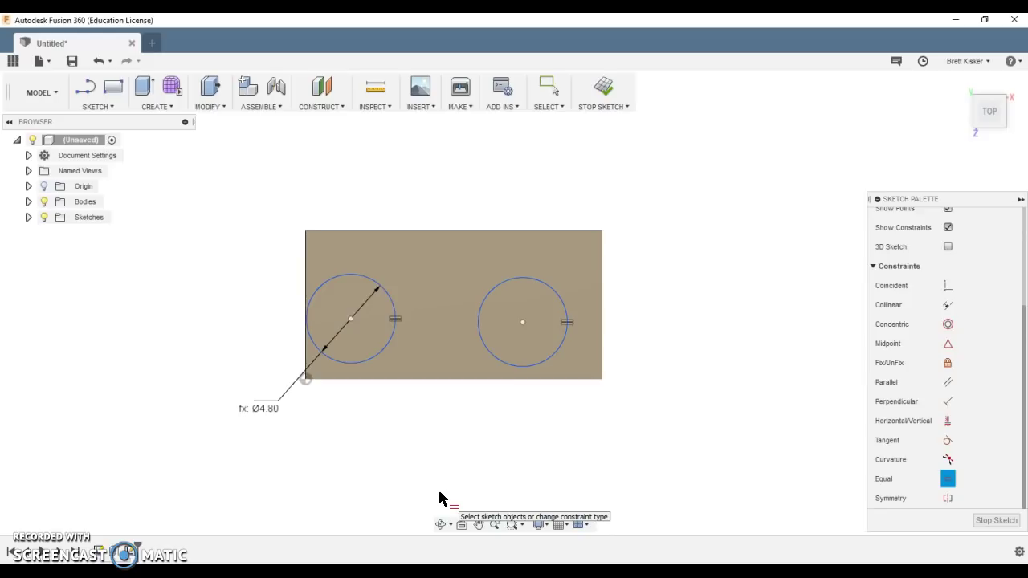
{"action": "left_click", "coordinate": [374, 353]}
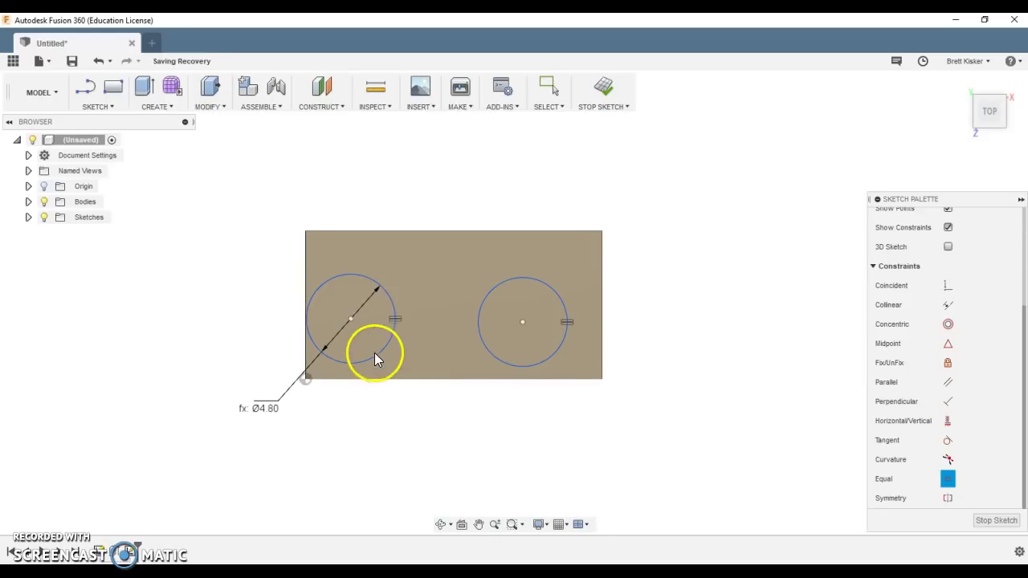
{"action": "right_click", "coordinate": [352, 318]}
{"action": "left_click", "coordinate": [390, 284]}
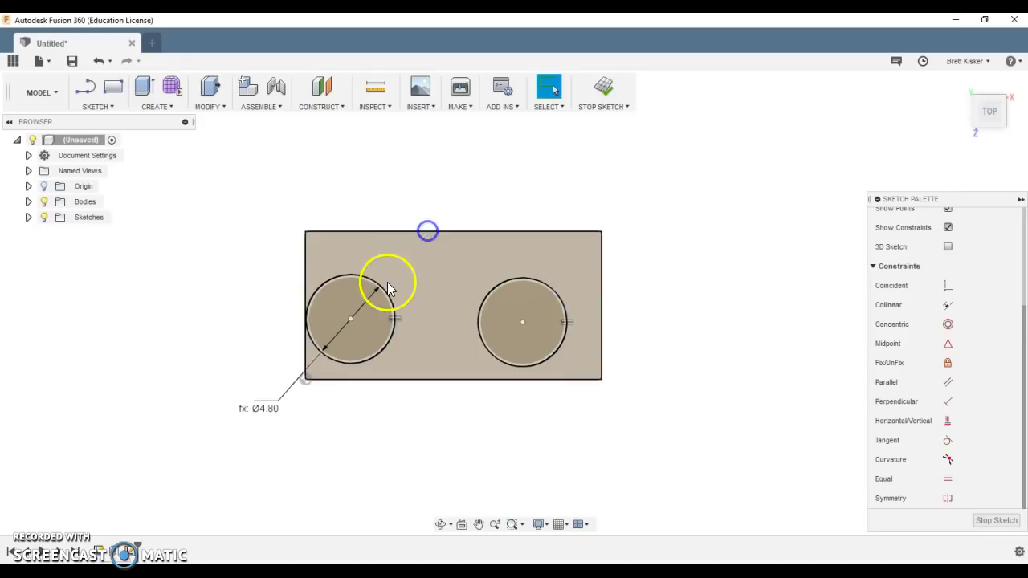
Step: Reposition both circles on the top face, moving the left one inward from the left edge and the right one slightly up
{"action": "mouse_move", "coordinate": [381, 288]}
{"action": "left_mouse_down"}
{"action": "mouse_move", "coordinate": [423, 219]}
{"action": "mouse_move", "coordinate": [447, 324]}
{"action": "mouse_move", "coordinate": [381, 297]}
{"action": "mouse_move", "coordinate": [426, 275]}
{"action": "mouse_move", "coordinate": [416, 279]}
{"action": "left_mouse_up"}
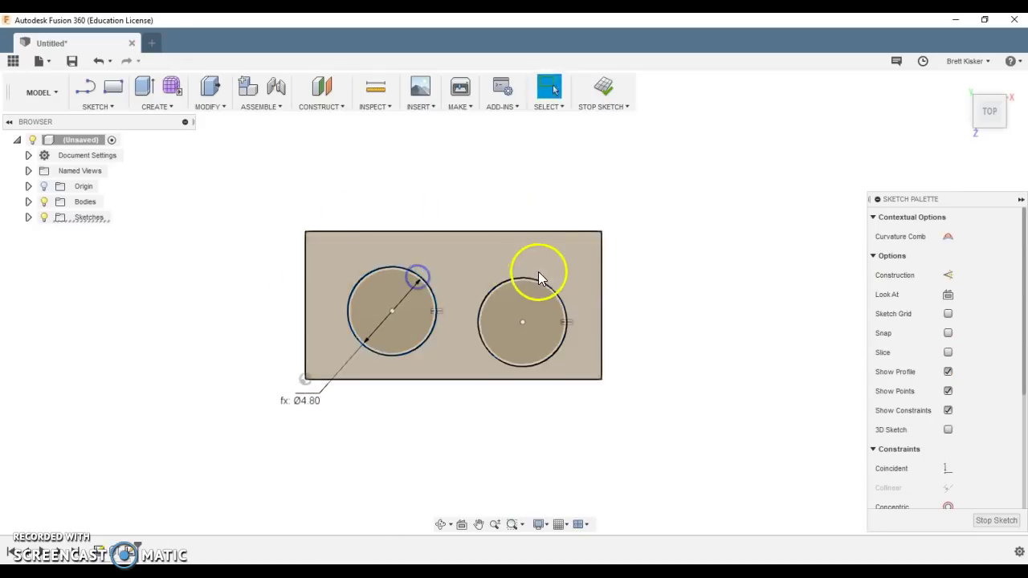
{"action": "left_click_drag", "start_coordinate": [541, 281], "coordinate": [542, 267]}
{"action": "left_click", "coordinate": [670, 281]}
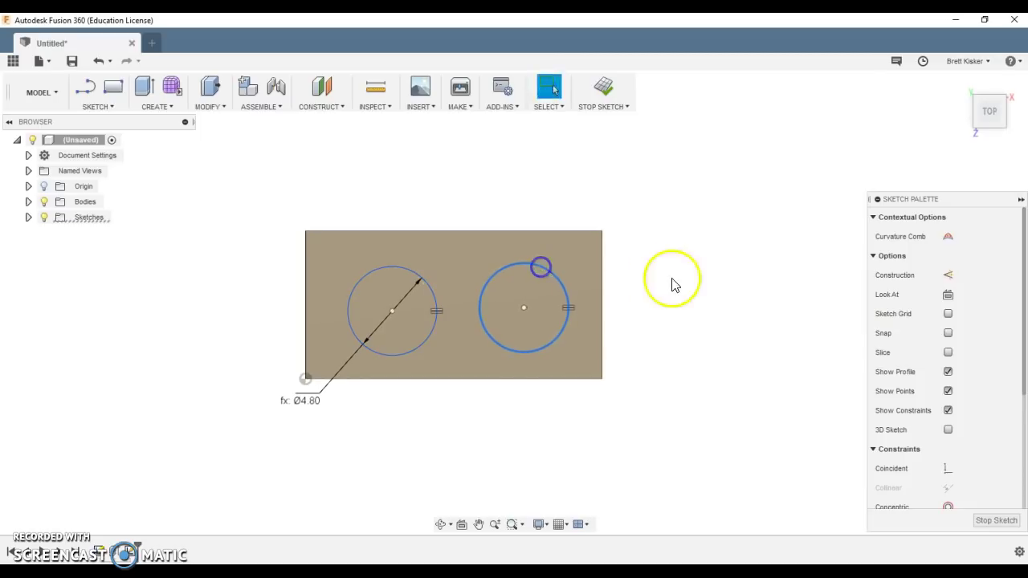
Step: Align the two circle centres with a Horizontal/Vertical constraint and shift the left circle's centre slightly up and left
{"action": "scroll", "coordinate": [941, 383], "scroll_direction": "down", "scroll_amount": 3}
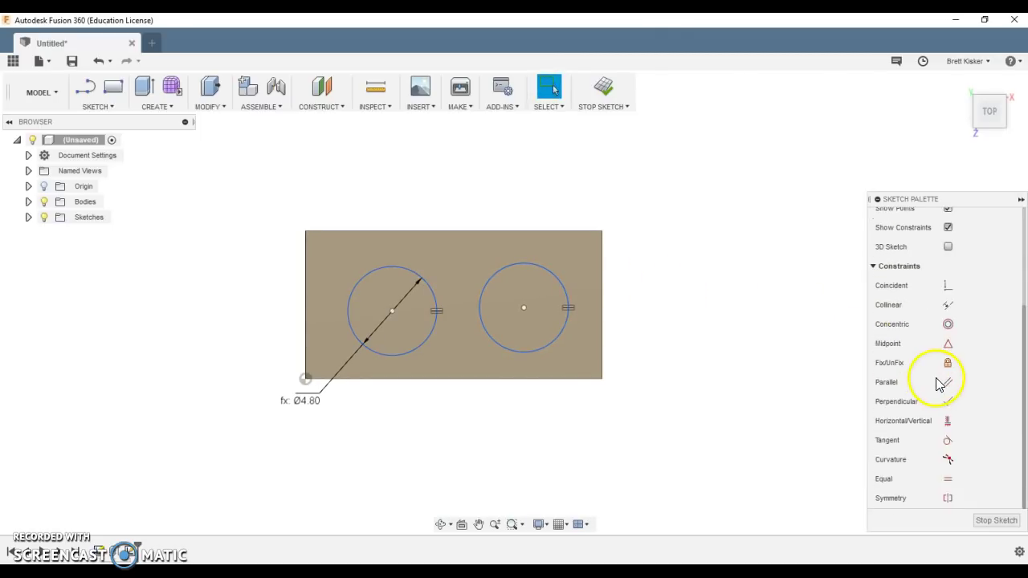
{"action": "left_click", "coordinate": [948, 423]}
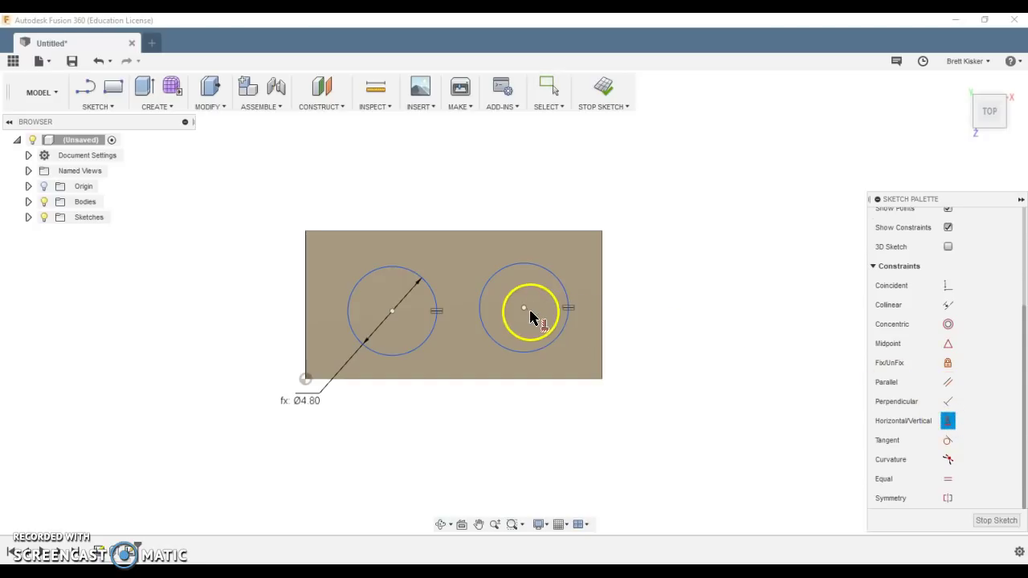
{"action": "left_click", "coordinate": [526, 310]}
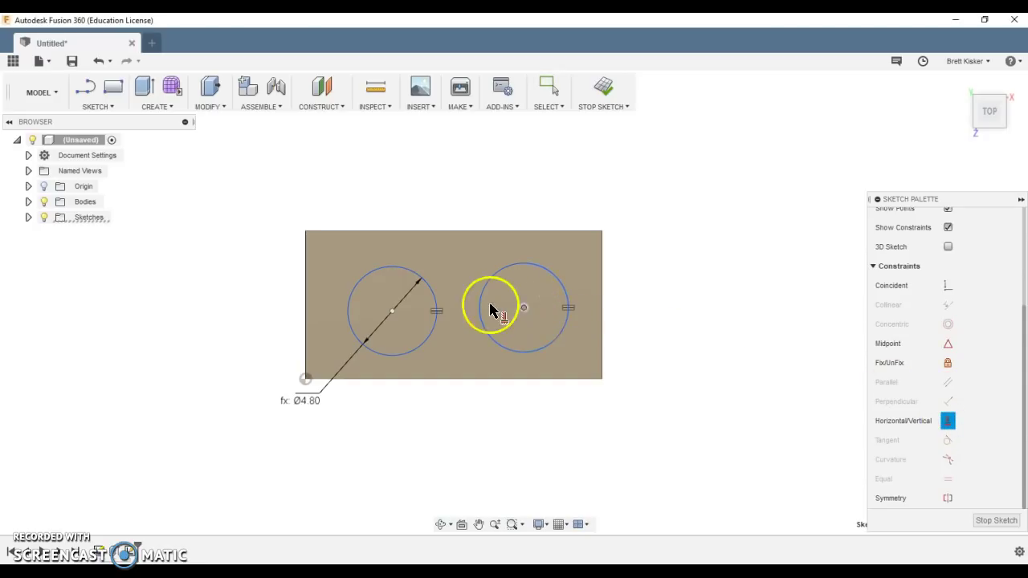
{"action": "left_click", "coordinate": [394, 311]}
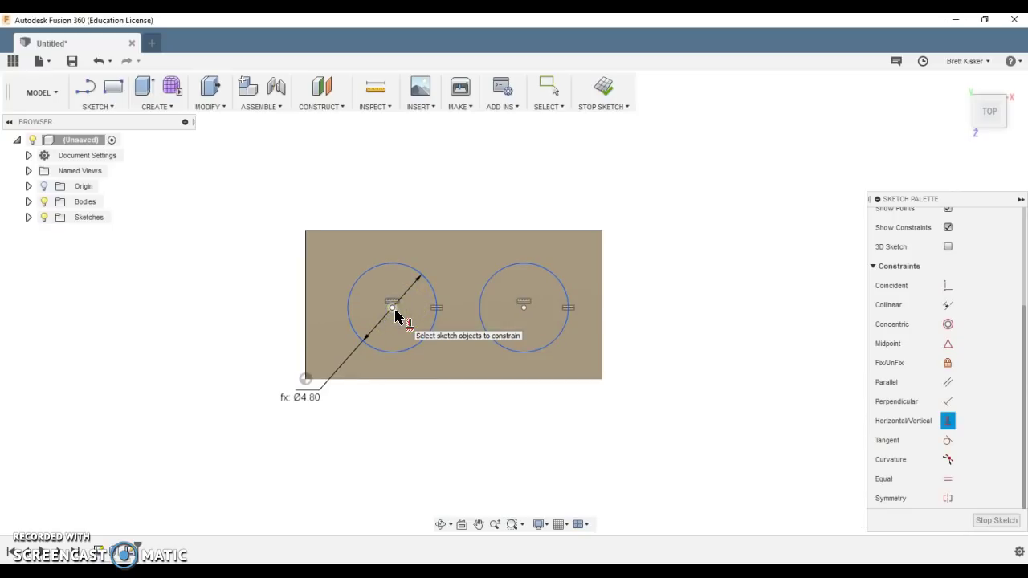
{"action": "key", "text": "Escape"}
{"action": "left_click", "coordinate": [401, 244]}
{"action": "left_click", "coordinate": [394, 304]}
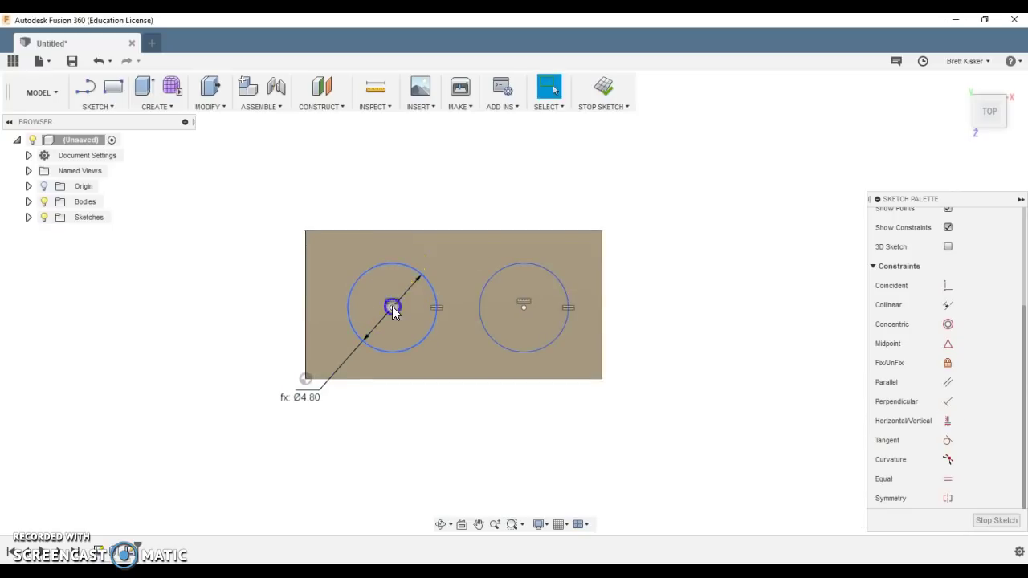
{"action": "mouse_move", "coordinate": [392, 306]}
{"action": "left_mouse_down"}
{"action": "mouse_move", "coordinate": [392, 201]}
{"action": "mouse_move", "coordinate": [409, 366]}
{"action": "mouse_move", "coordinate": [407, 245]}
{"action": "mouse_move", "coordinate": [384, 307]}
{"action": "mouse_move", "coordinate": [378, 234]}
{"action": "mouse_move", "coordinate": [388, 312]}
{"action": "mouse_move", "coordinate": [384, 298]}
{"action": "left_mouse_up"}
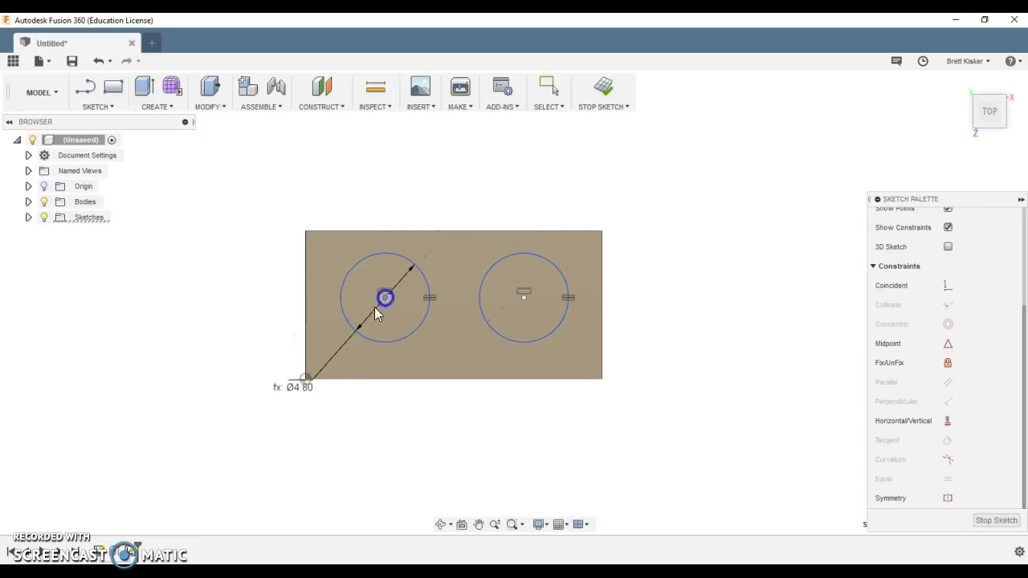
Step: Align the left circle's centre horizontally with the midpoint of the block's left edge using a Horizontal/Vertical constraint
{"action": "left_click", "coordinate": [302, 303]}
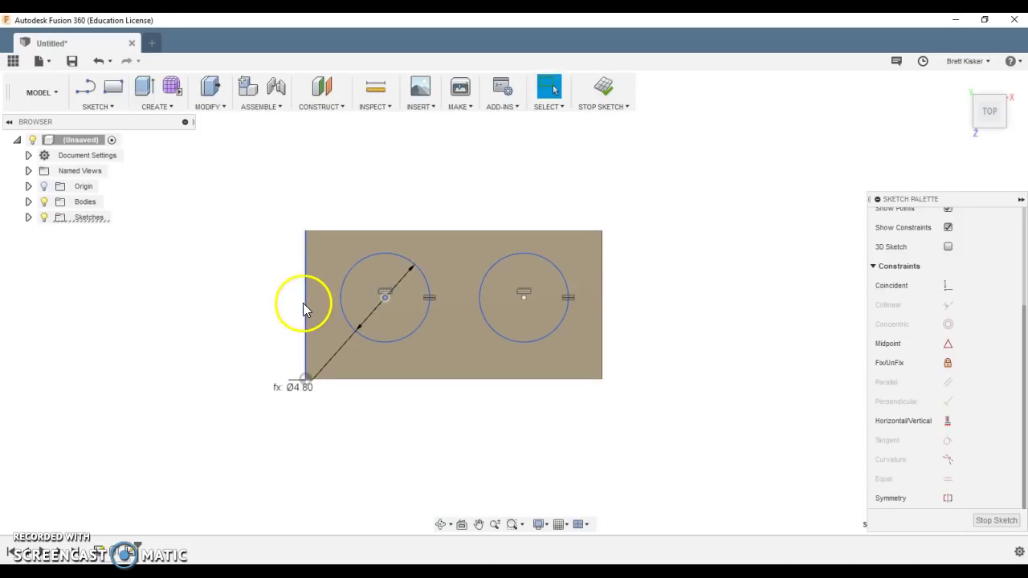
{"action": "left_click", "coordinate": [948, 426]}
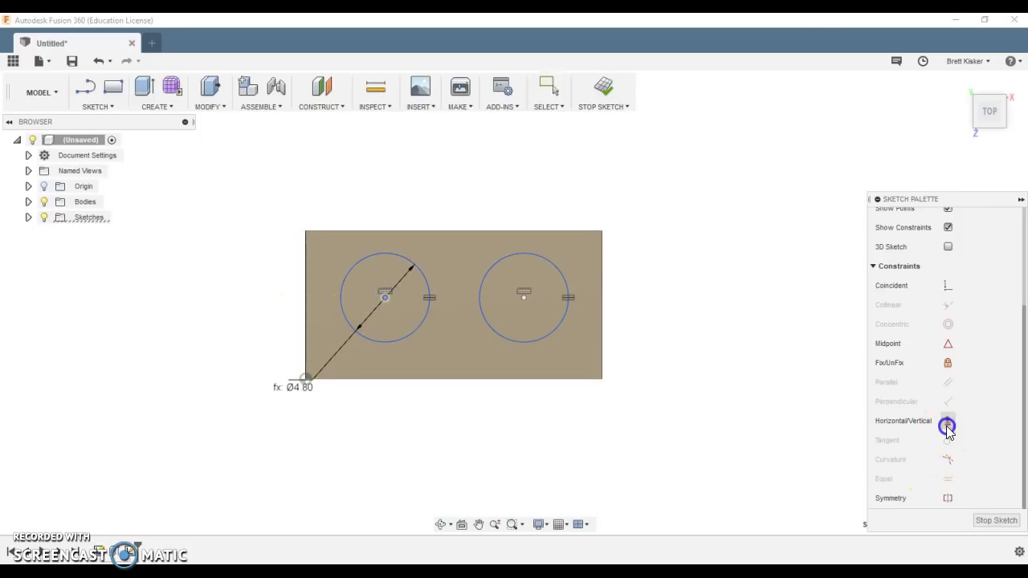
{"action": "left_click", "coordinate": [384, 300]}
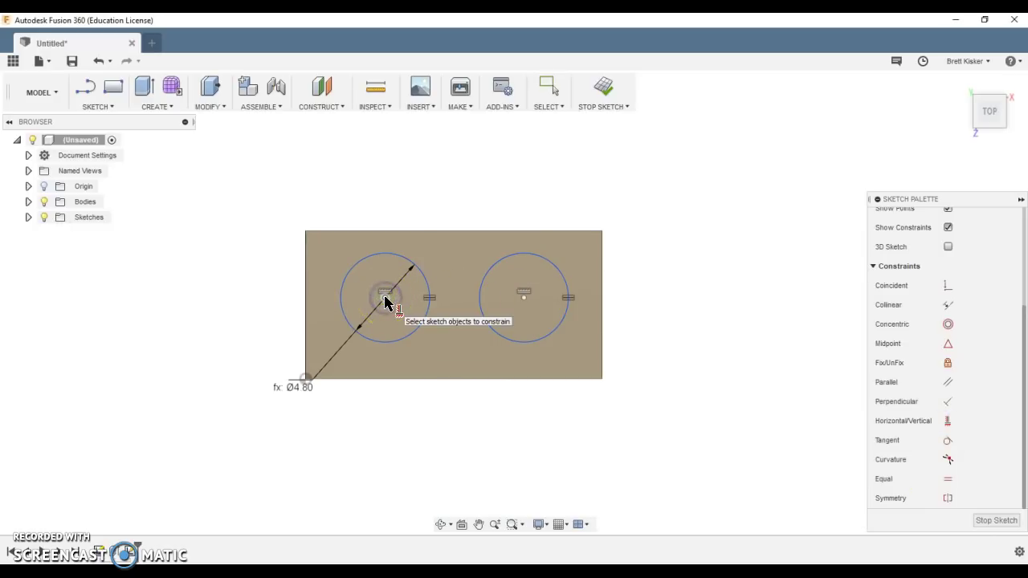
{"action": "left_click", "coordinate": [332, 308]}
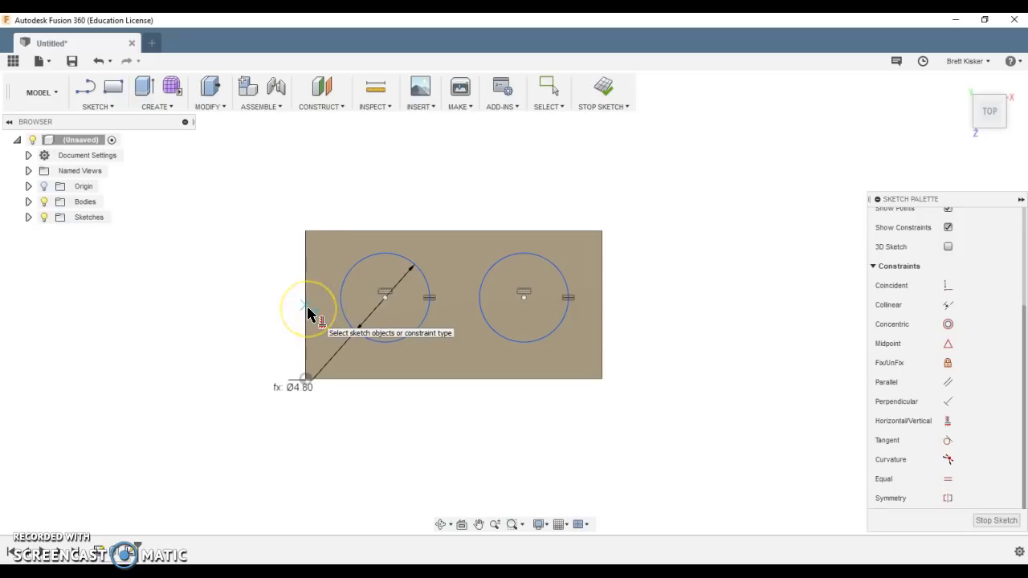
{"action": "left_click", "coordinate": [307, 311]}
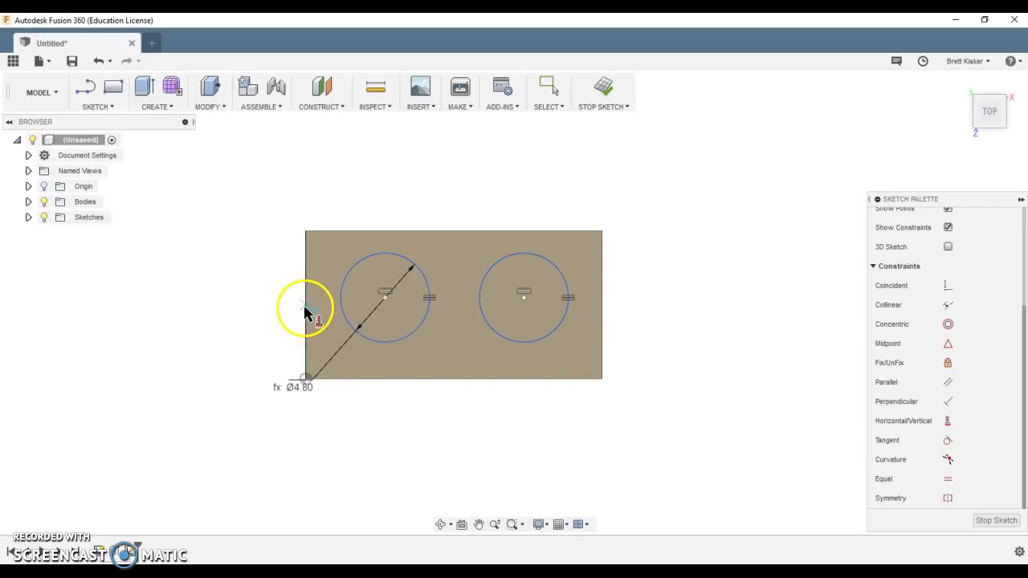
{"action": "left_click", "coordinate": [304, 307]}
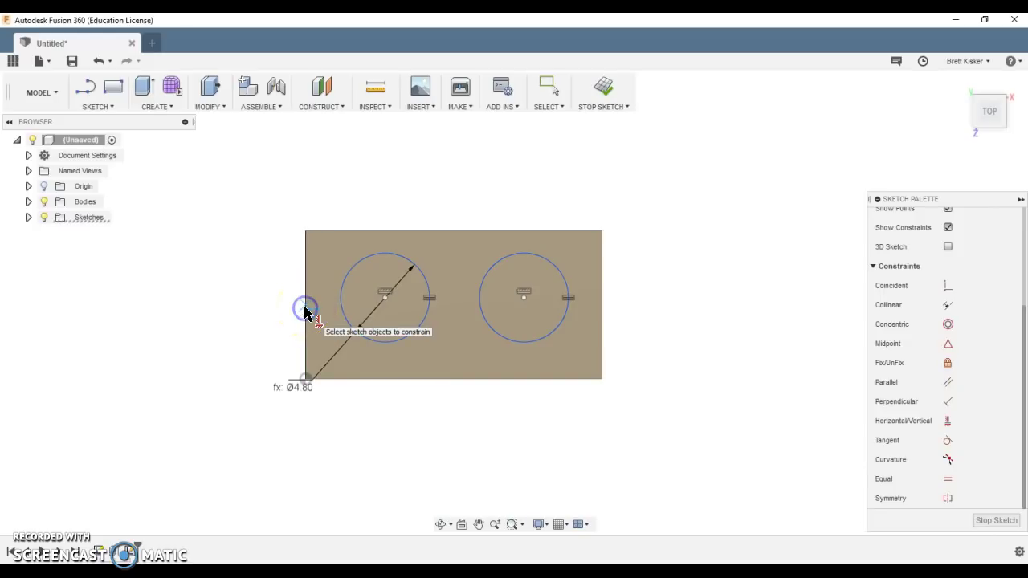
{"action": "left_click", "coordinate": [385, 297]}
{"action": "left_click", "coordinate": [208, 275]}
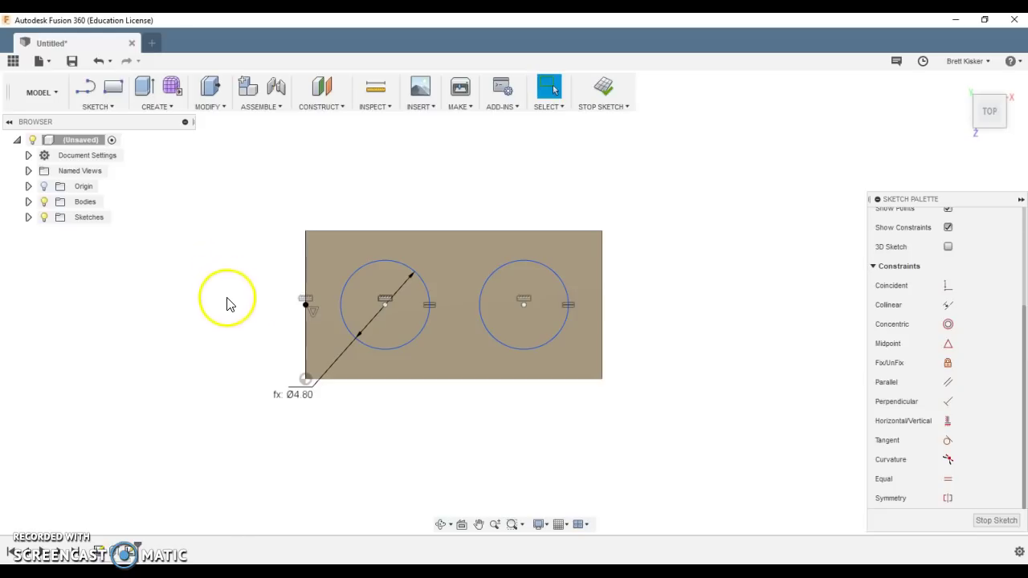
Step: Move the left circle's centre along the block's lengthwise midline to test its constraints
{"action": "left_click", "coordinate": [384, 304]}
{"action": "left_click_drag", "start_coordinate": [384, 304], "coordinate": [658, 316]}
{"action": "left_click", "coordinate": [672, 251]}
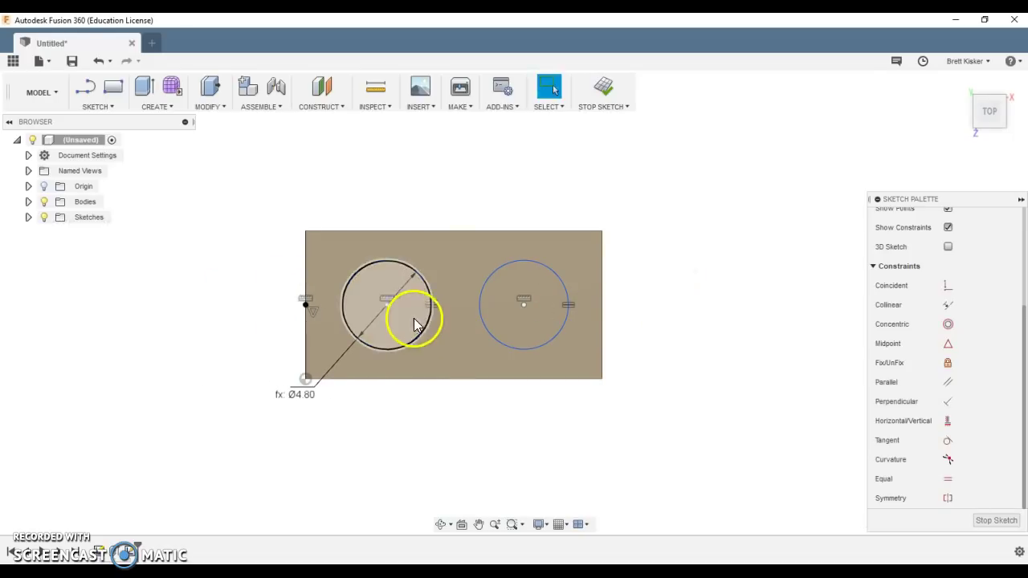
Step: Dimension the gap from the block's left edge to the left circle's near tangent as lego, using the Pick Circle/Arc Tangent option
{"action": "scroll", "coordinate": [414, 337], "scroll_direction": "up", "scroll_amount": 4}
{"action": "middle_click_drag", "start_coordinate": [413, 339], "coordinate": [406, 376]}
{"action": "scroll", "coordinate": [399, 375], "scroll_direction": "down", "scroll_amount": 1}
{"action": "left_click", "coordinate": [161, 333]}
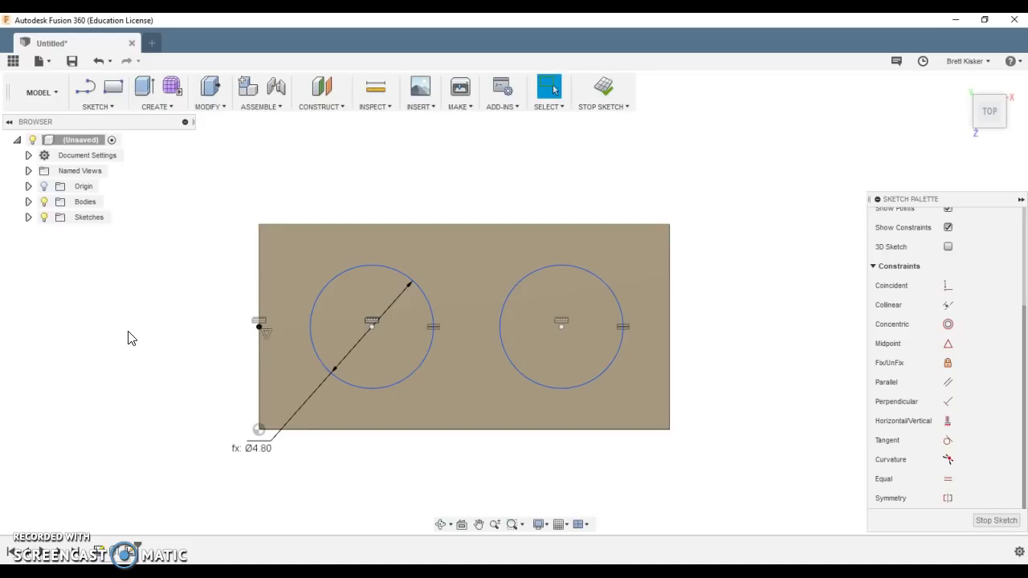
{"action": "key", "text": "d"}
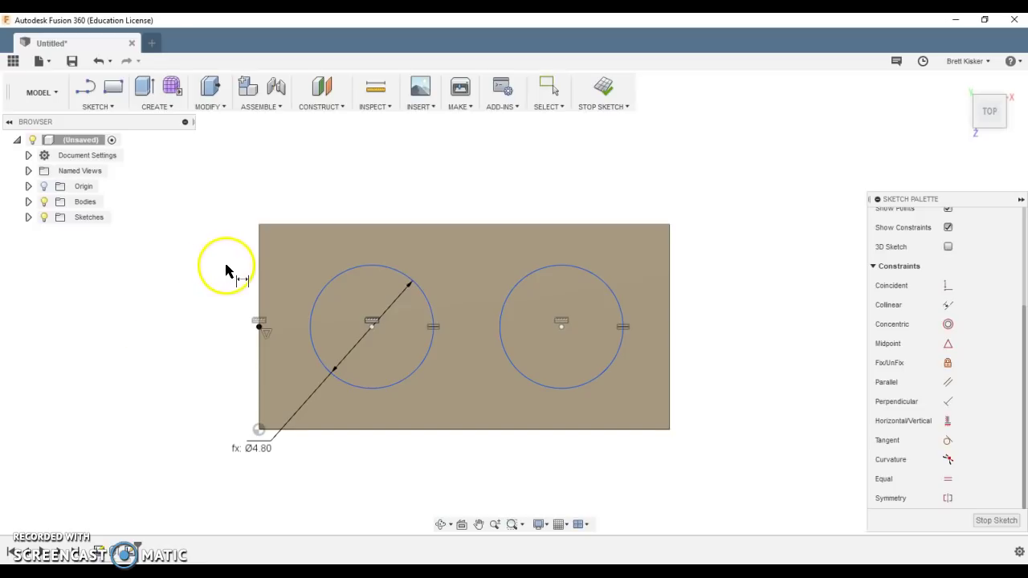
{"action": "left_click", "coordinate": [258, 289]}
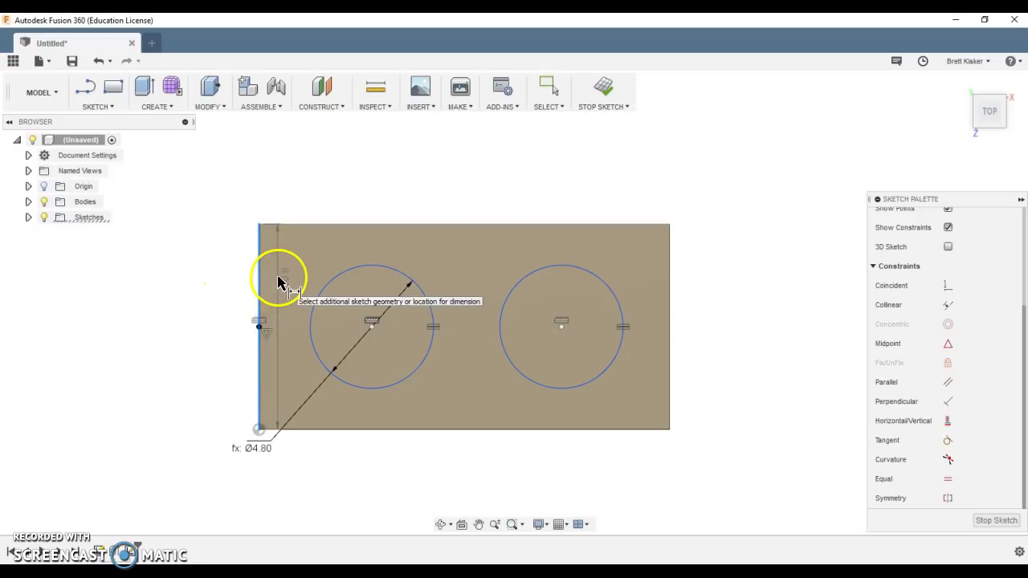
{"action": "right_click", "coordinate": [278, 278]}
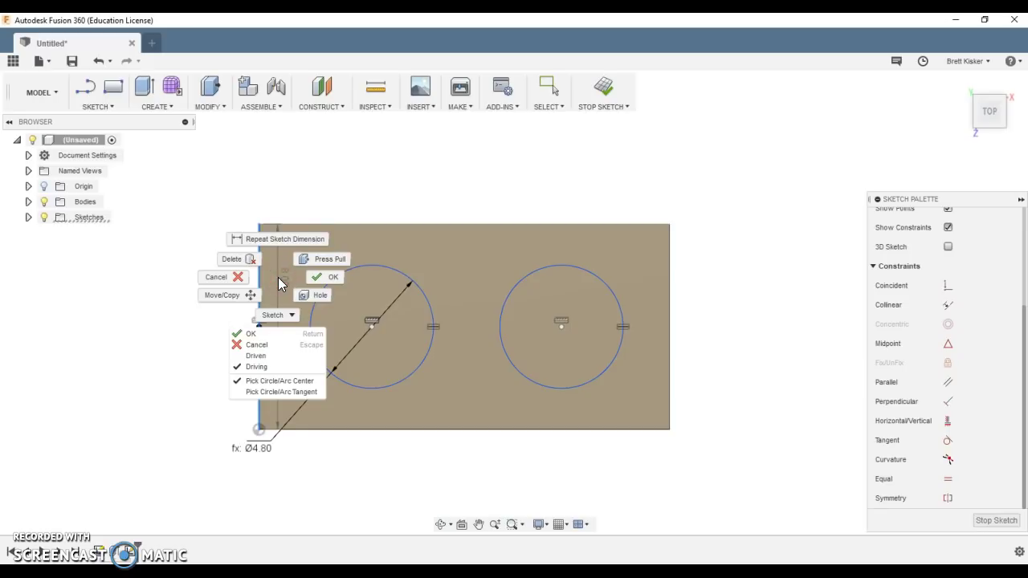
{"action": "left_click", "coordinate": [287, 392]}
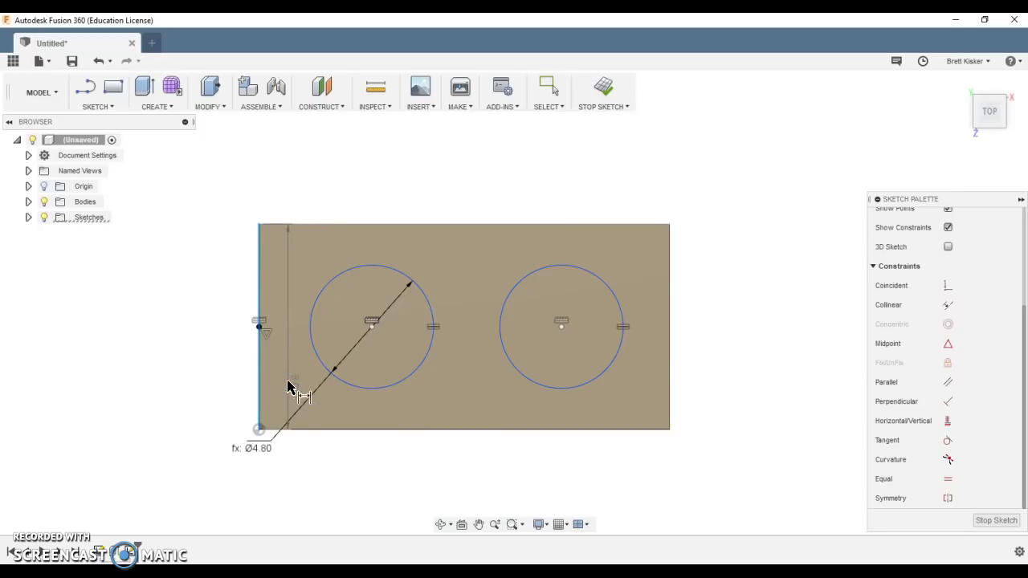
{"action": "left_click", "coordinate": [310, 328]}
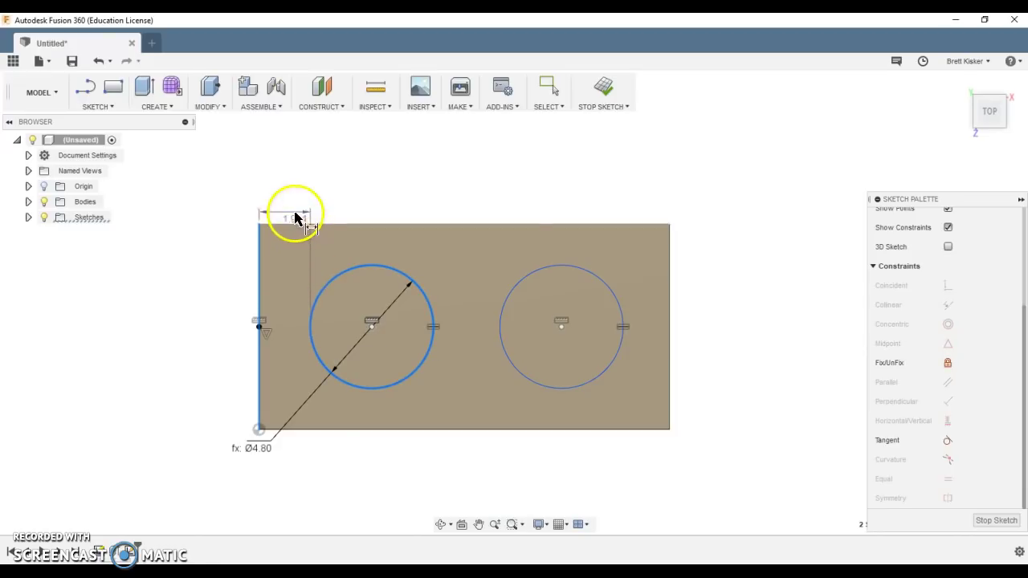
{"action": "left_click", "coordinate": [287, 183]}
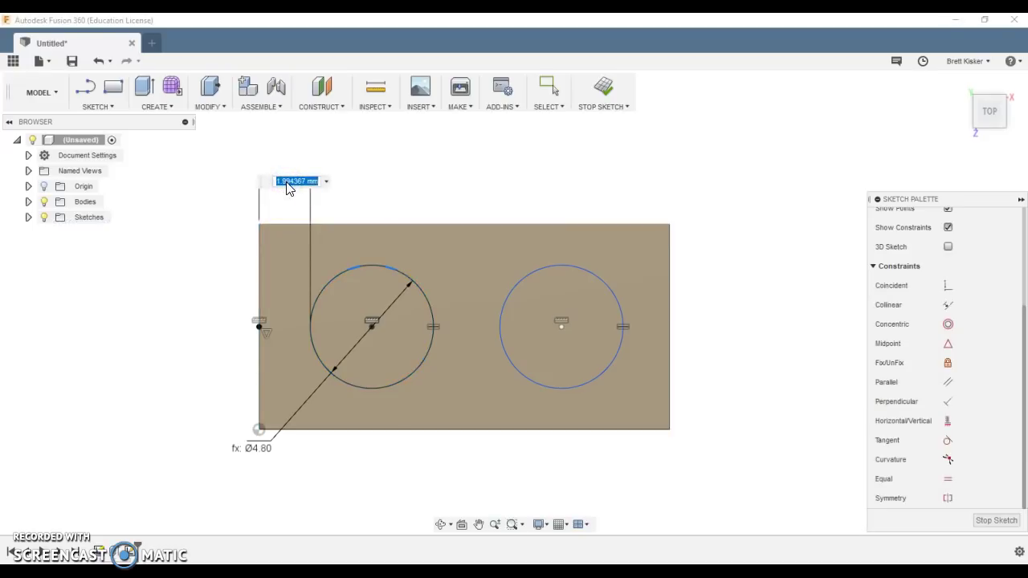
{"action": "type", "text": "lego"}
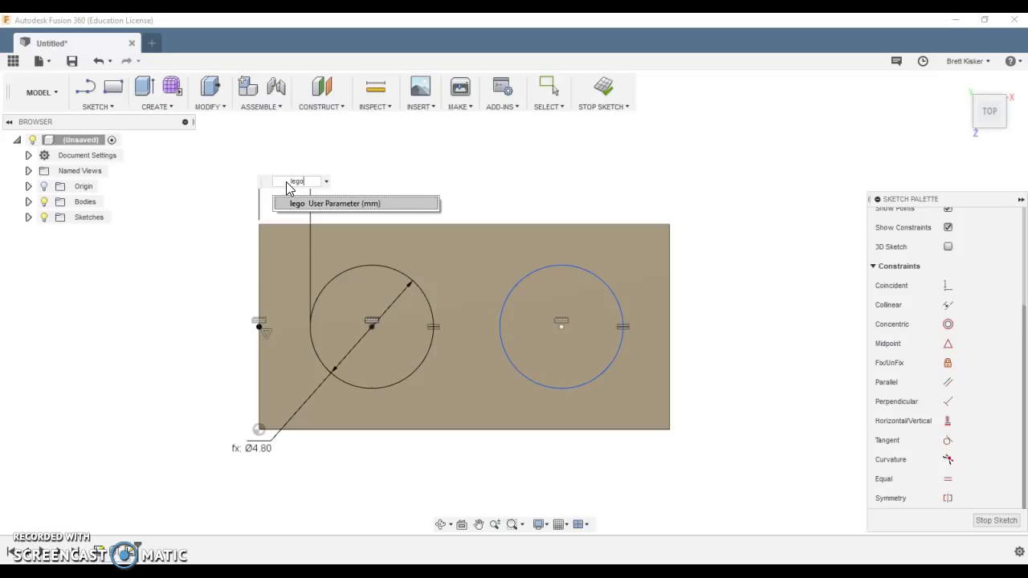
{"action": "key", "text": "Return"}
{"action": "key", "text": "Return"}
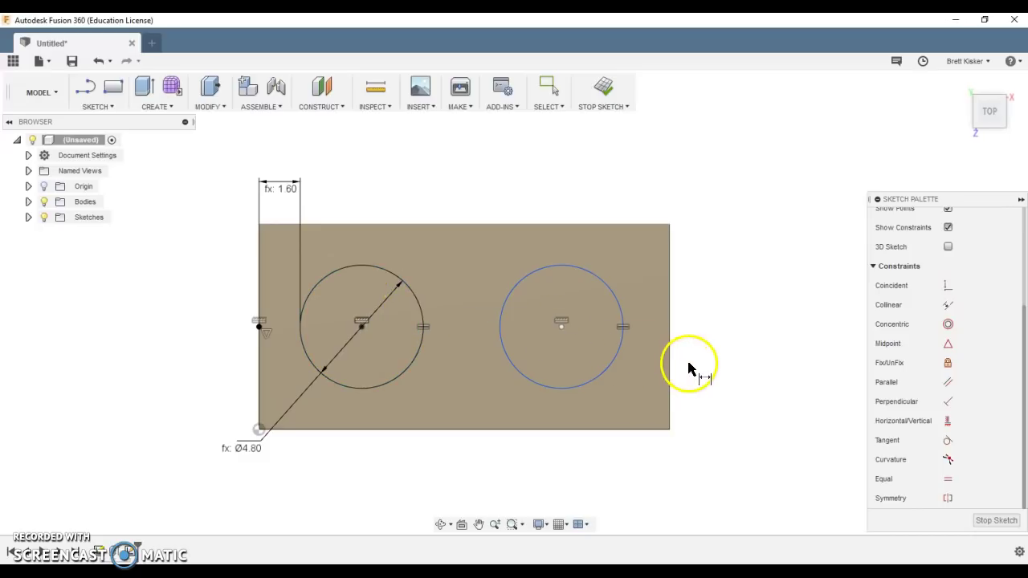
Step: Dimension the gap from the block's right edge to the right circle's near tangent as lego, using the Pick Circle/Arc Tangent option
{"action": "left_click", "coordinate": [670, 293]}
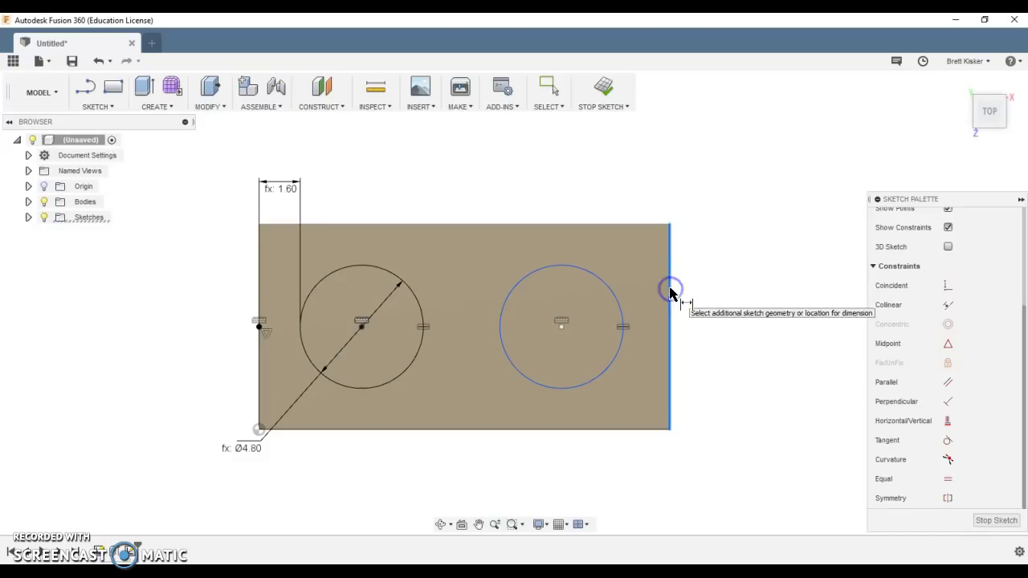
{"action": "right_click", "coordinate": [655, 276]}
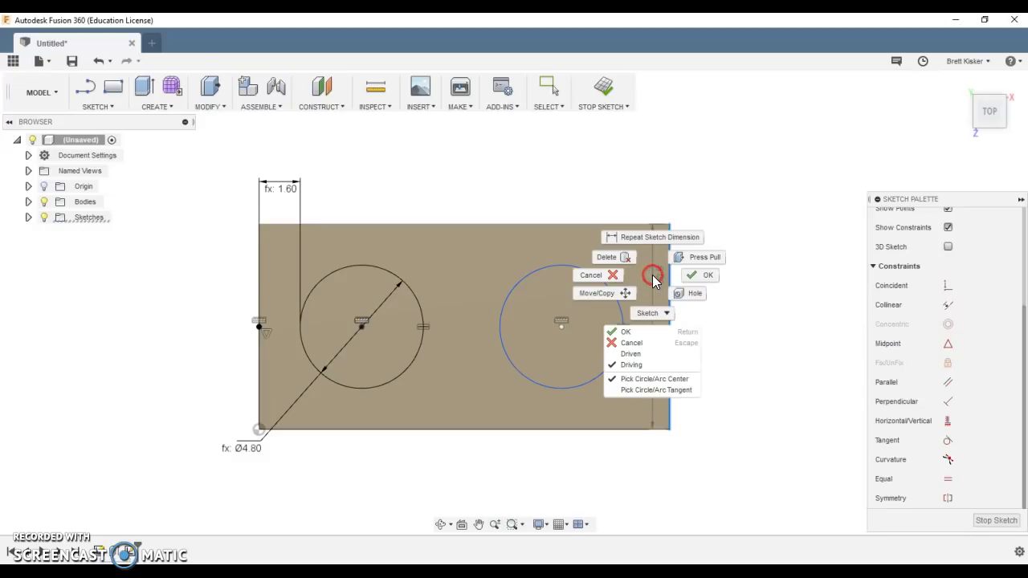
{"action": "left_click", "coordinate": [642, 390]}
{"action": "left_click", "coordinate": [624, 329]}
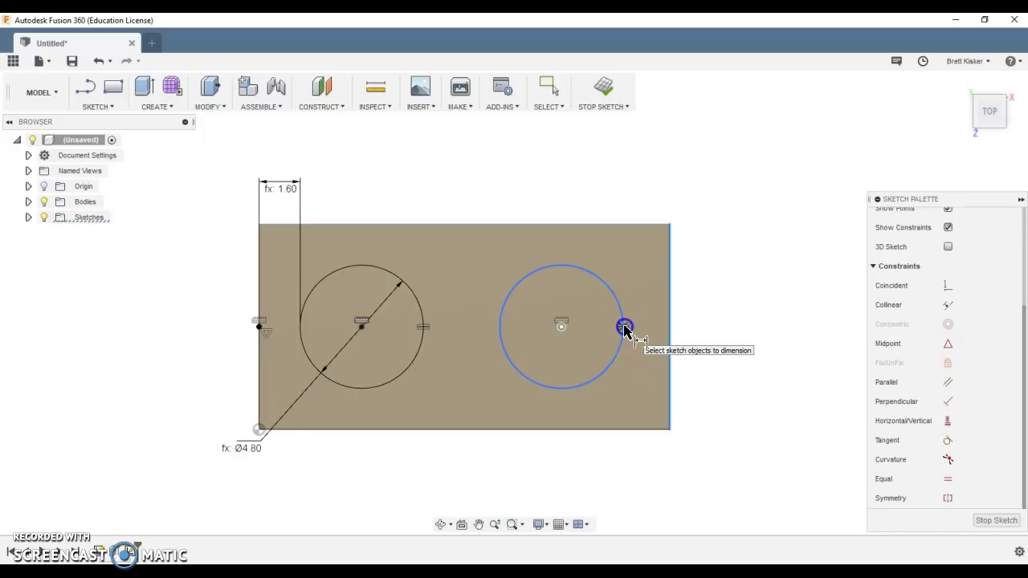
{"action": "left_click", "coordinate": [647, 193]}
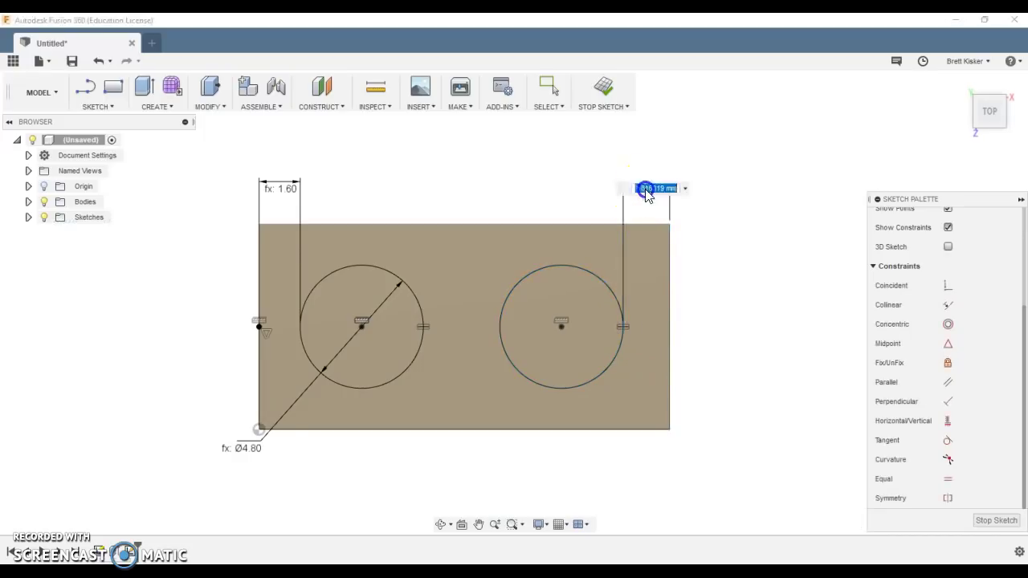
{"action": "type", "text": "lego"}
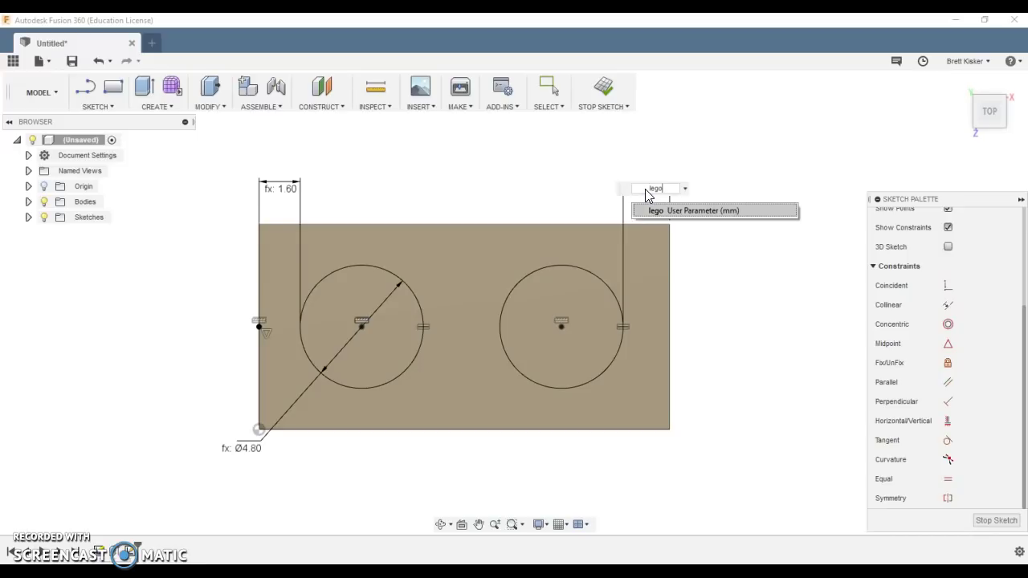
{"action": "key", "text": "Return"}
{"action": "key", "text": "Return"}
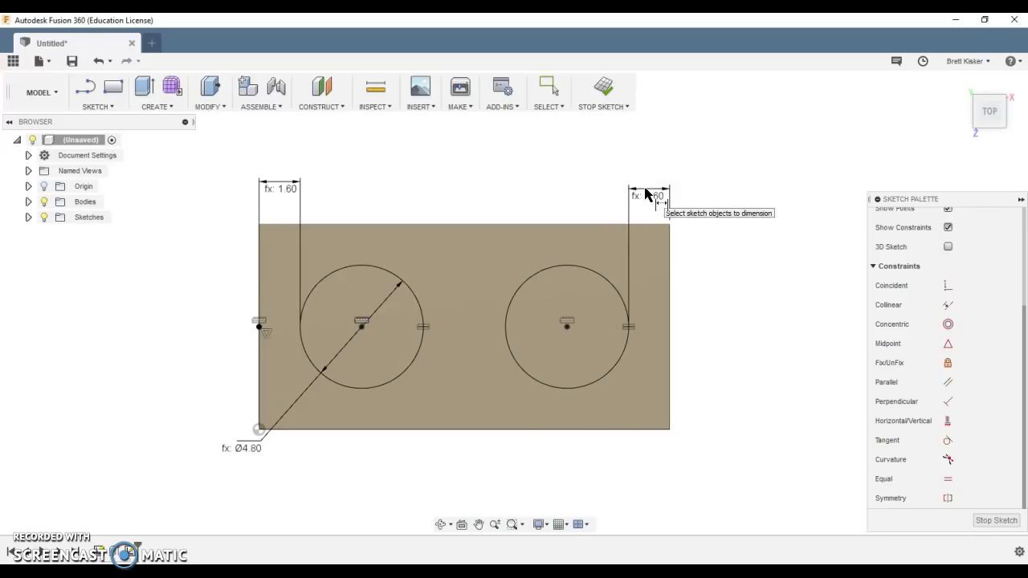
Step: Finish the stud sketch and return the block to the home view
{"action": "left_click", "coordinate": [603, 90]}
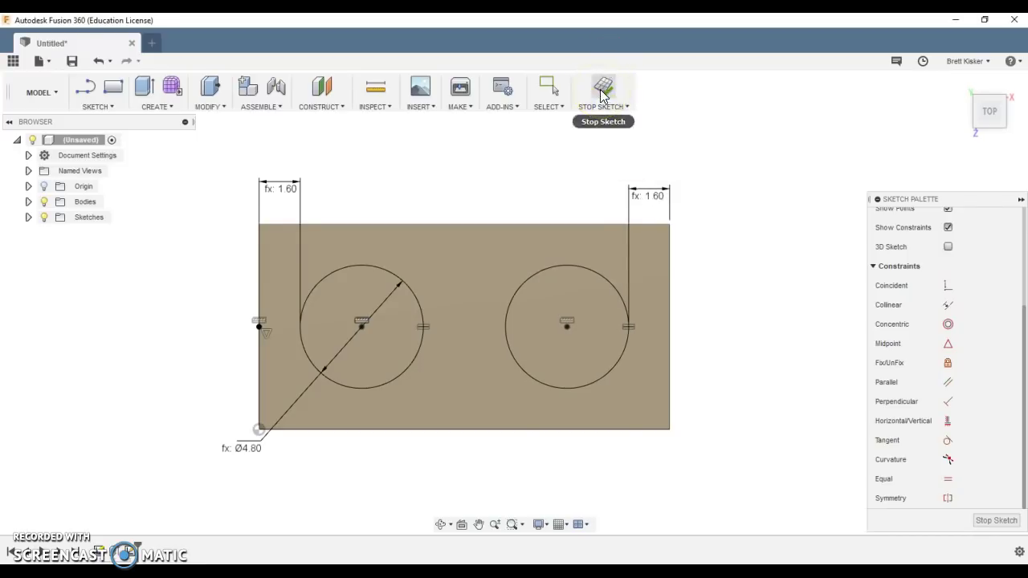
{"action": "left_click", "coordinate": [601, 95]}
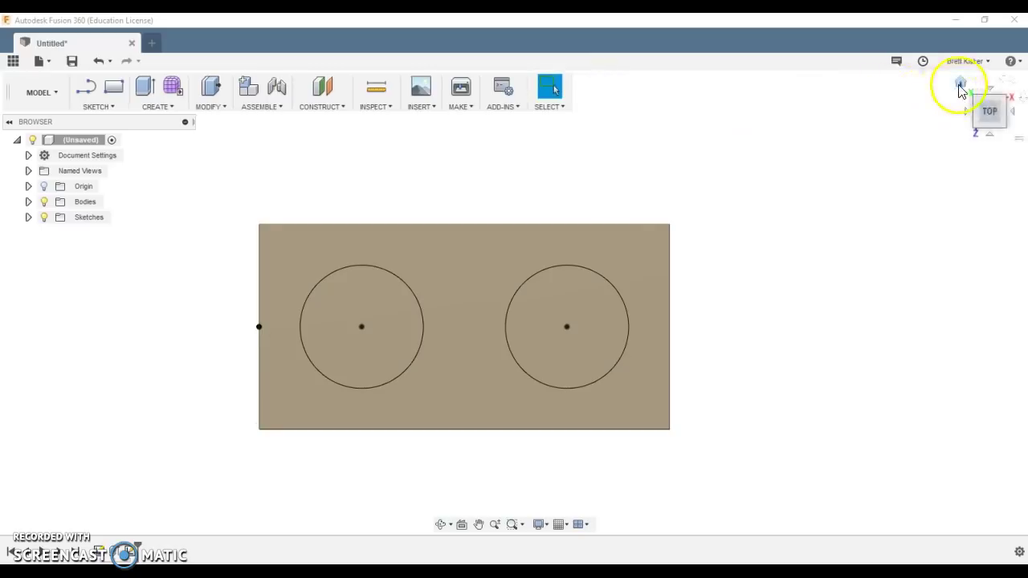
{"action": "left_click", "coordinate": [960, 85]}
{"action": "scroll", "coordinate": [823, 276], "scroll_direction": "down", "scroll_amount": 3}
{"action": "middle_click_drag", "start_coordinate": [791, 283], "coordinate": [729, 325]}
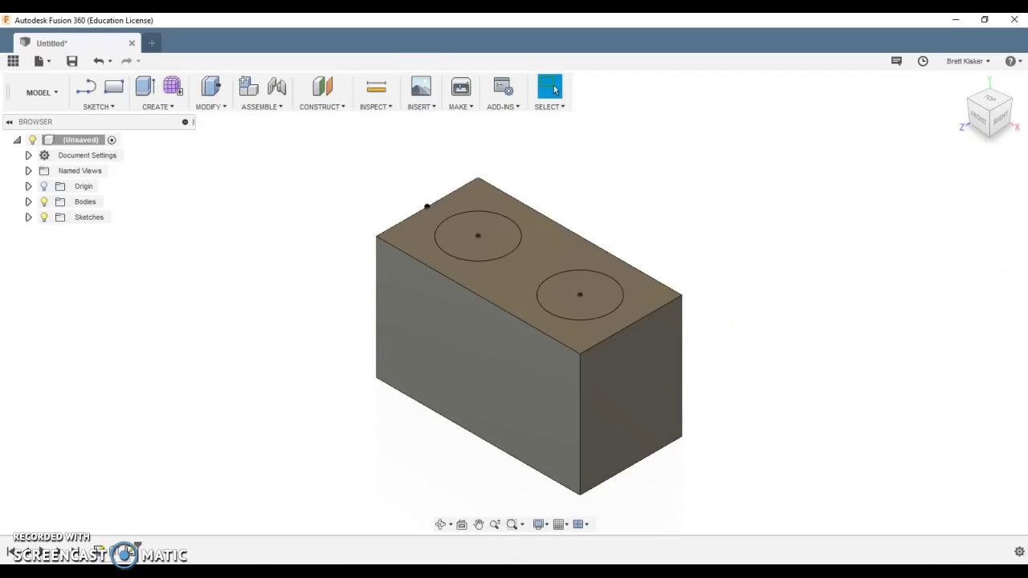
Step: Switch to Paint and mark the 1.00 stud height and its dimension gap in green on the LEGO dimensions drawing
{"action": "key", "text": "alt+Tab"}
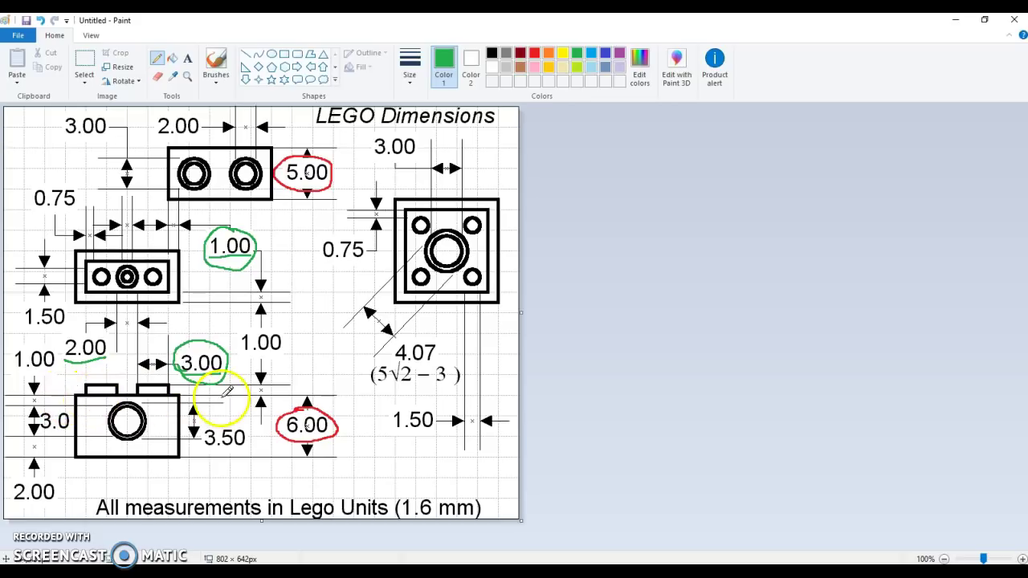
{"action": "left_click_drag", "start_coordinate": [280, 326], "coordinate": [285, 354]}
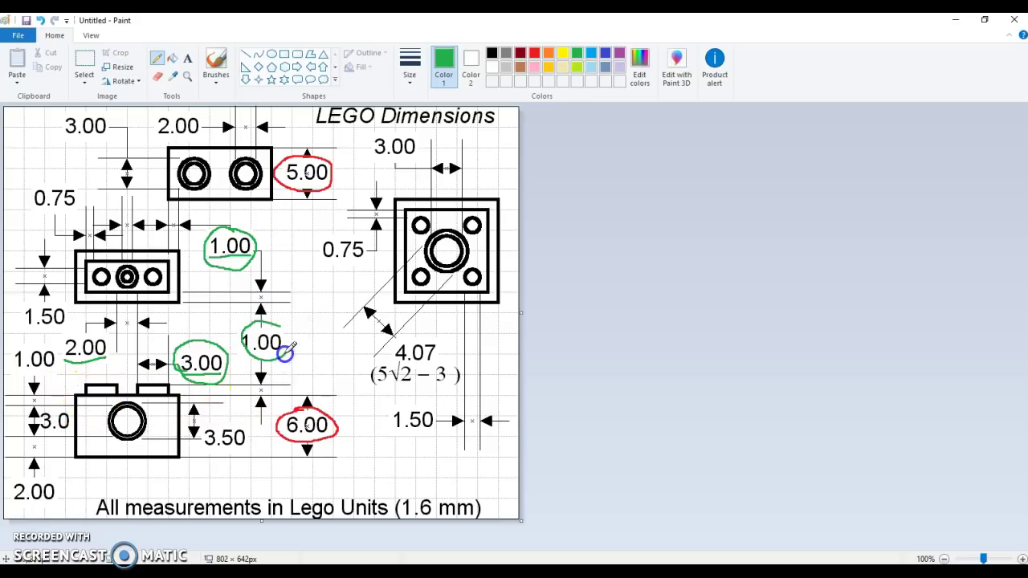
{"action": "left_click_drag", "start_coordinate": [261, 387], "coordinate": [261, 393]}
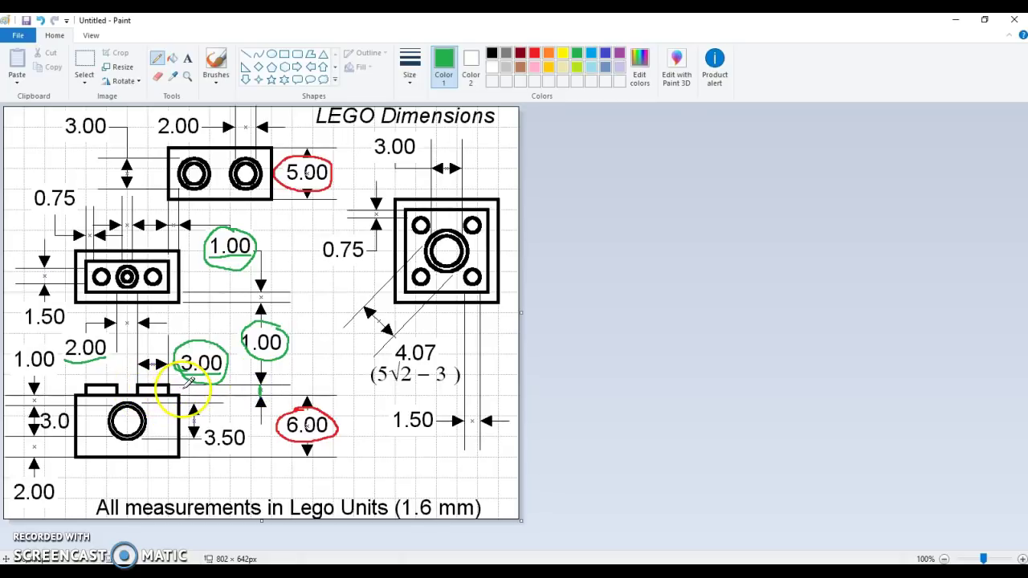
Step: Switch back to Fusion 360 and extrude both stud circles upward by lego, joined to the block
{"action": "key", "text": "alt+Tab"}
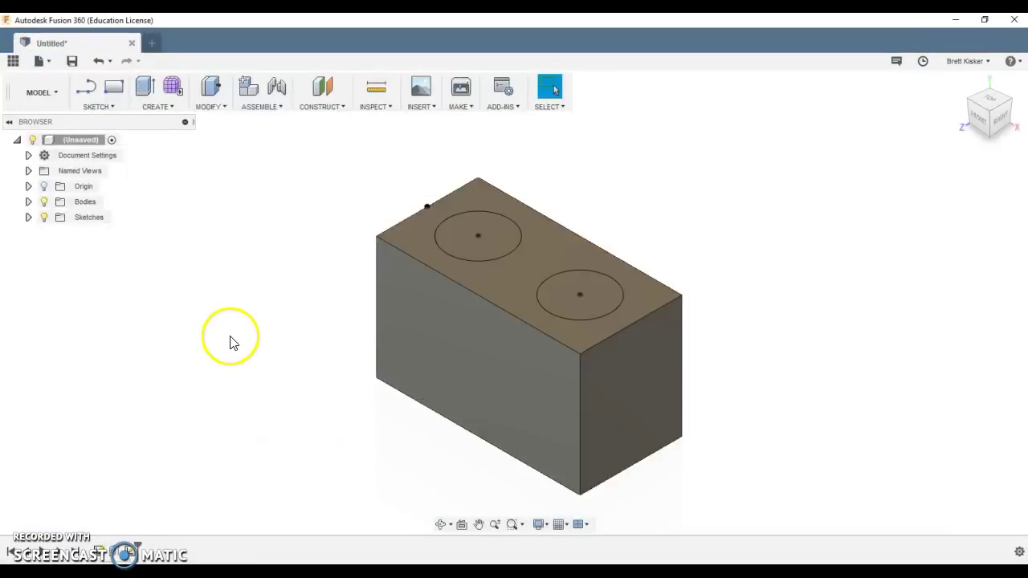
{"action": "key", "text": "e"}
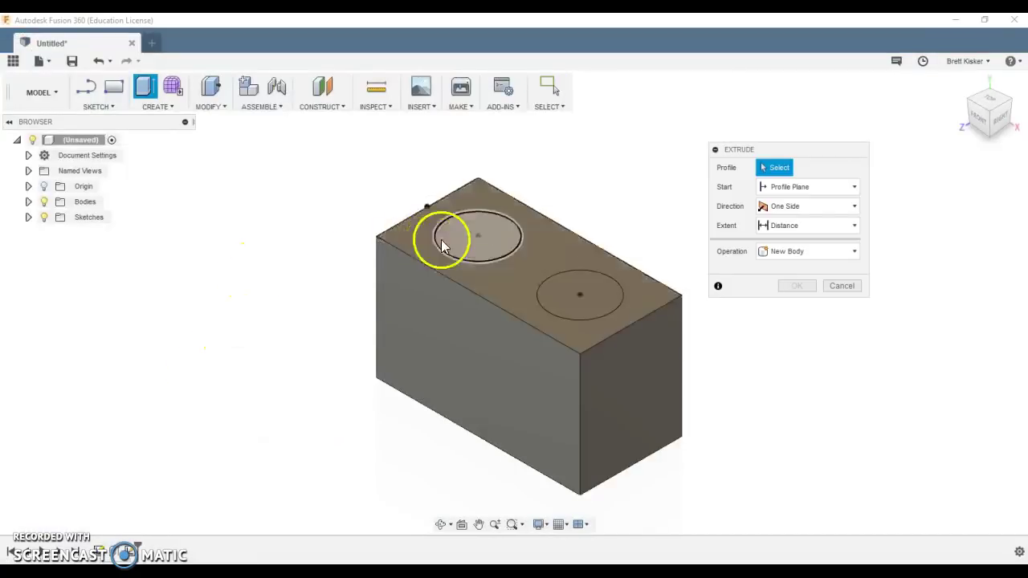
{"action": "left_click", "coordinate": [454, 238]}
{"action": "left_click", "coordinate": [577, 291]}
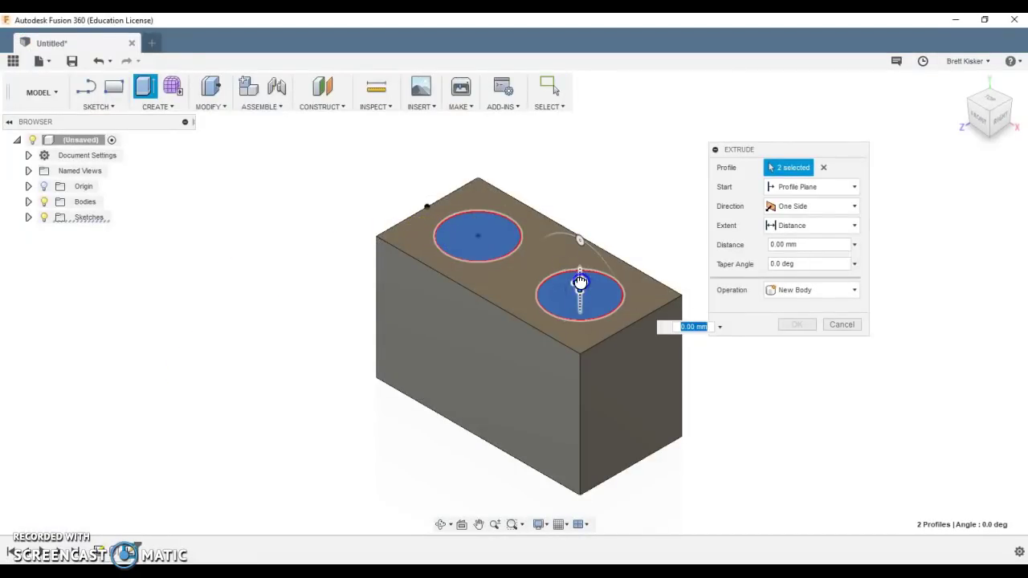
{"action": "left_click_drag", "start_coordinate": [580, 290], "coordinate": [579, 257]}
{"action": "type", "text": "lego"}
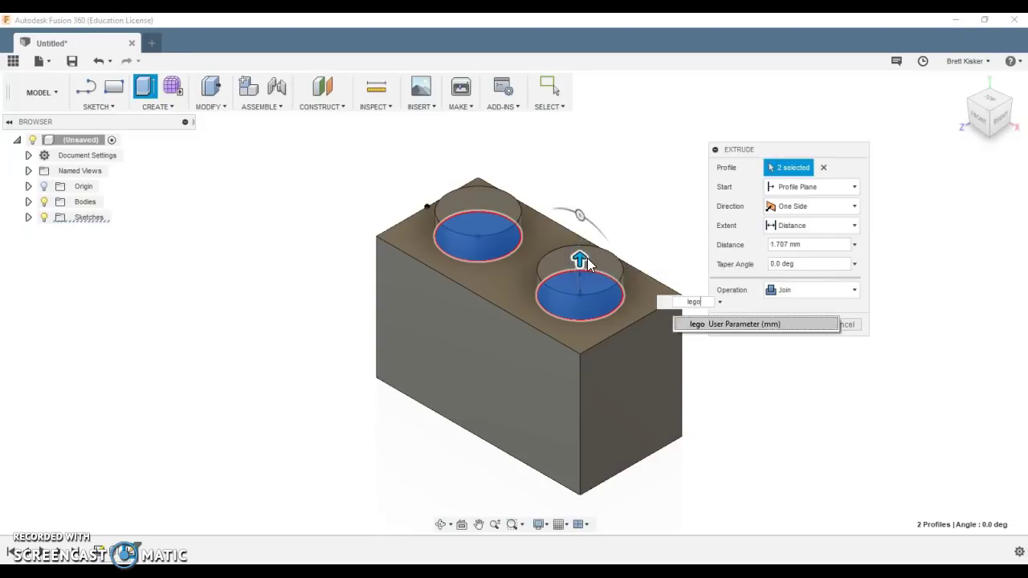
{"action": "key", "text": "Return"}
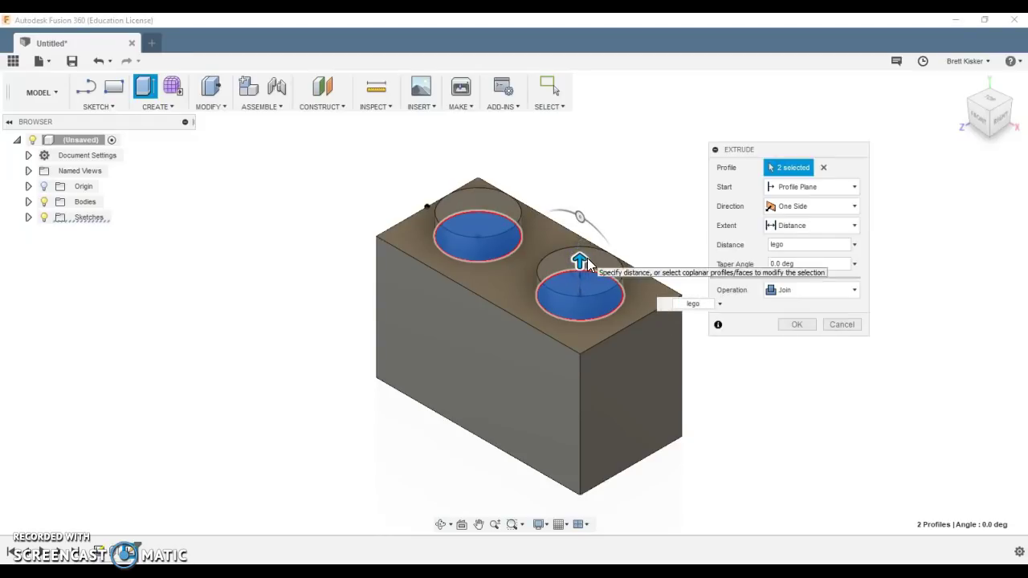
{"action": "key", "text": "Return"}
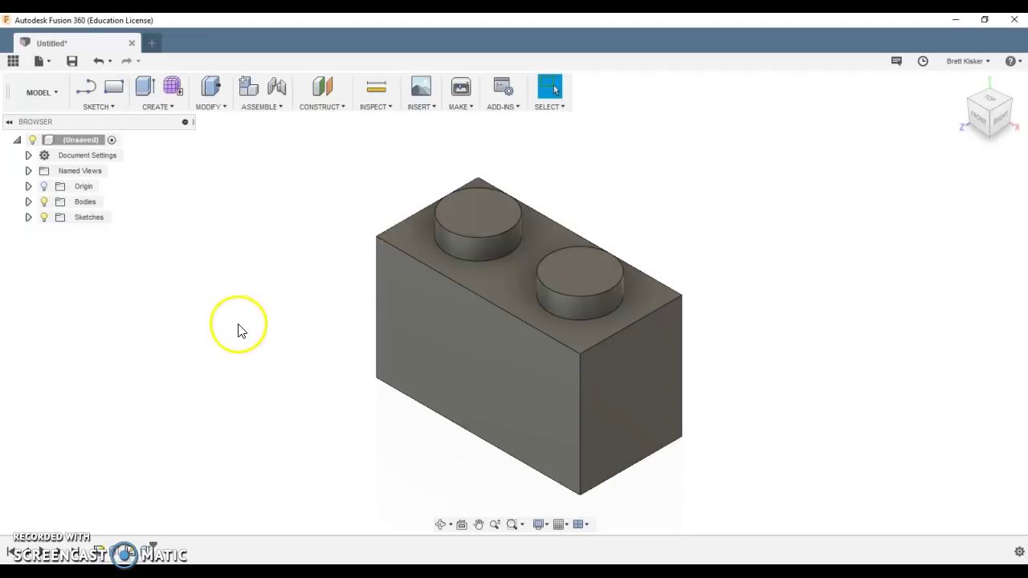
Step: Shell the brick from its bottom face with an inside thickness of lego
{"action": "middle_click_drag", "start_coordinate": [238, 331], "coordinate": [291, 345], "text": "shift"}
{"action": "left_click", "coordinate": [961, 84]}
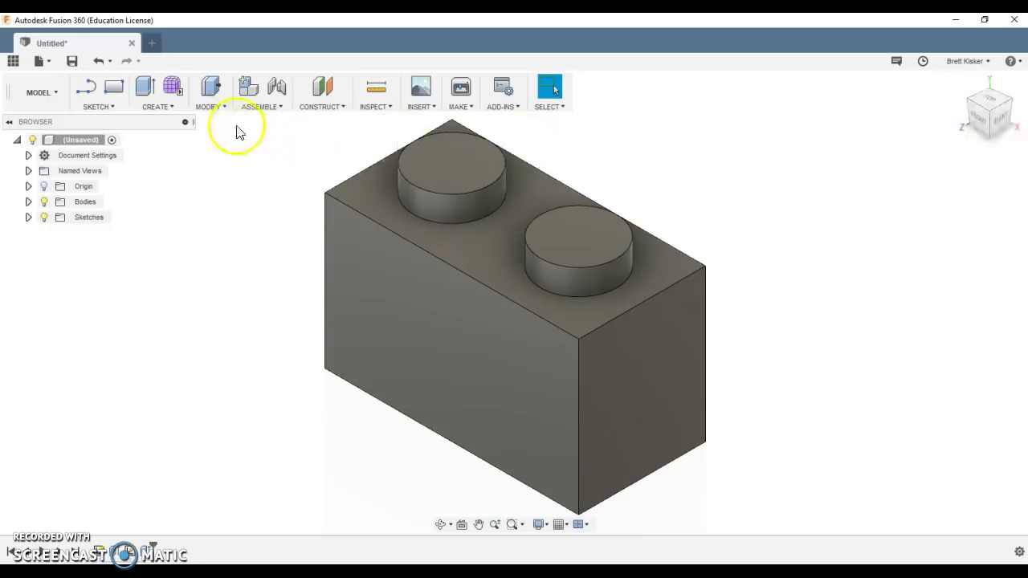
{"action": "left_click", "coordinate": [210, 106]}
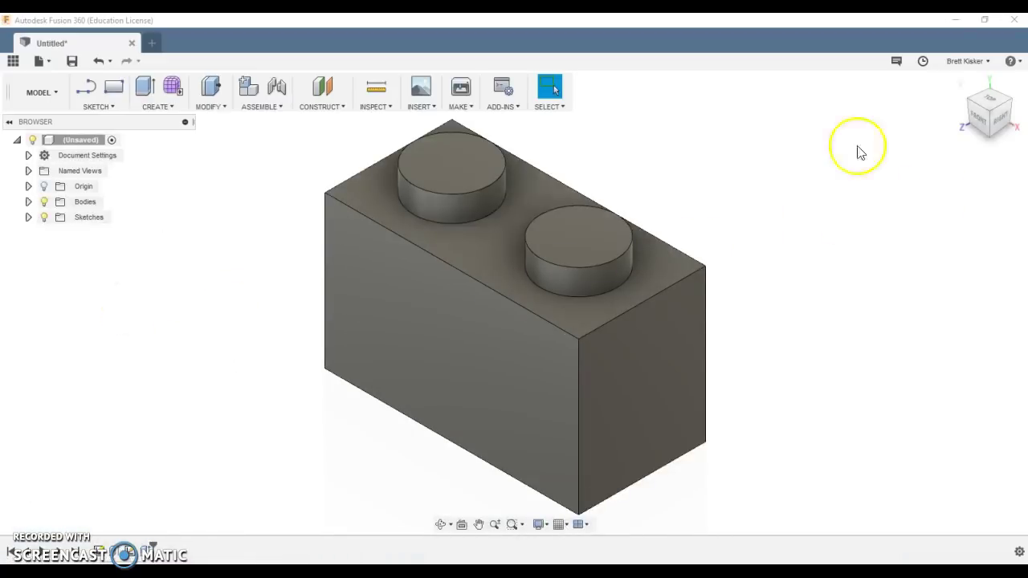
{"action": "left_click", "coordinate": [212, 103]}
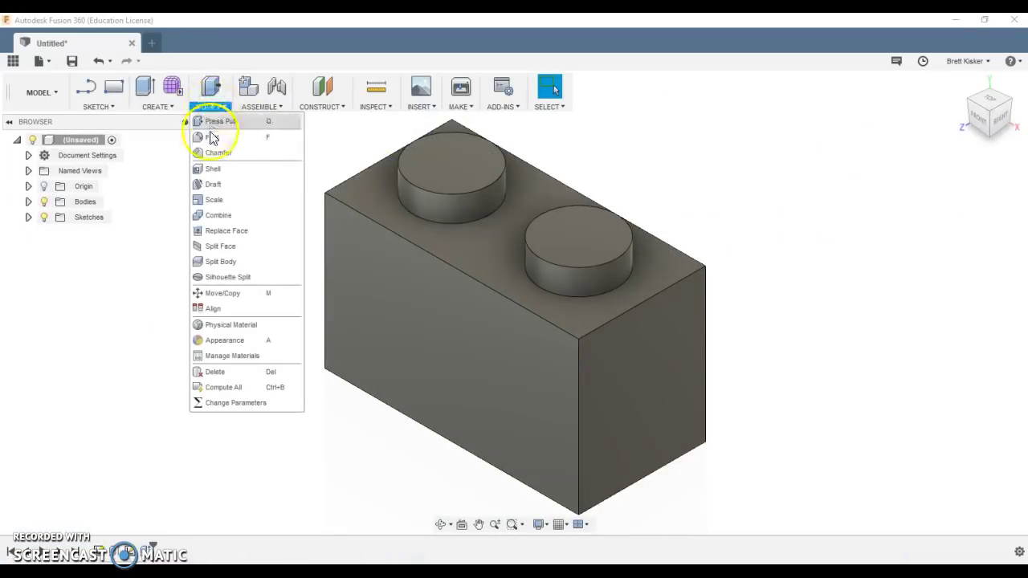
{"action": "left_click", "coordinate": [210, 169]}
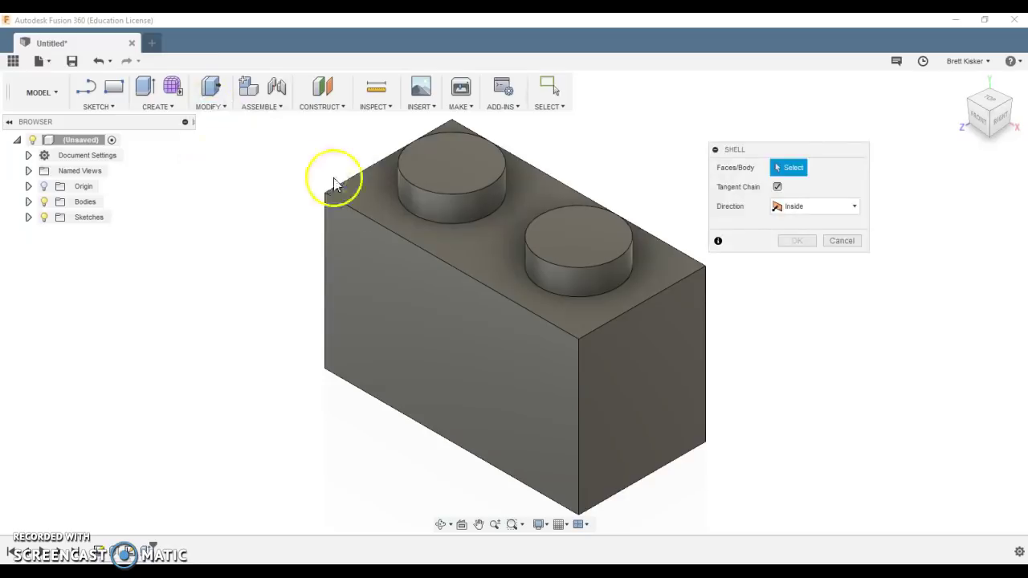
{"action": "left_click", "coordinate": [993, 144]}
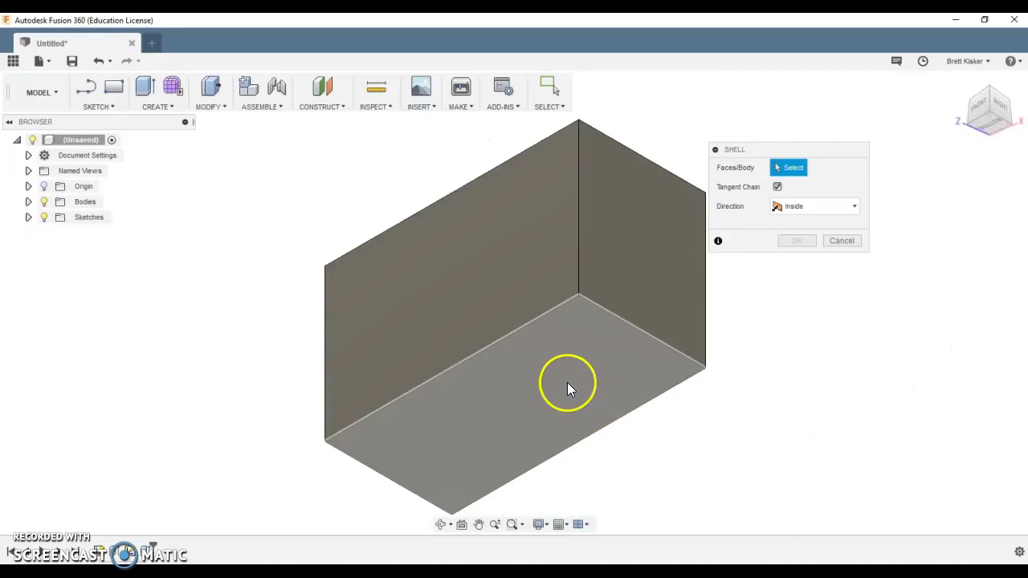
{"action": "left_click", "coordinate": [567, 383]}
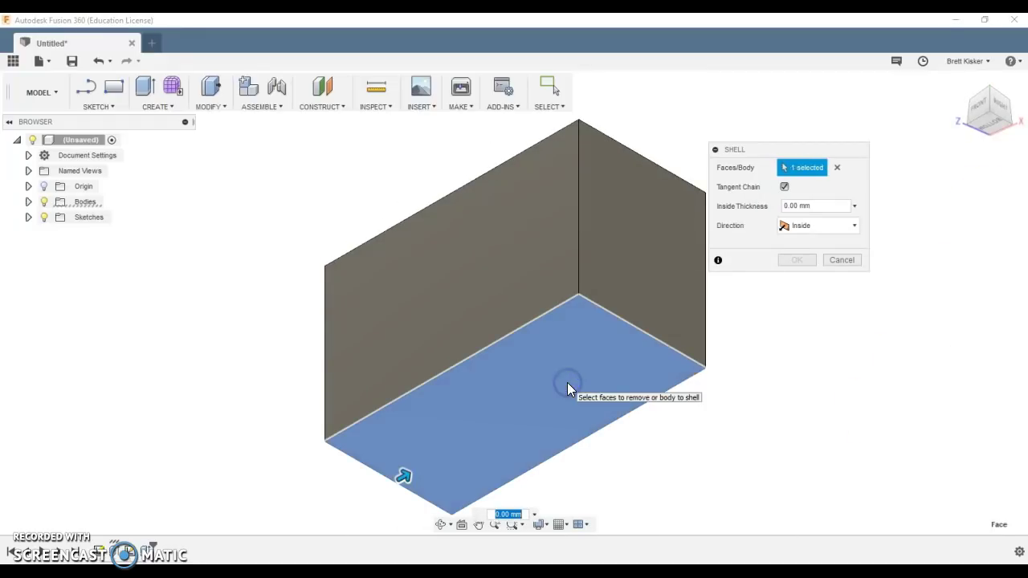
{"action": "left_click_drag", "start_coordinate": [835, 206], "coordinate": [757, 204]}
{"action": "type", "text": "lego"}
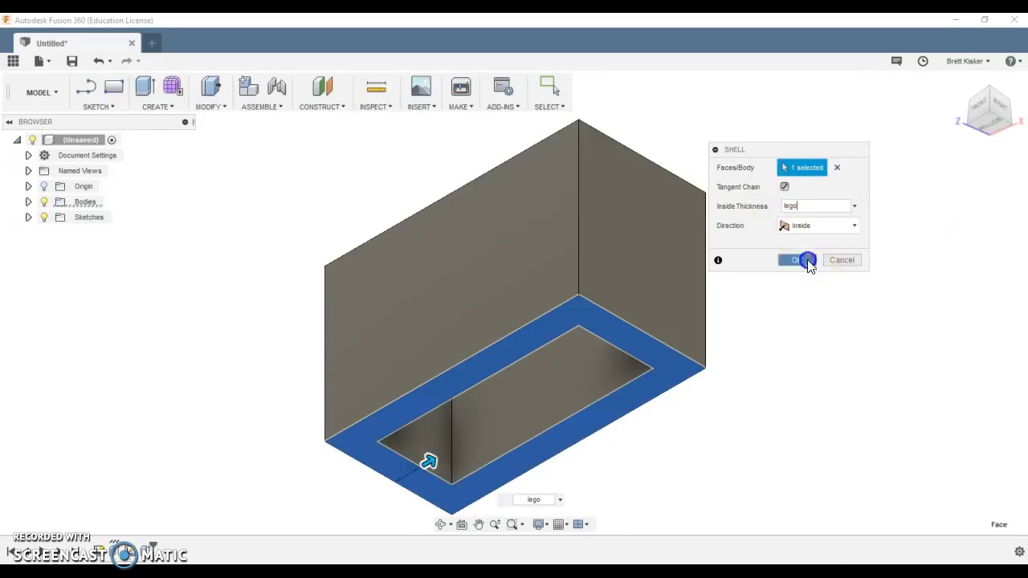
{"action": "left_click", "coordinate": [802, 261]}
{"action": "middle_click_drag", "start_coordinate": [777, 336], "coordinate": [773, 399], "text": "shift"}
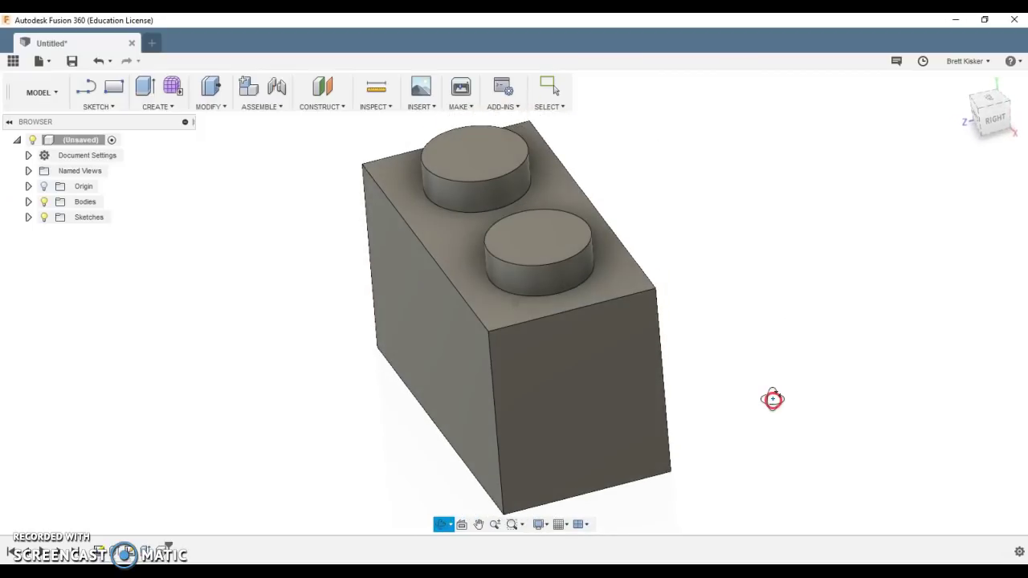
{"action": "left_click", "coordinate": [959, 83]}
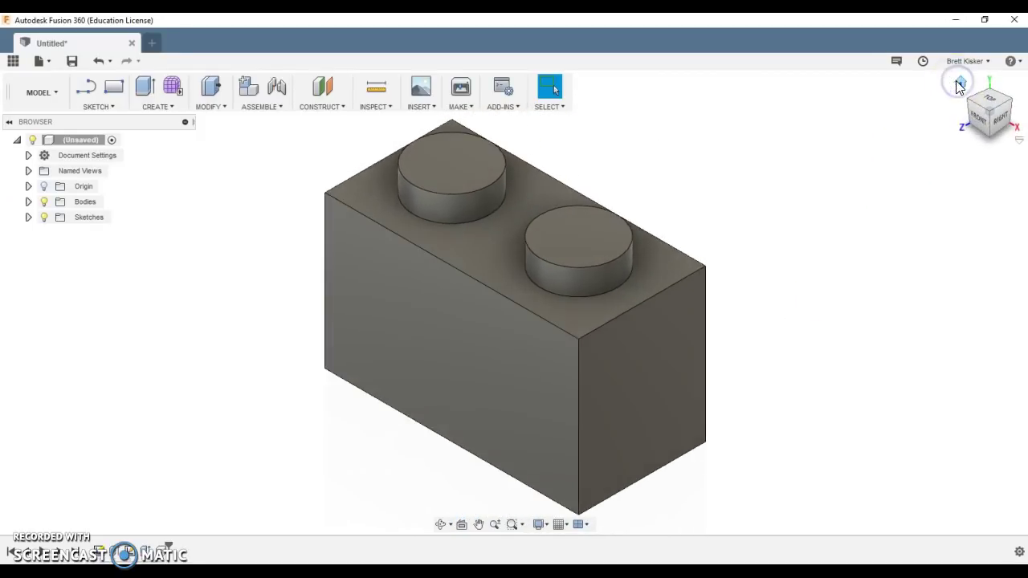
Step: Create a new sketch on the top face of the left stud
{"action": "scroll", "coordinate": [752, 214], "scroll_direction": "down", "scroll_amount": 1}
{"action": "middle_click_drag", "start_coordinate": [745, 218], "coordinate": [699, 254]}
{"action": "scroll", "coordinate": [711, 258], "scroll_direction": "down", "scroll_amount": 1}
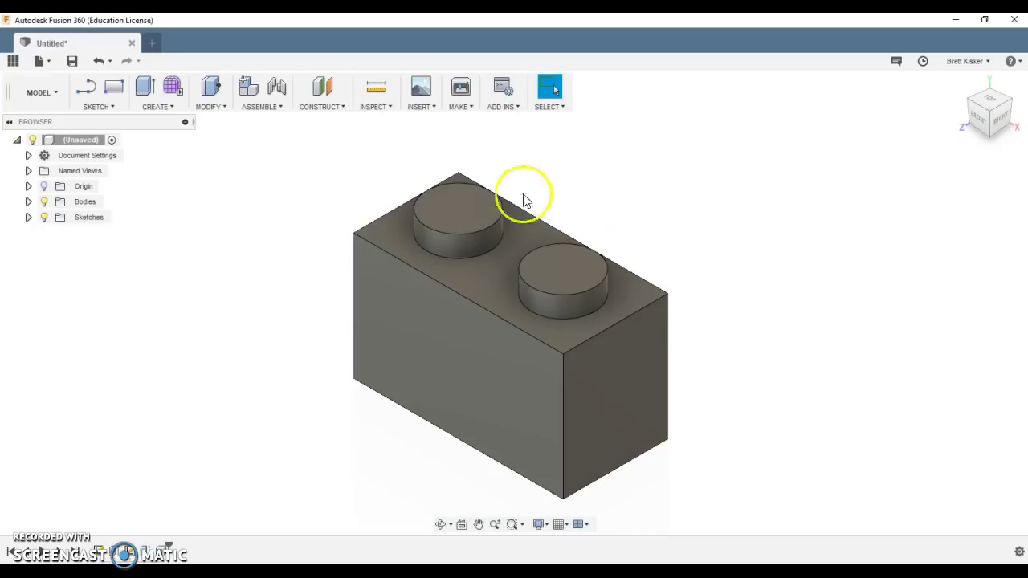
{"action": "left_click", "coordinate": [457, 212]}
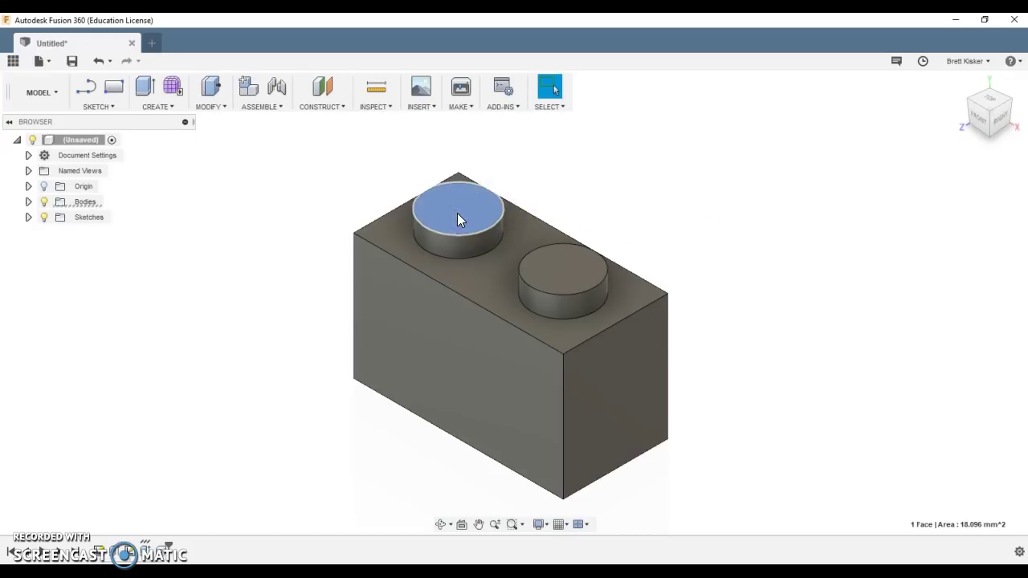
{"action": "right_click", "coordinate": [456, 213]}
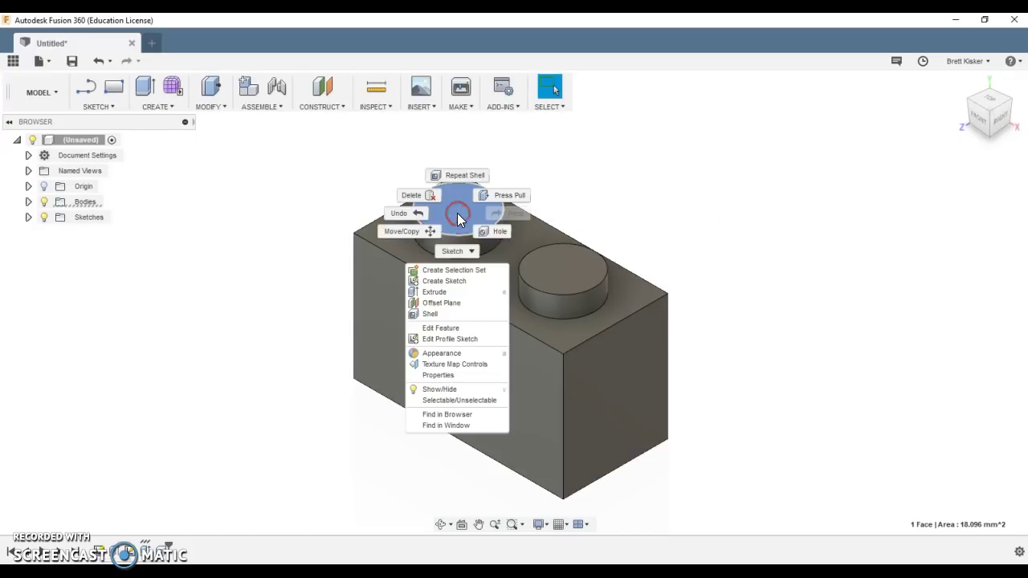
{"action": "left_click", "coordinate": [446, 282]}
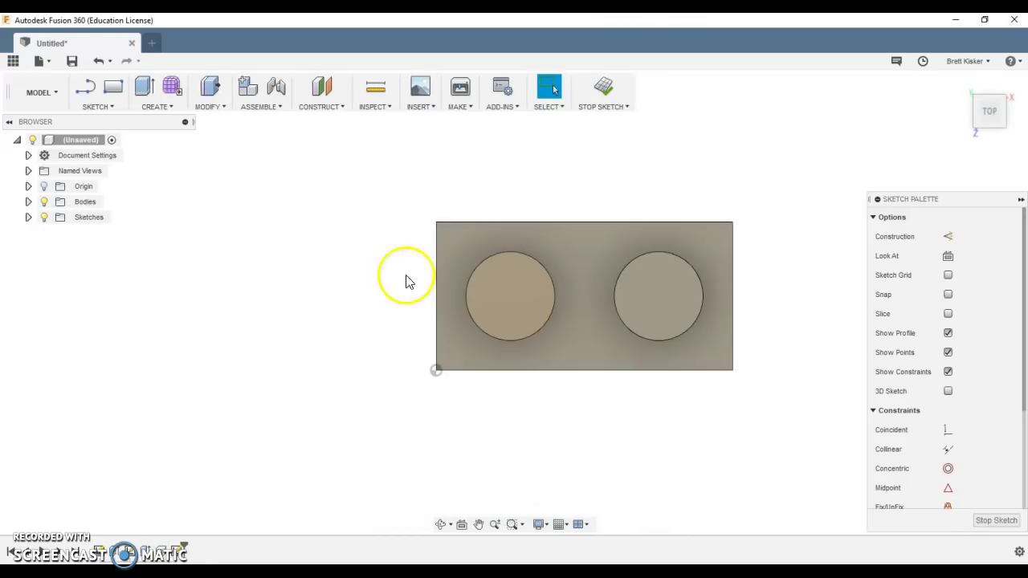
Step: Add the sketch text "LEGO" beside the brick, 10 mm high and rotated to a 90-degree angle
{"action": "left_click", "coordinate": [97, 106]}
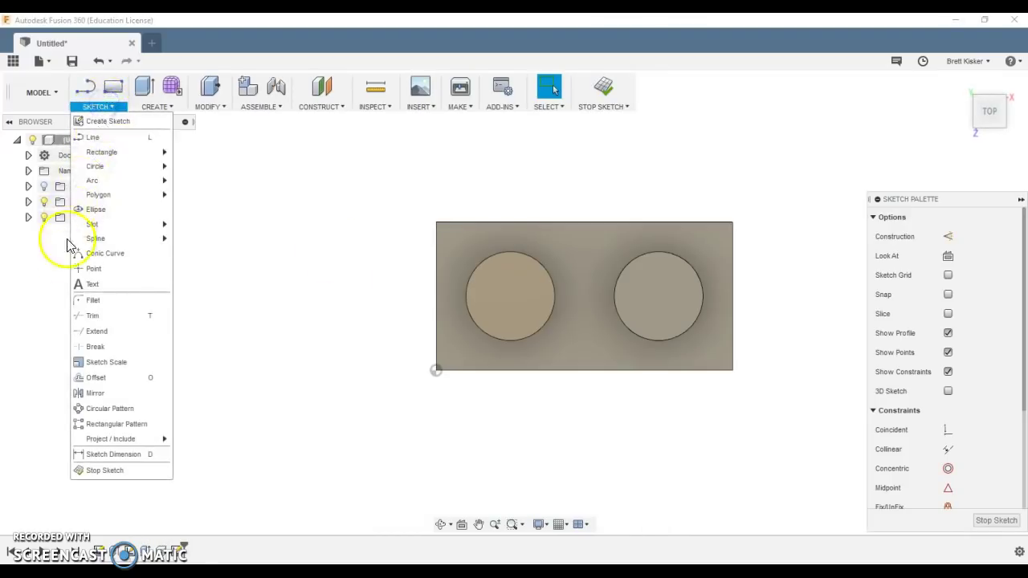
{"action": "left_click", "coordinate": [92, 285]}
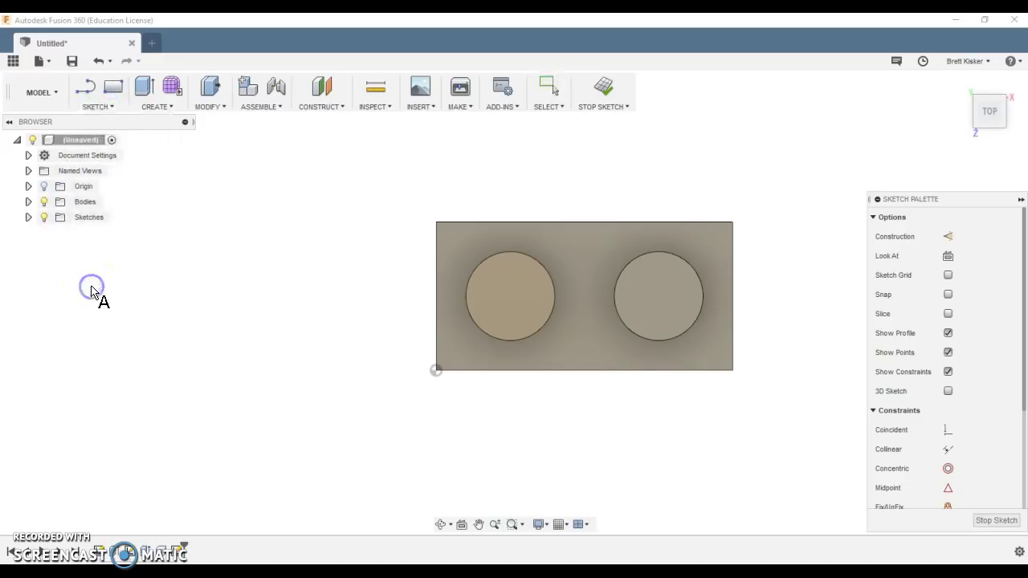
{"action": "left_click", "coordinate": [243, 290]}
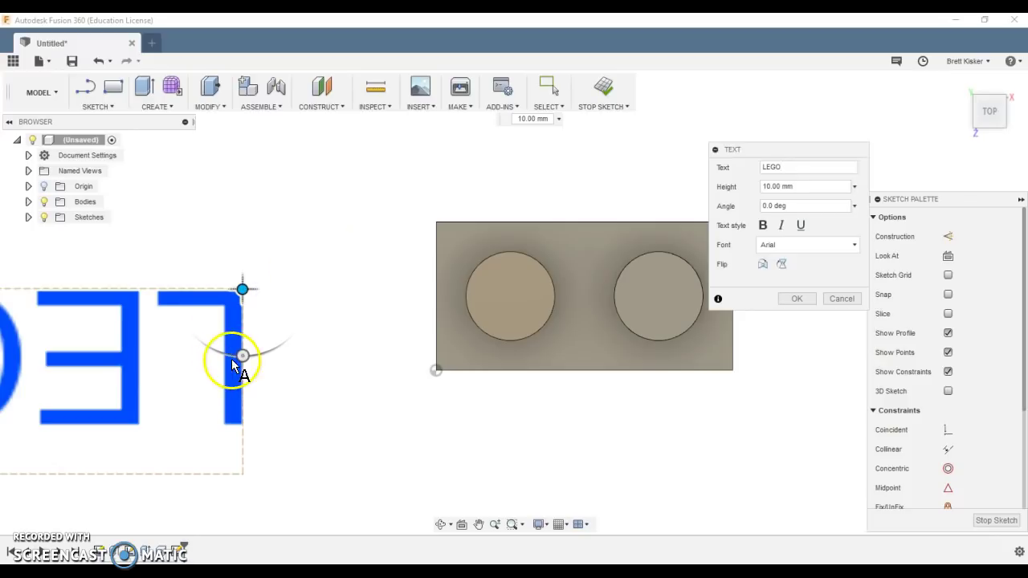
{"action": "left_click_drag", "start_coordinate": [231, 359], "coordinate": [308, 297]}
{"action": "left_click", "coordinate": [424, 320]}
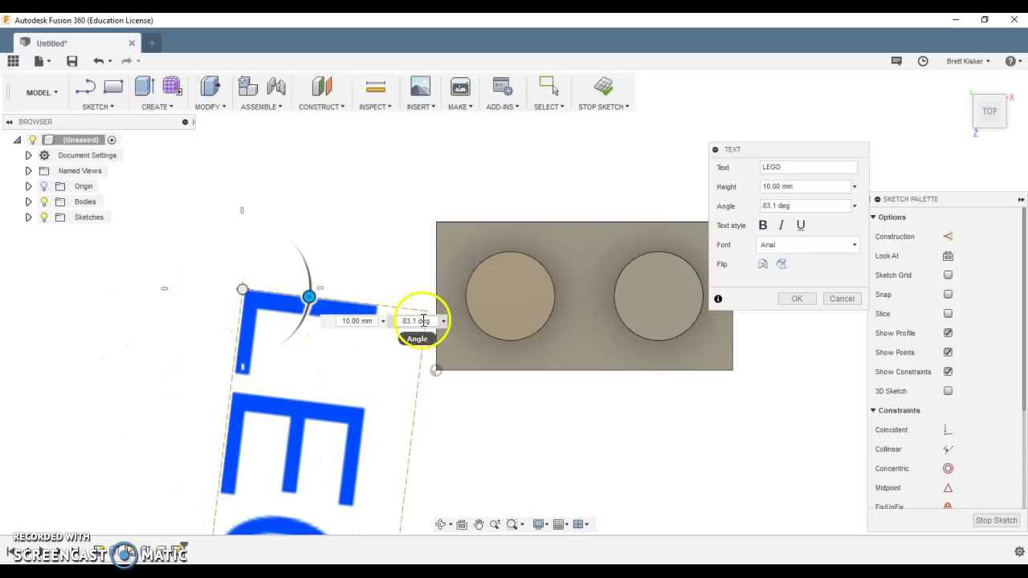
{"action": "double_click", "coordinate": [430, 320]}
{"action": "type", "text": "90"}
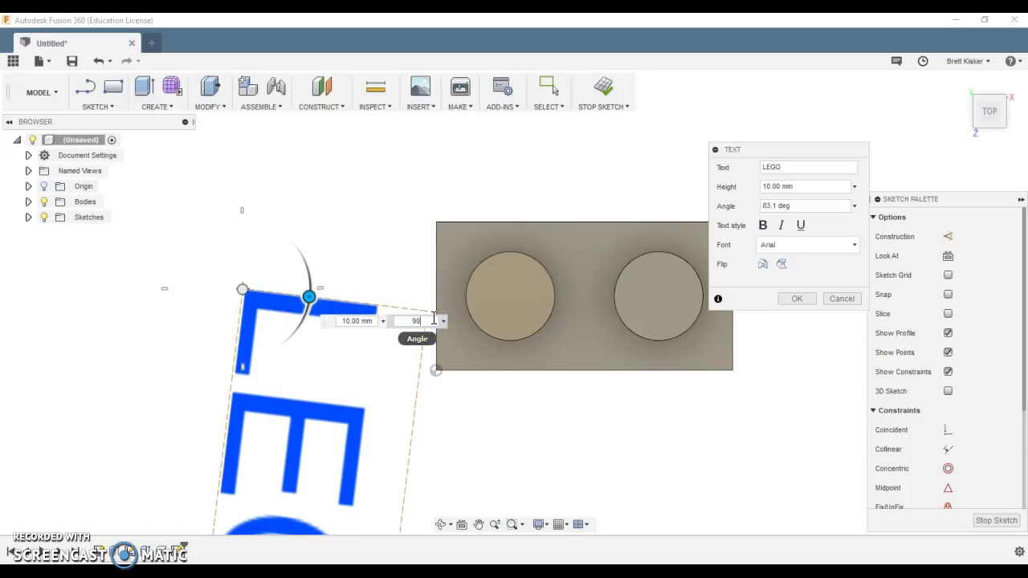
Step: Set the LEGO text's font to Bauhaus 93 and finish creating the text
{"action": "left_click", "coordinate": [783, 245]}
{"action": "scroll", "coordinate": [784, 337], "scroll_direction": "down", "scroll_amount": 5}
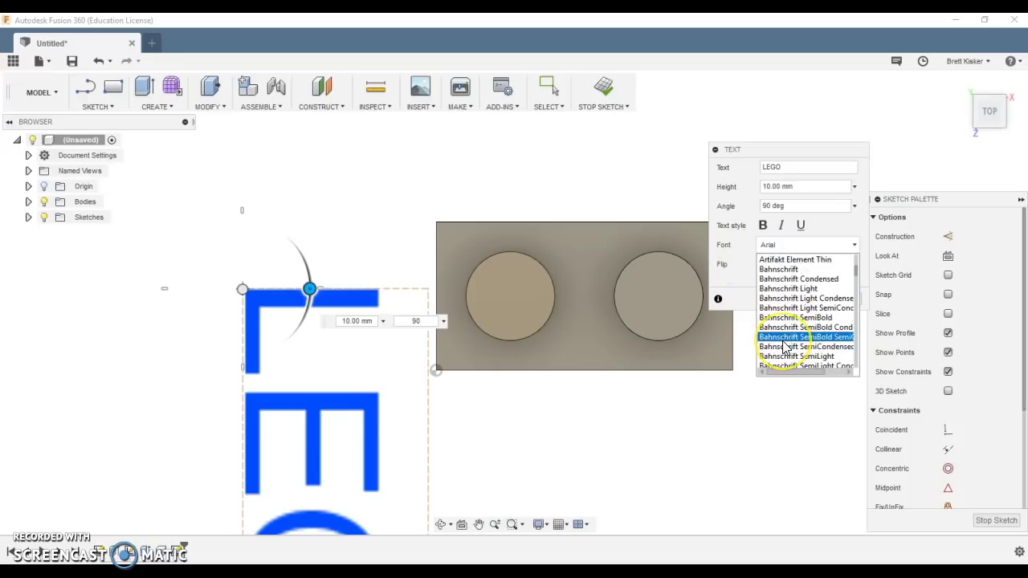
{"action": "scroll", "coordinate": [784, 337], "scroll_direction": "down", "scroll_amount": 3}
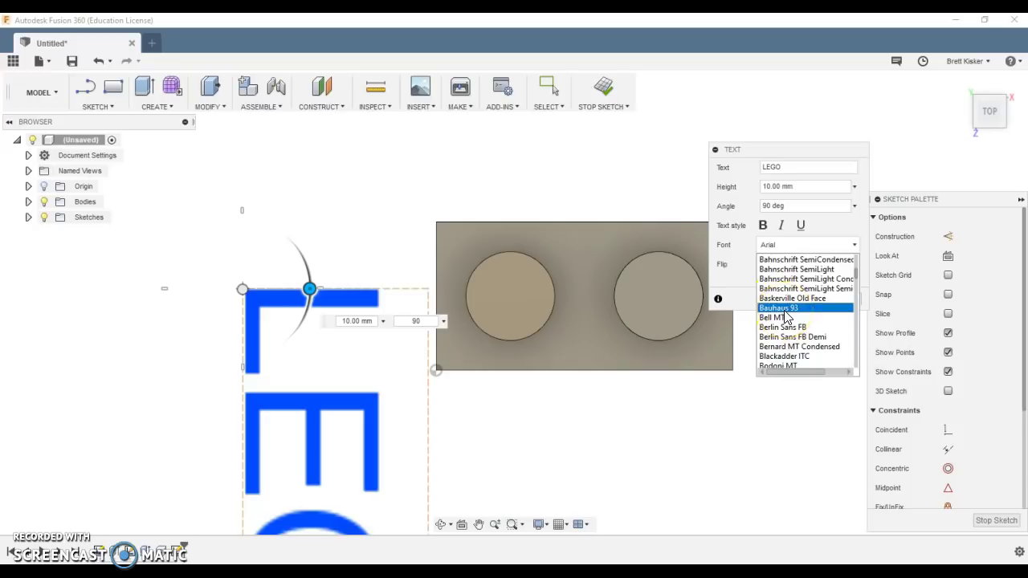
{"action": "left_click", "coordinate": [779, 309]}
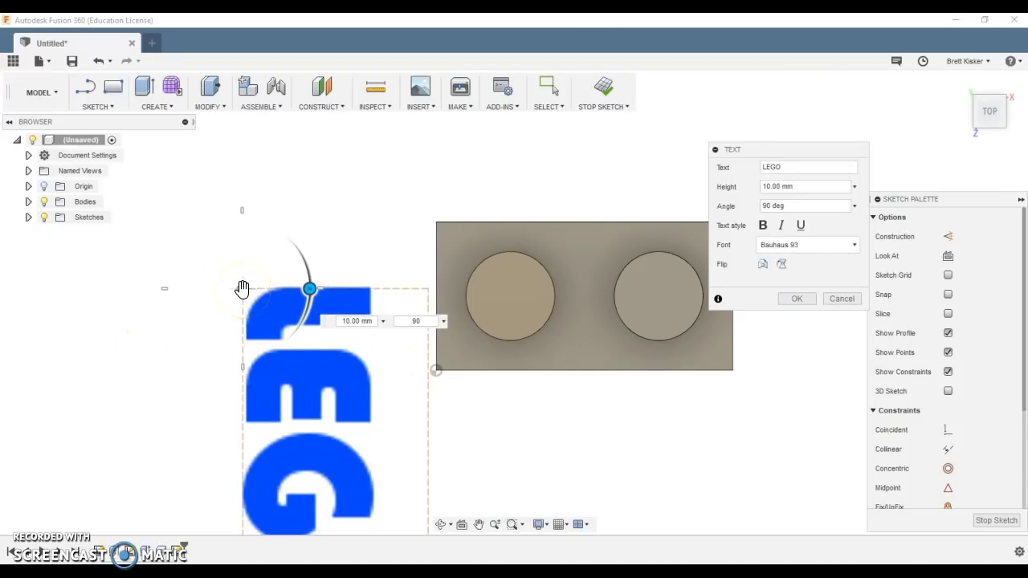
{"action": "left_click", "coordinate": [793, 300]}
Step: Shrink the LEGO text and move it onto the brick's left stud
{"action": "scroll", "coordinate": [477, 415], "scroll_direction": "down", "scroll_amount": 3}
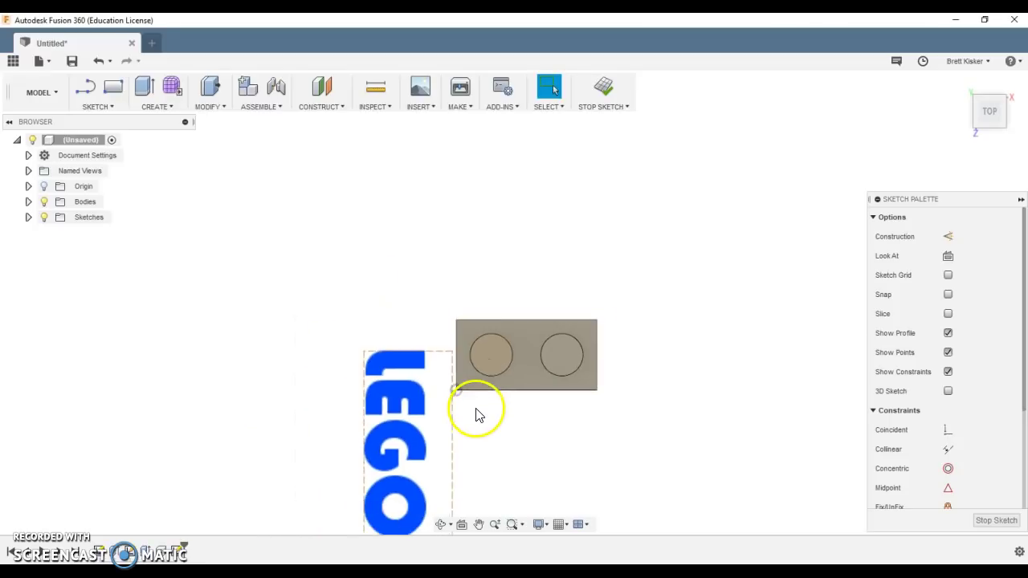
{"action": "middle_click_drag", "start_coordinate": [477, 415], "coordinate": [470, 351]}
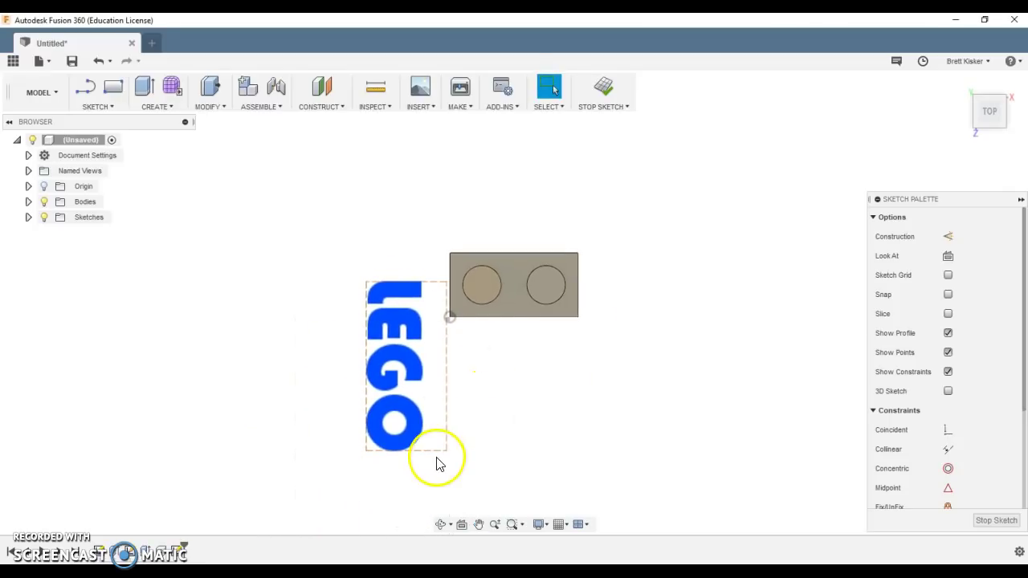
{"action": "left_click_drag", "start_coordinate": [446, 457], "coordinate": [484, 282]}
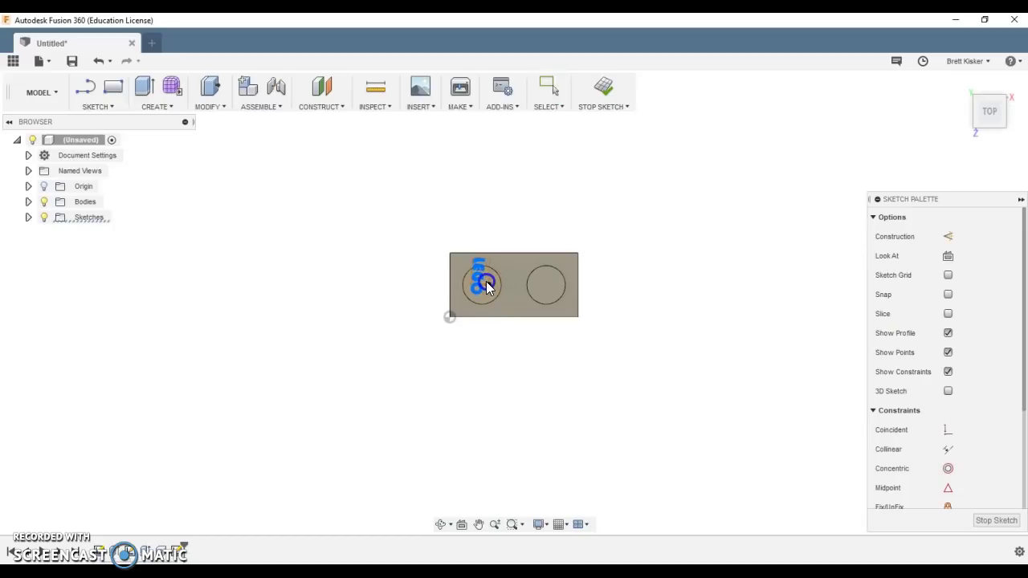
Step: Try to fine-tune the size and position of the LEGO text on the left stud using its frame corner
{"action": "left_click", "coordinate": [486, 281]}
{"action": "scroll", "coordinate": [482, 283], "scroll_direction": "up", "scroll_amount": 6}
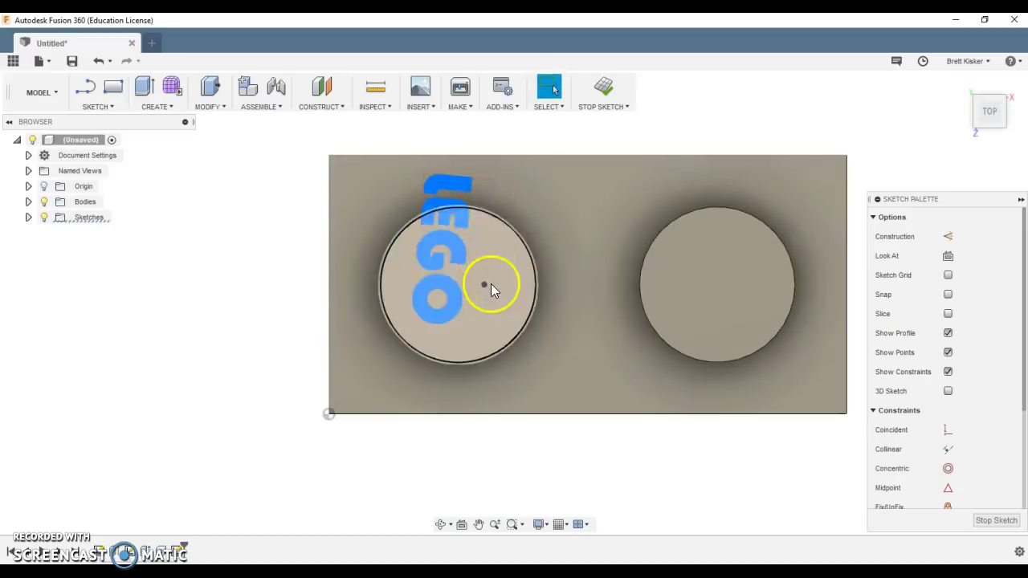
{"action": "left_click_drag", "start_coordinate": [489, 249], "coordinate": [487, 281]}
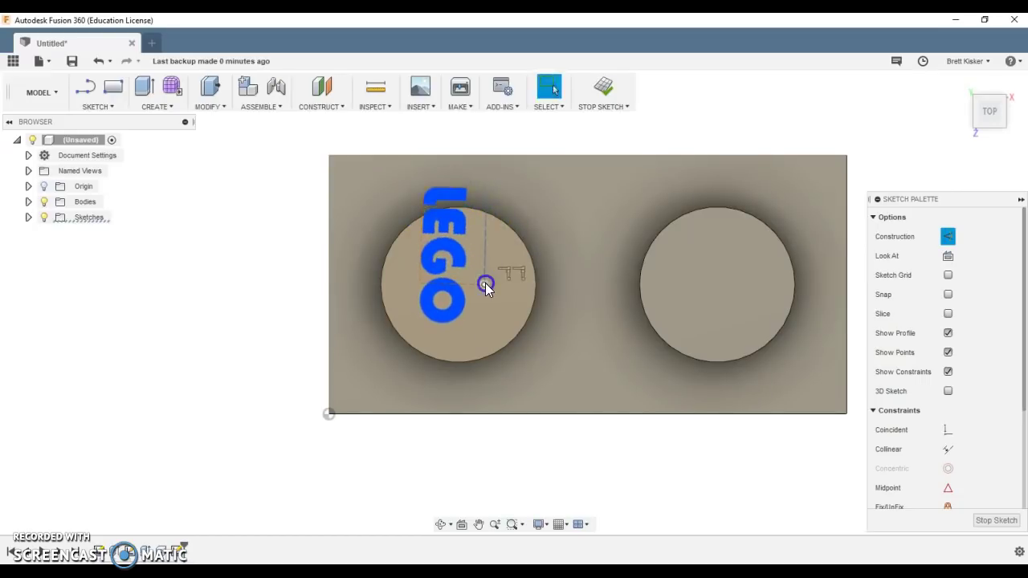
{"action": "left_click", "coordinate": [497, 307]}
{"action": "left_click", "coordinate": [497, 302]}
{"action": "left_click_drag", "start_coordinate": [507, 270], "coordinate": [508, 270]}
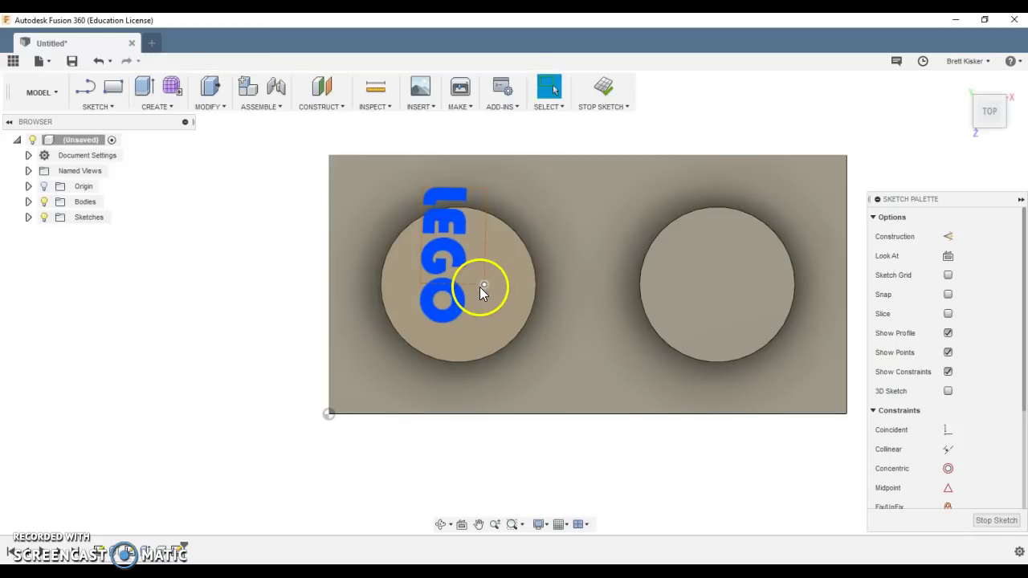
{"action": "left_click_drag", "start_coordinate": [486, 296], "coordinate": [493, 311]}
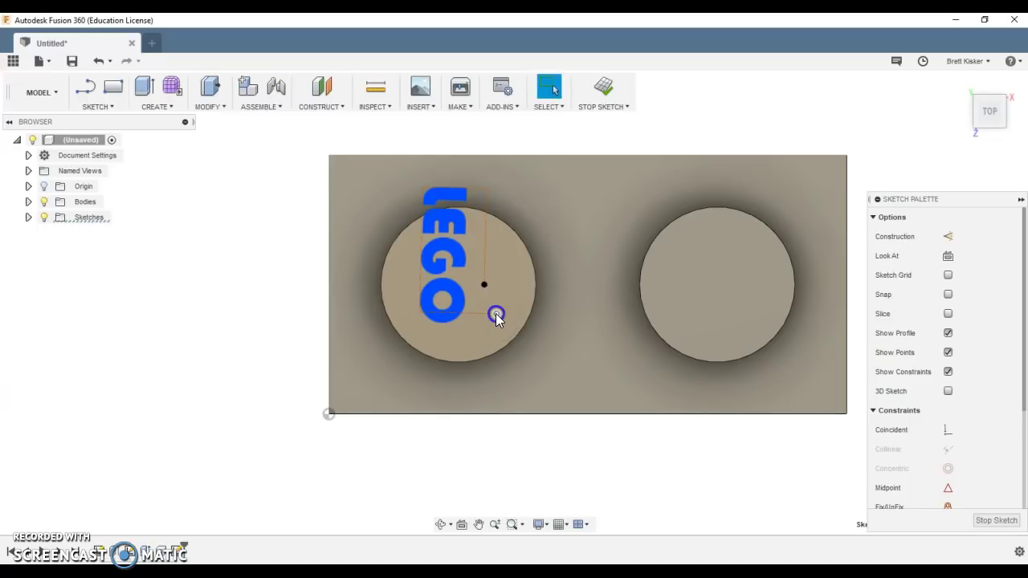
{"action": "left_click", "coordinate": [490, 322]}
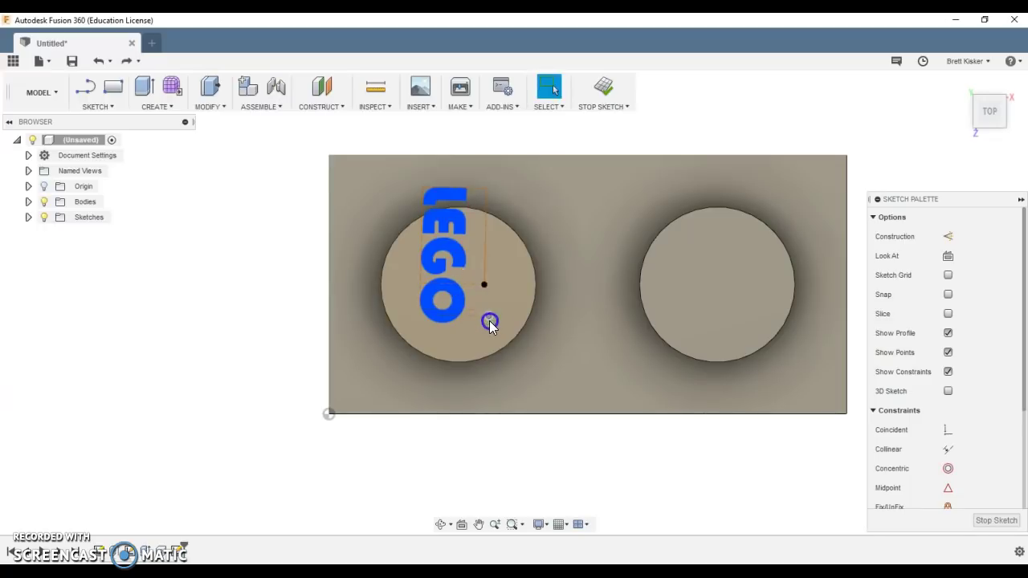
{"action": "left_click", "coordinate": [484, 287]}
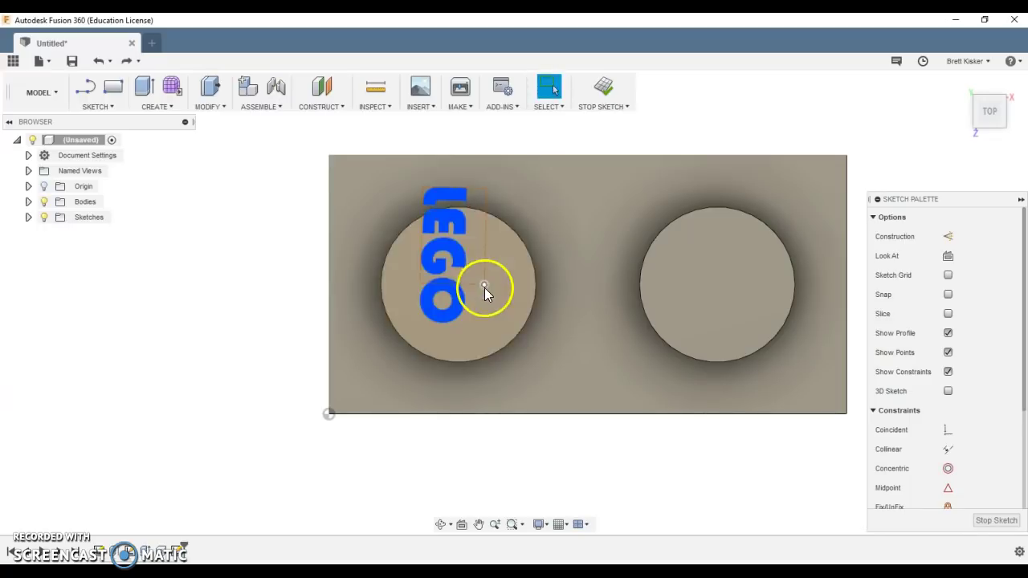
{"action": "left_click", "coordinate": [481, 334]}
Step: Undo the last resizing changes to the LEGO text
{"action": "key", "text": "ctrl+z"}
{"action": "key", "text": "ctrl+z"}
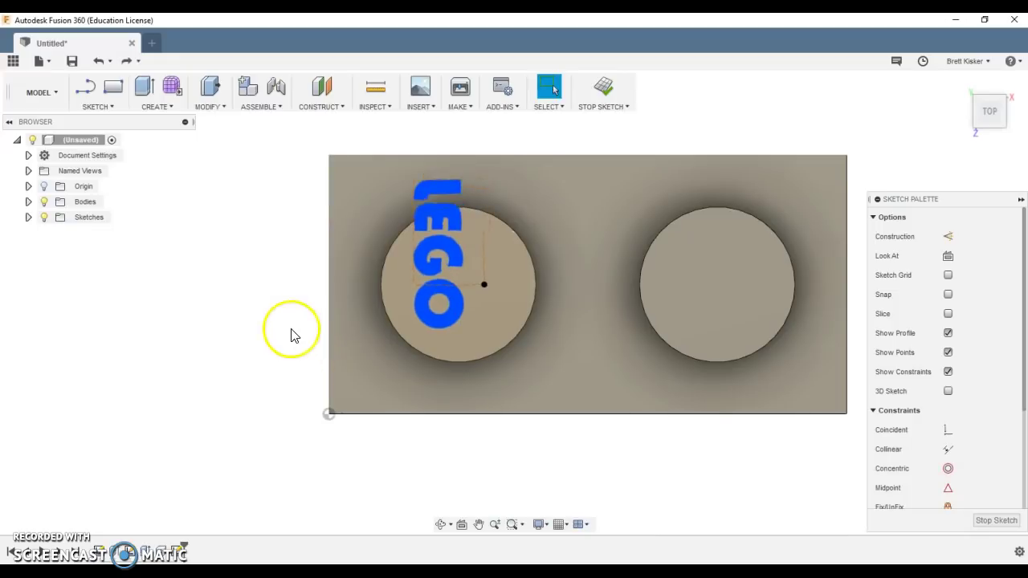
{"action": "key", "text": "ctrl+z"}
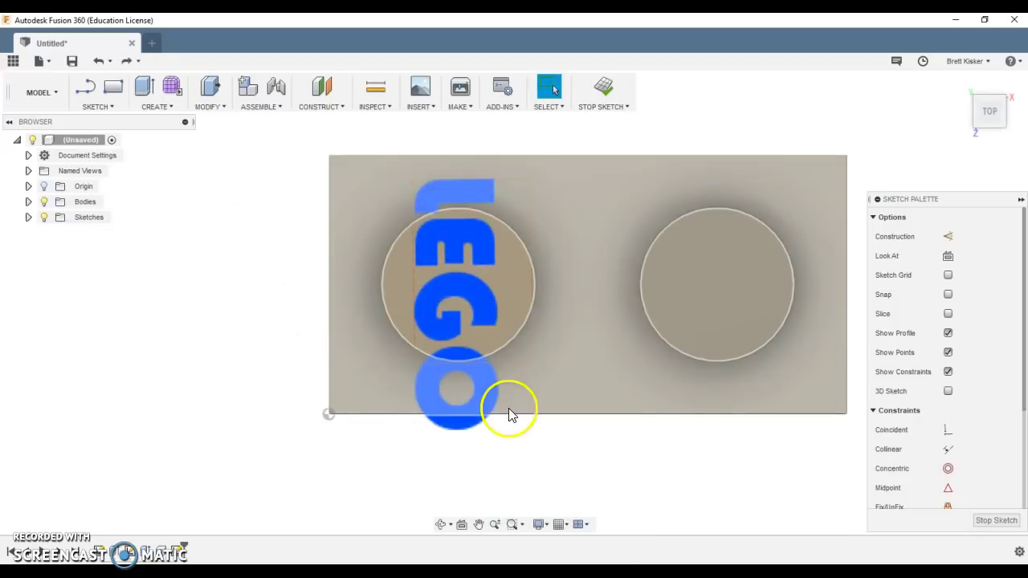
Step: Resize the LEGO text to fit inside the left stud's circle and centre it on the stud
{"action": "left_click_drag", "start_coordinate": [533, 362], "coordinate": [481, 275]}
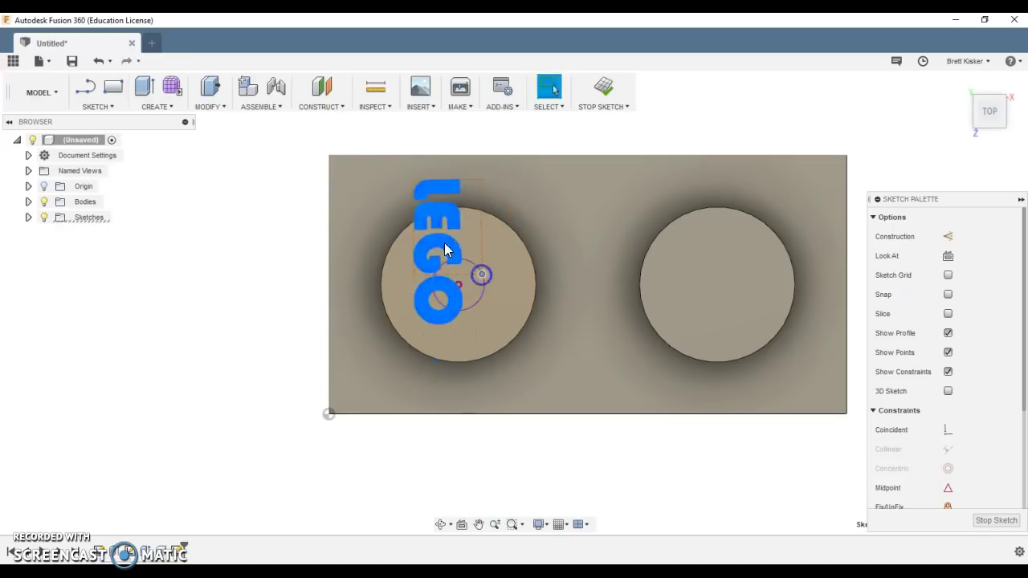
{"action": "left_click", "coordinate": [450, 250]}
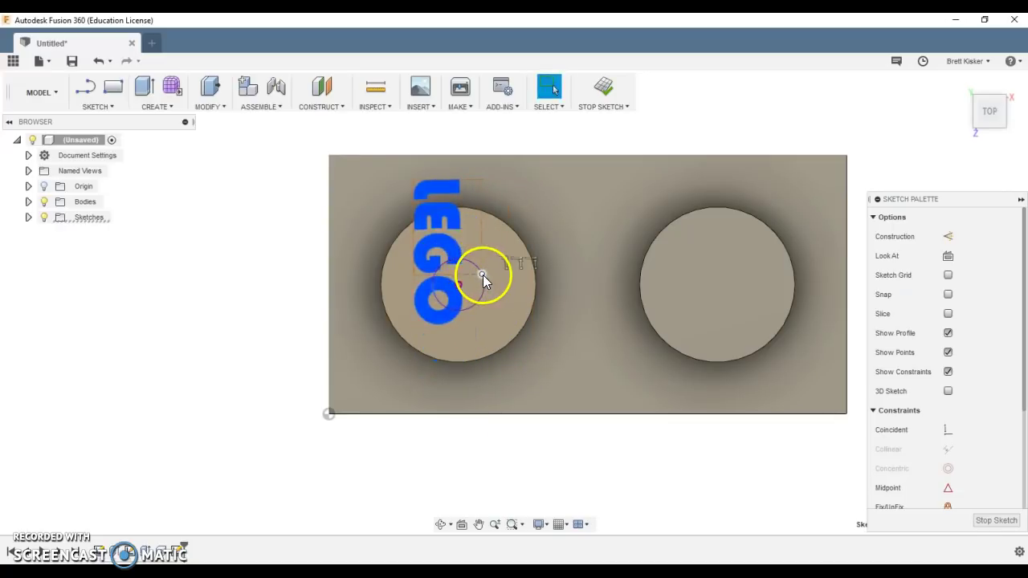
{"action": "mouse_move", "coordinate": [483, 275]}
{"action": "left_mouse_down"}
{"action": "mouse_move", "coordinate": [493, 305]}
{"action": "mouse_move", "coordinate": [455, 323]}
{"action": "mouse_move", "coordinate": [422, 277]}
{"action": "mouse_move", "coordinate": [478, 350]}
{"action": "mouse_move", "coordinate": [533, 362]}
{"action": "mouse_move", "coordinate": [507, 322]}
{"action": "left_mouse_up"}
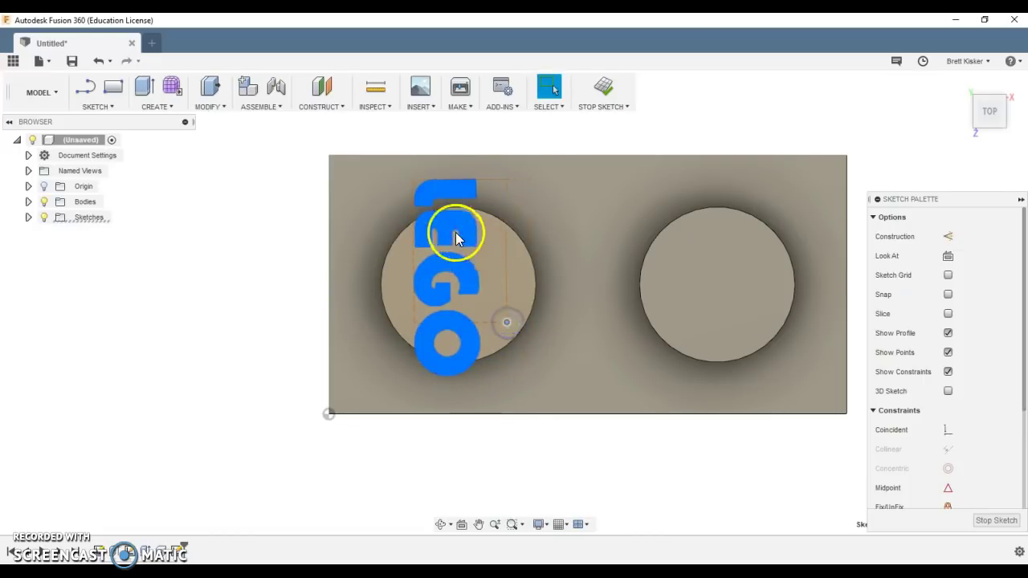
{"action": "left_click_drag", "start_coordinate": [455, 232], "coordinate": [465, 266]}
{"action": "left_click_drag", "start_coordinate": [515, 355], "coordinate": [488, 310]}
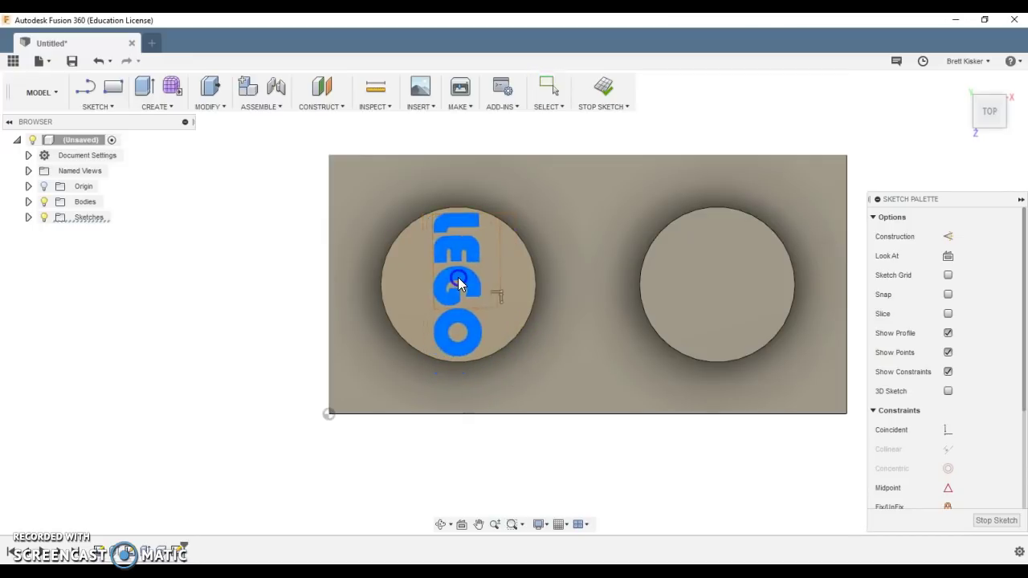
{"action": "left_click_drag", "start_coordinate": [459, 278], "coordinate": [457, 278]}
{"action": "left_click", "coordinate": [250, 297]}
{"action": "left_click", "coordinate": [424, 319]}
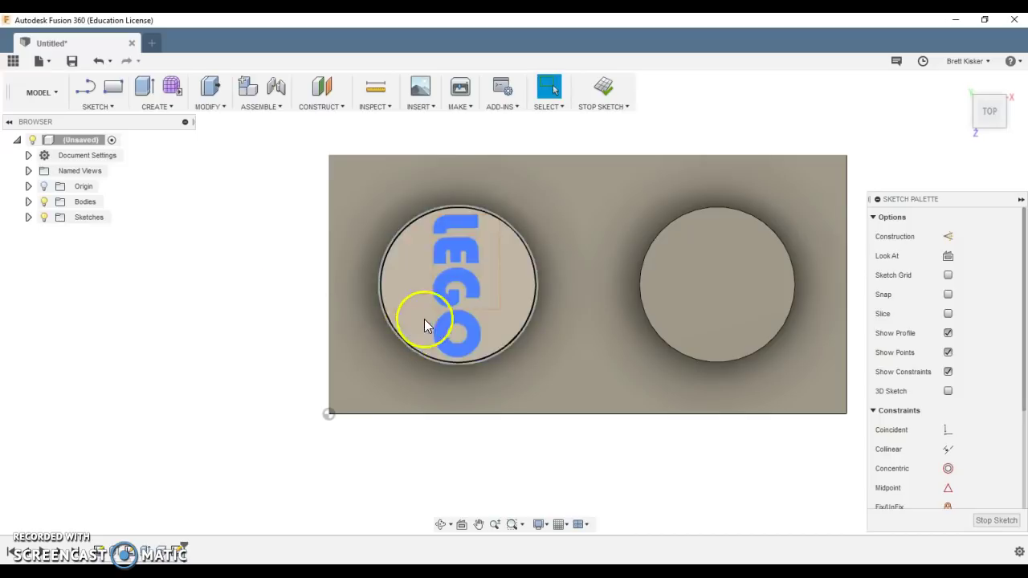
{"action": "mouse_move", "coordinate": [424, 318]}
{"action": "left_mouse_down"}
{"action": "mouse_move", "coordinate": [452, 293]}
{"action": "mouse_move", "coordinate": [501, 310]}
{"action": "mouse_move", "coordinate": [467, 291]}
{"action": "mouse_move", "coordinate": [494, 313]}
{"action": "left_mouse_up"}
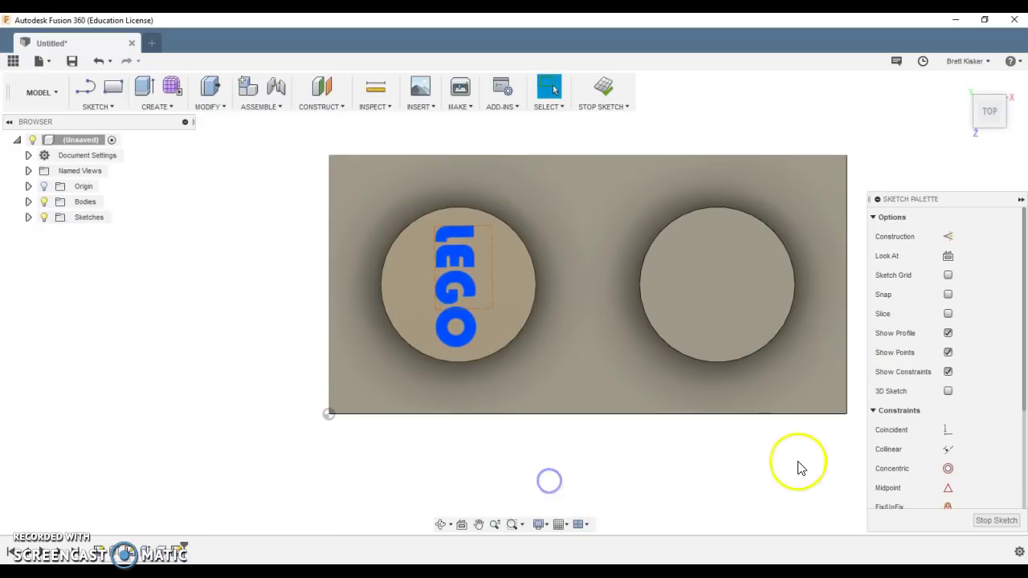
Step: Finish the sketch and extrude the LEGO text 0.1 mm upward from the left stud, joined to the brick
{"action": "left_click", "coordinate": [983, 522]}
{"action": "left_click", "coordinate": [960, 82]}
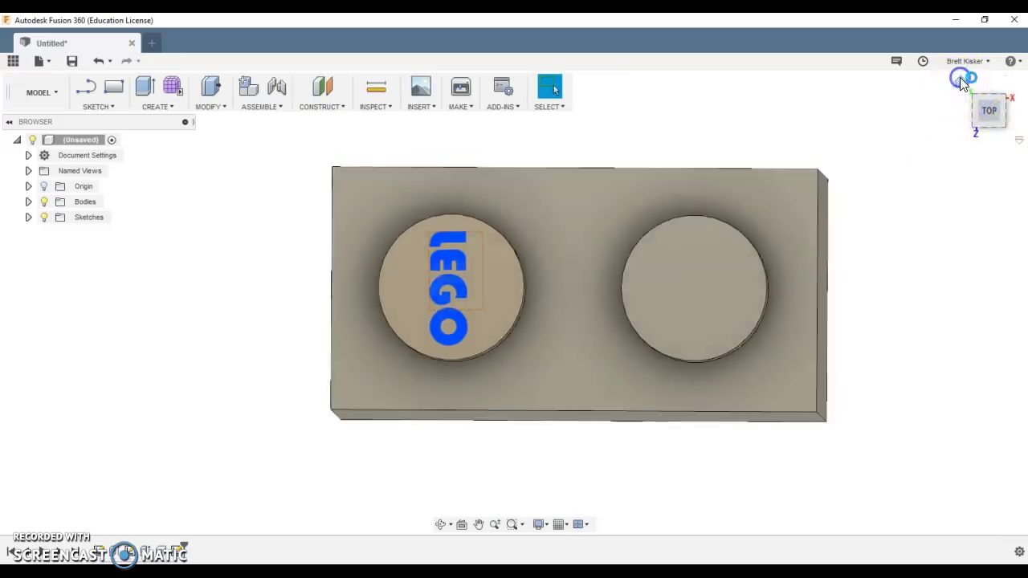
{"action": "key", "text": "e"}
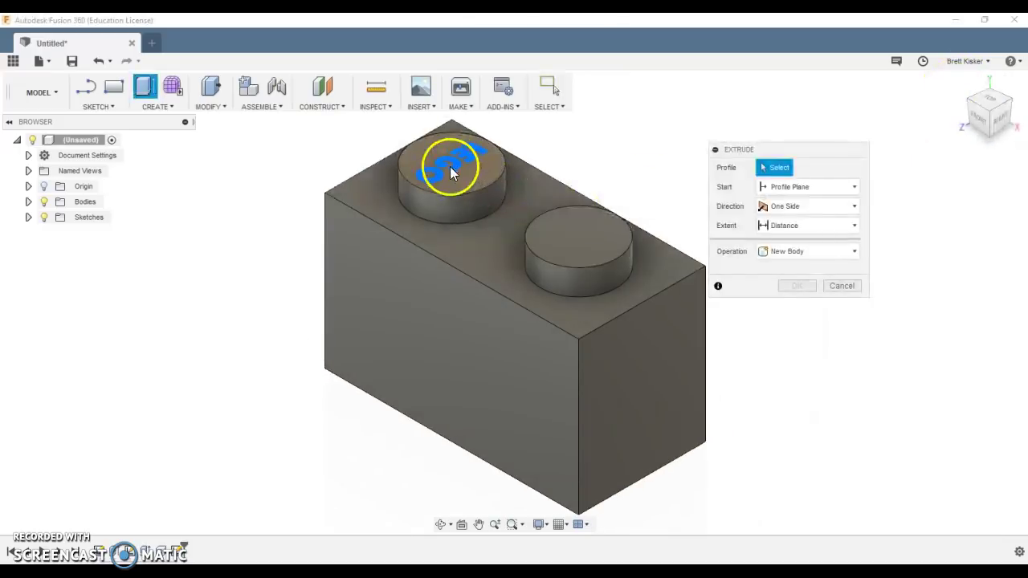
{"action": "left_click", "coordinate": [454, 163]}
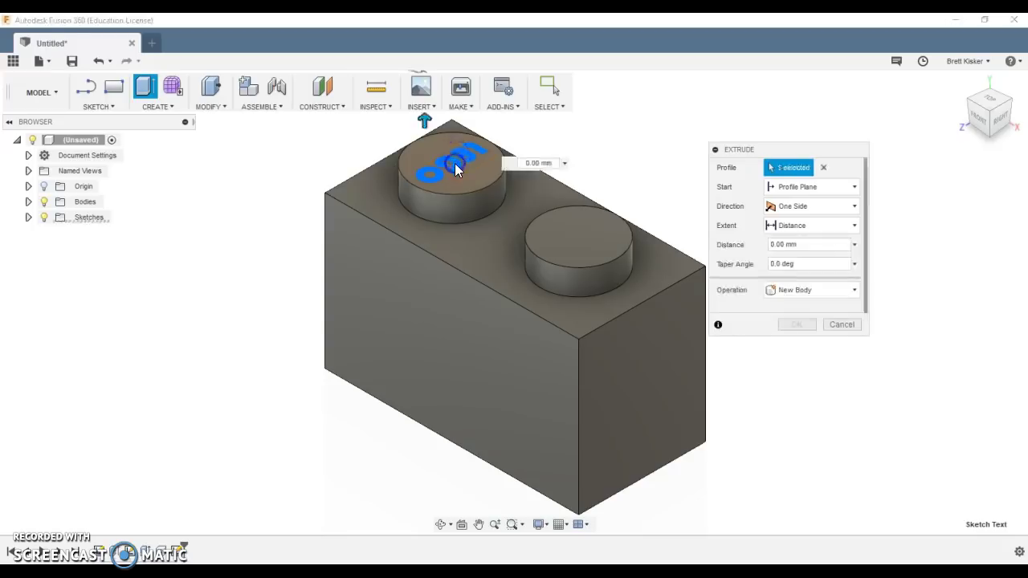
{"action": "left_click", "coordinate": [536, 158]}
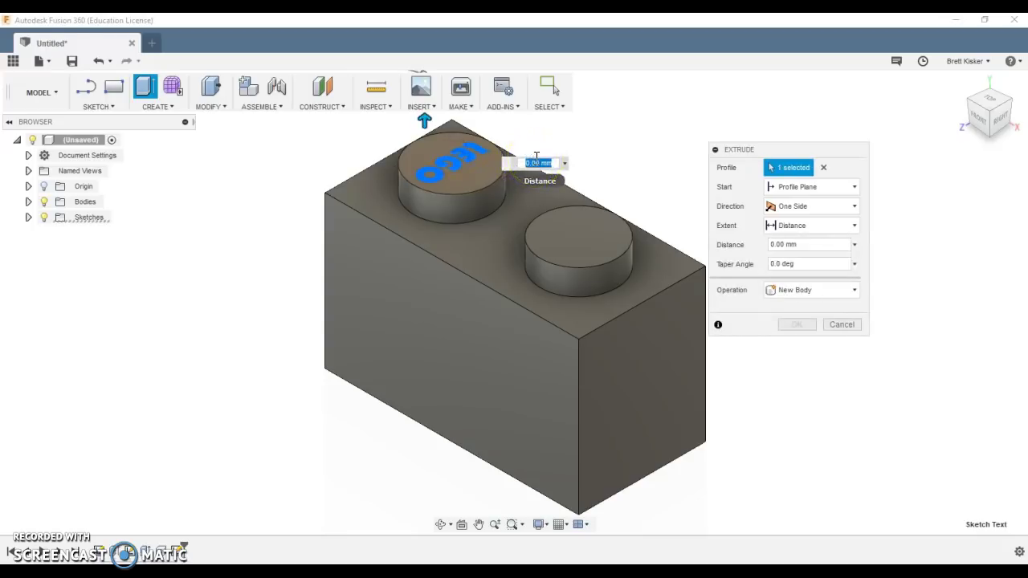
{"action": "type", "text": "0.1"}
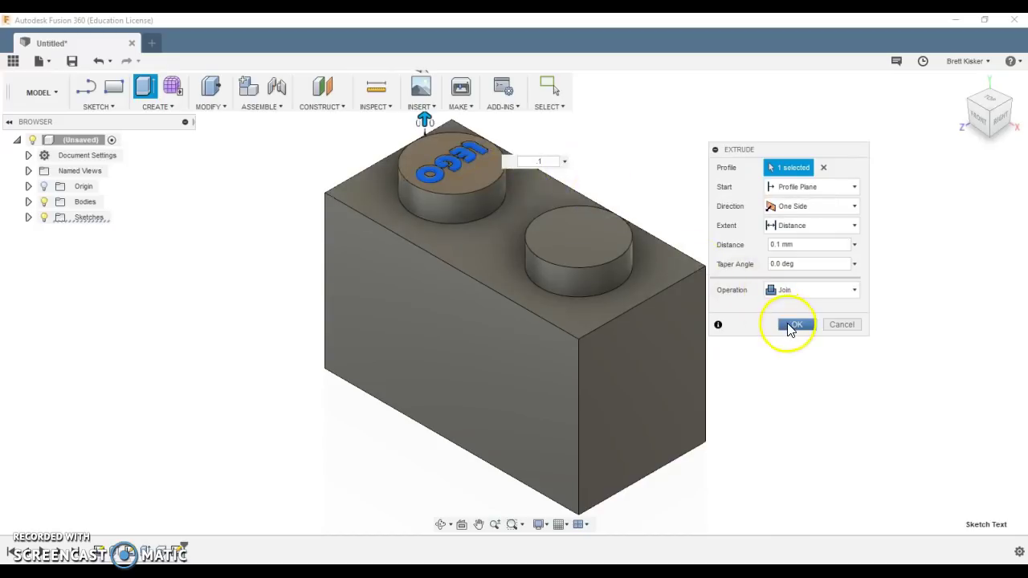
{"action": "left_click", "coordinate": [794, 324]}
{"action": "scroll", "coordinate": [451, 185], "scroll_direction": "up", "scroll_amount": 5}
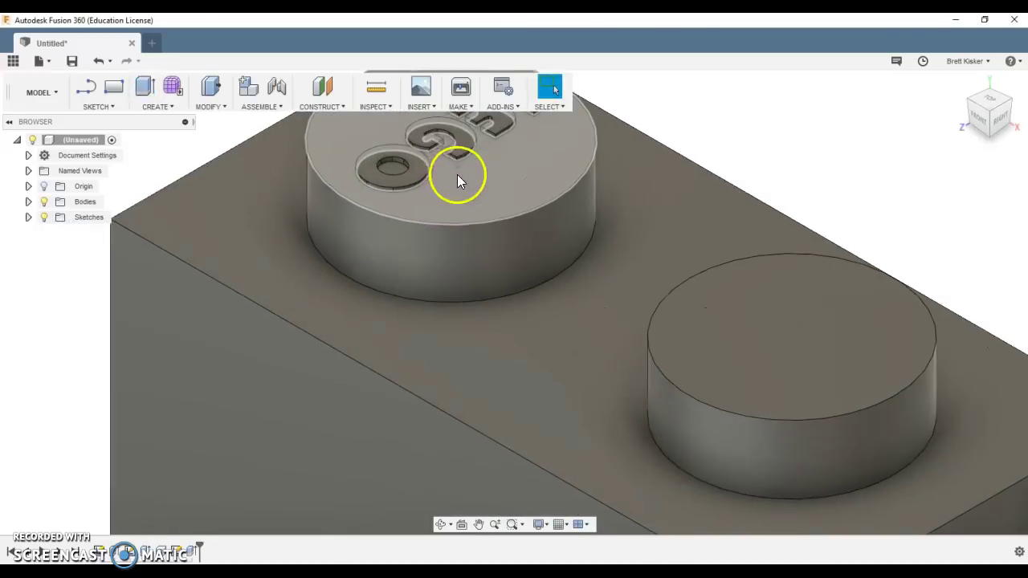
{"action": "scroll", "coordinate": [457, 174], "scroll_direction": "down", "scroll_amount": 5}
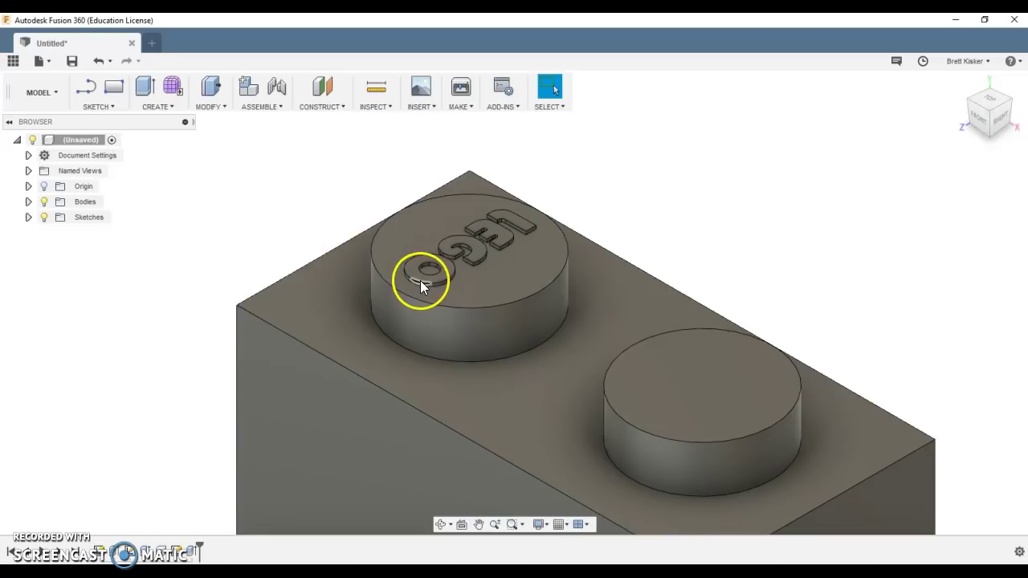
Step: Start a rectangular pattern of the raised LEGO text extrusion, using the brick's long top edge as its direction
{"action": "left_click", "coordinate": [658, 394]}
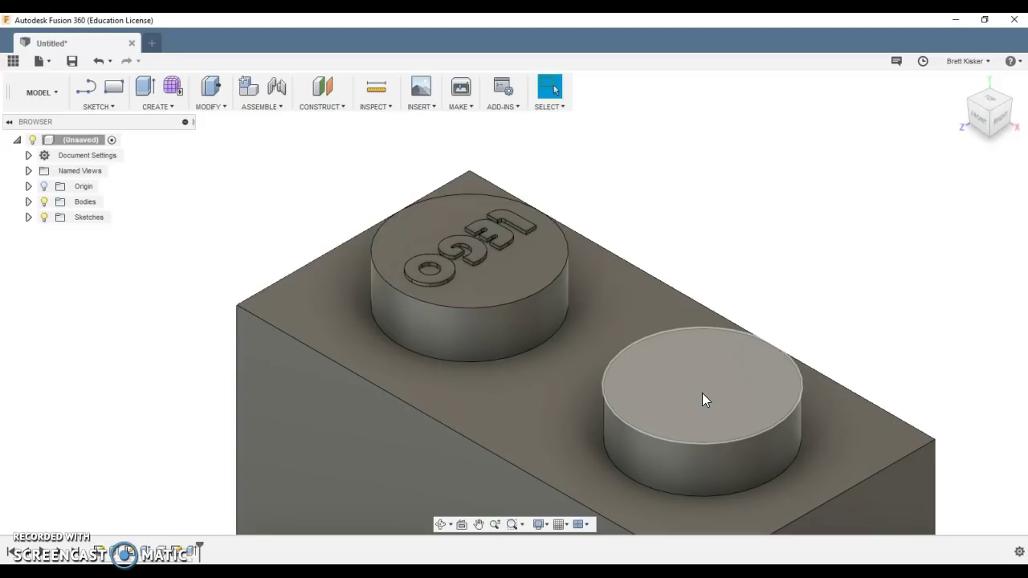
{"action": "left_click", "coordinate": [176, 103]}
{"action": "mouse_move", "coordinate": [184, 381]}
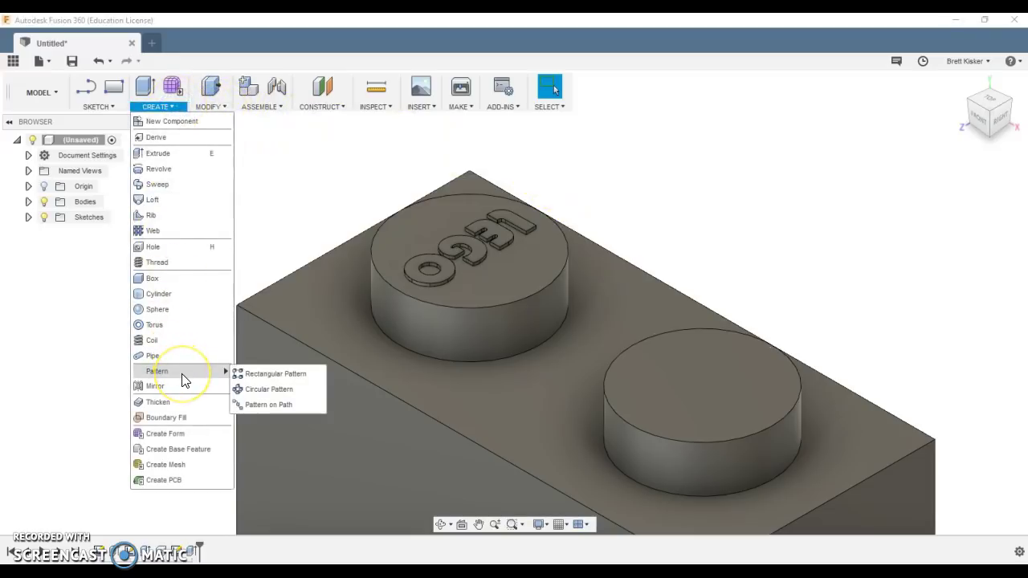
{"action": "left_click", "coordinate": [249, 374]}
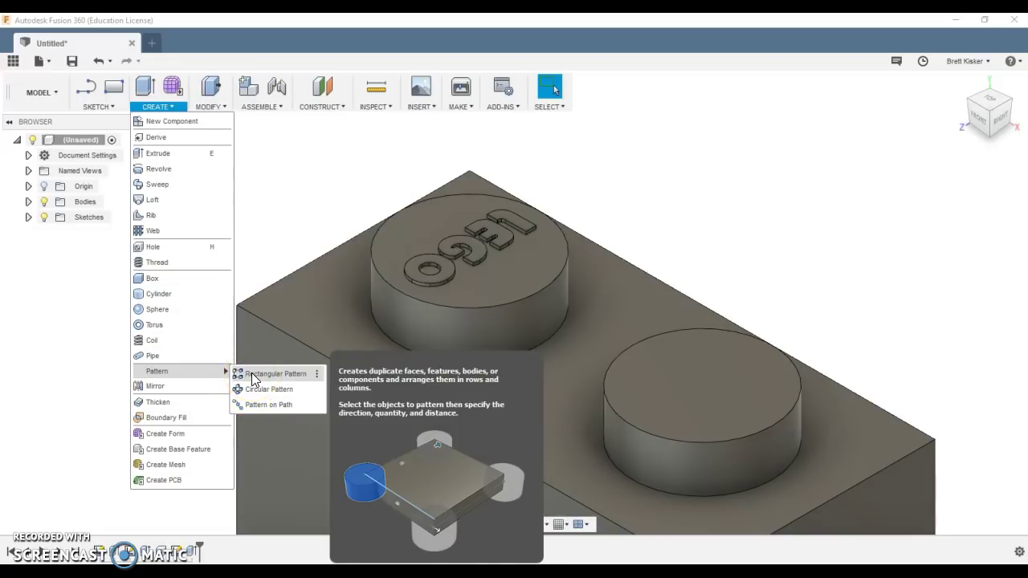
{"action": "left_click", "coordinate": [251, 373]}
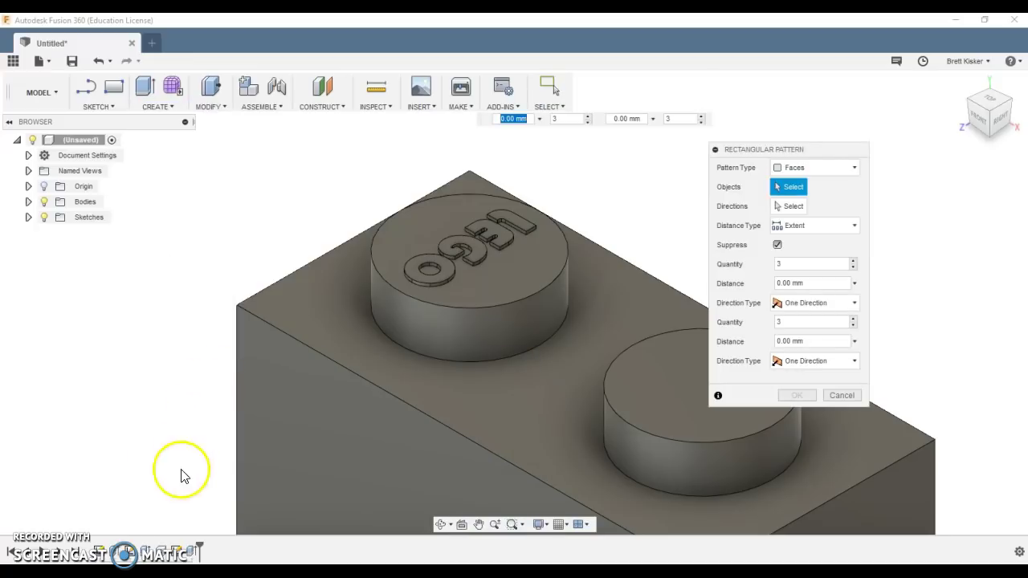
{"action": "left_click", "coordinate": [191, 554]}
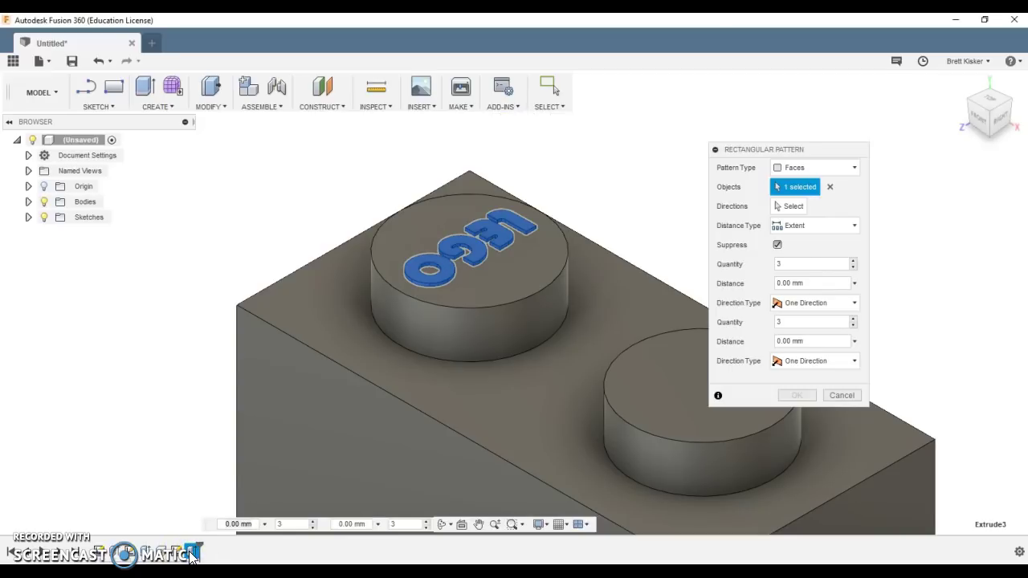
{"action": "left_click", "coordinate": [793, 207]}
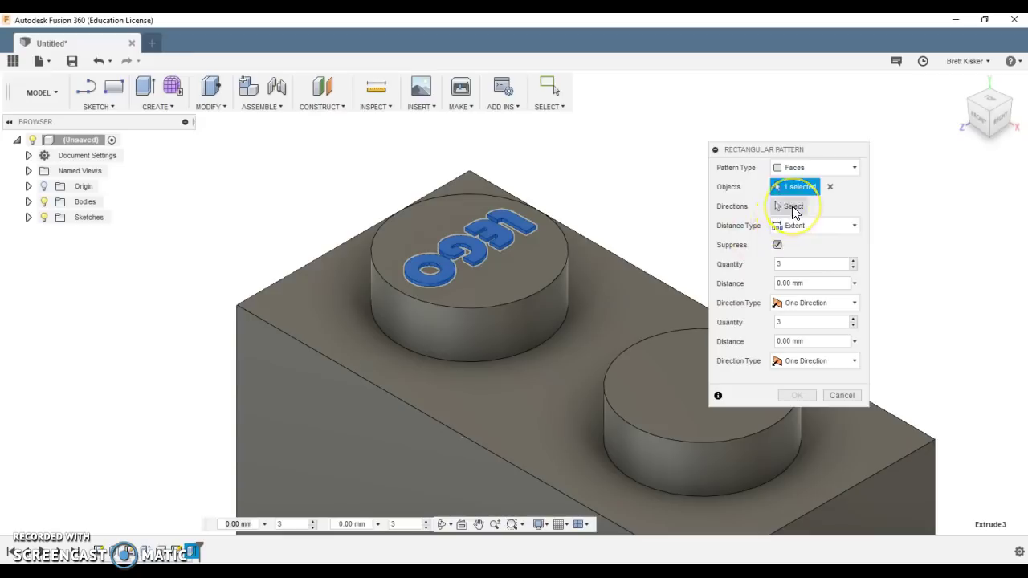
{"action": "left_click", "coordinate": [793, 207]}
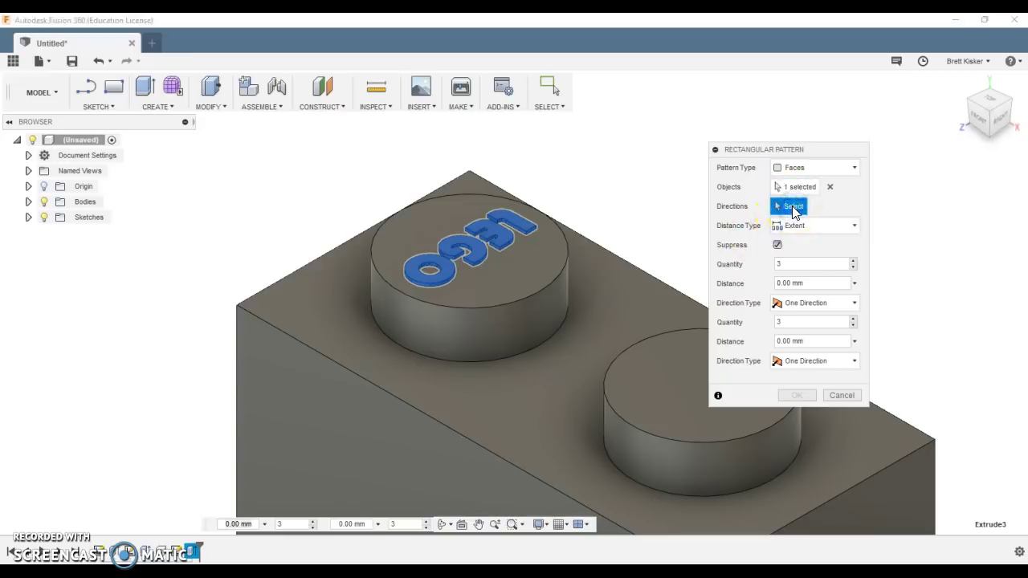
{"action": "left_click", "coordinate": [404, 410]}
Step: Extend the pattern about 8.4 mm from the left stud toward the right stud and set its quantity to 2
{"action": "left_click", "coordinate": [452, 259]}
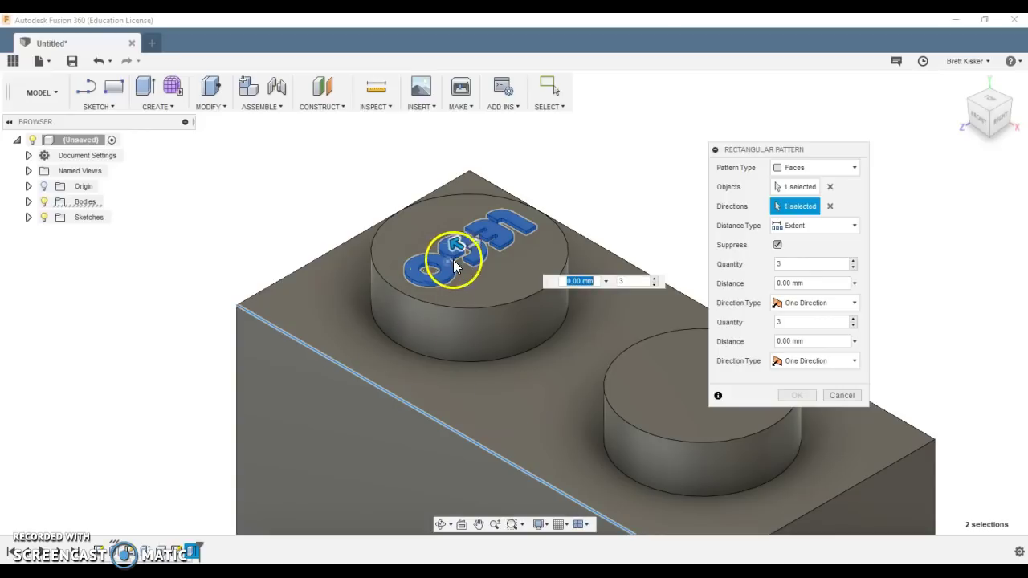
{"action": "left_click_drag", "start_coordinate": [452, 260], "coordinate": [457, 241]}
{"action": "left_click_drag", "start_coordinate": [488, 261], "coordinate": [683, 417]}
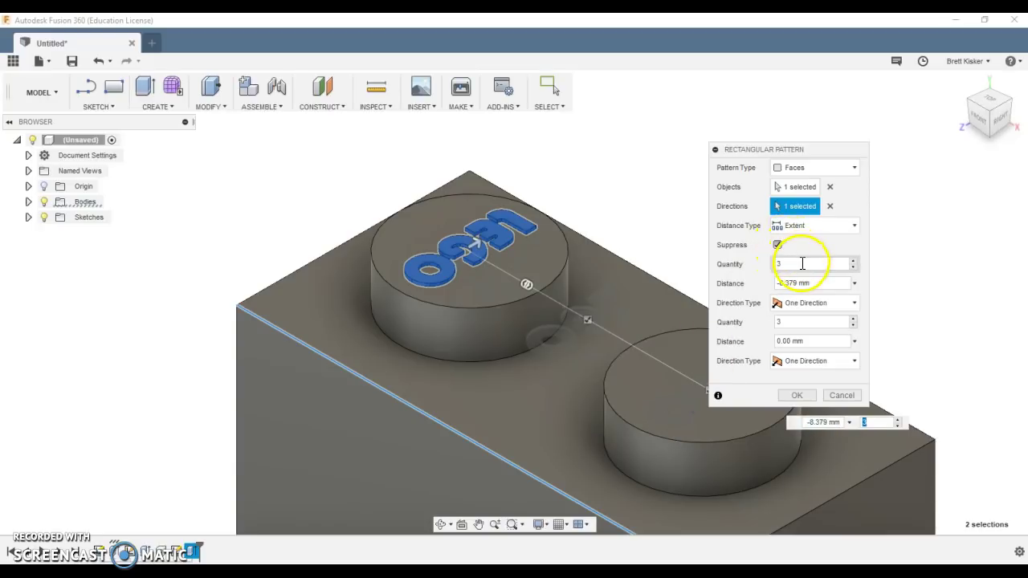
{"action": "left_click", "coordinate": [775, 262]}
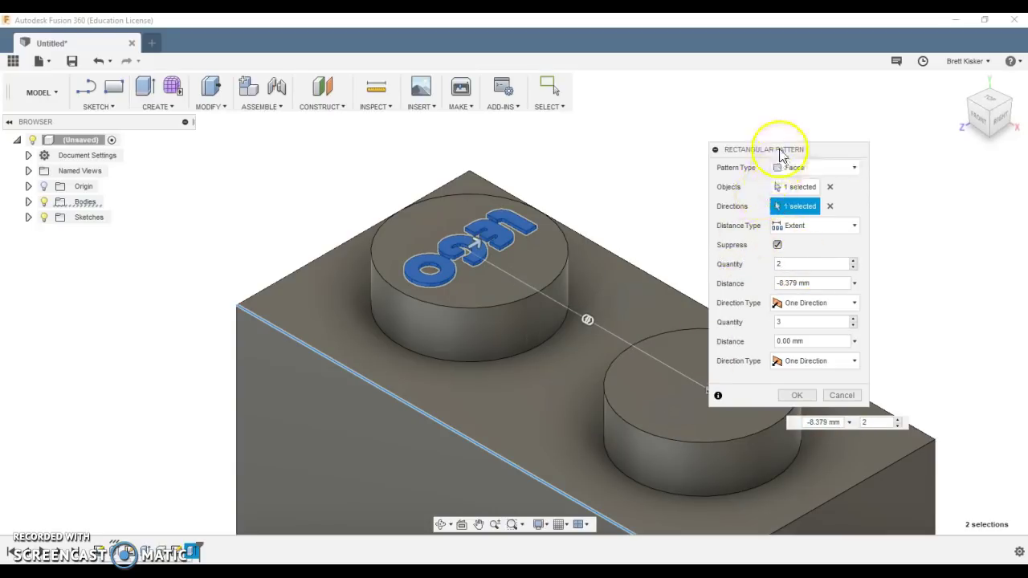
{"action": "left_click_drag", "start_coordinate": [779, 149], "coordinate": [872, 77]}
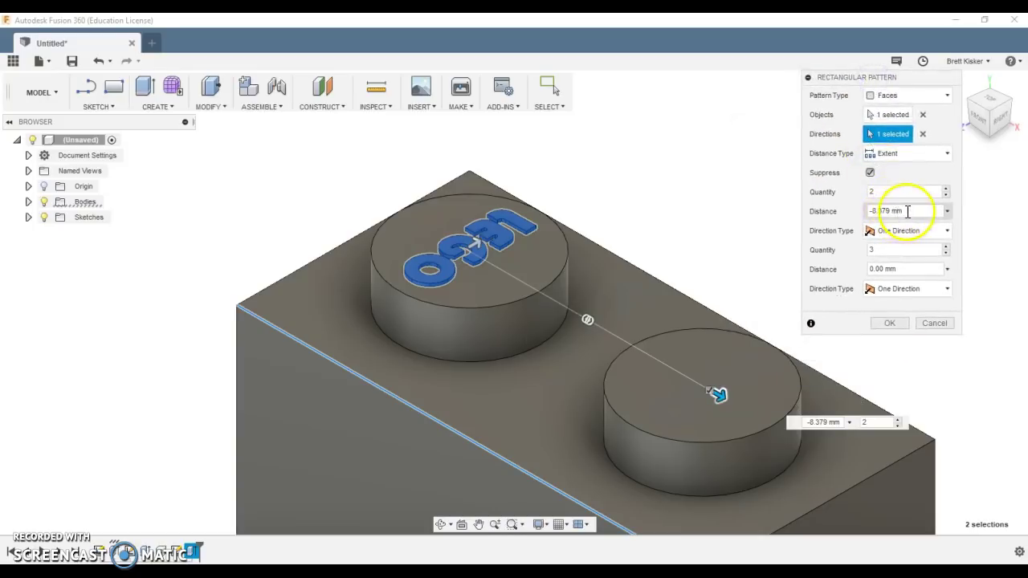
Step: Set the pattern distance to -5*lego and apply the pattern to put the LEGO text on the right stud
{"action": "left_click_drag", "start_coordinate": [903, 211], "coordinate": [825, 204]}
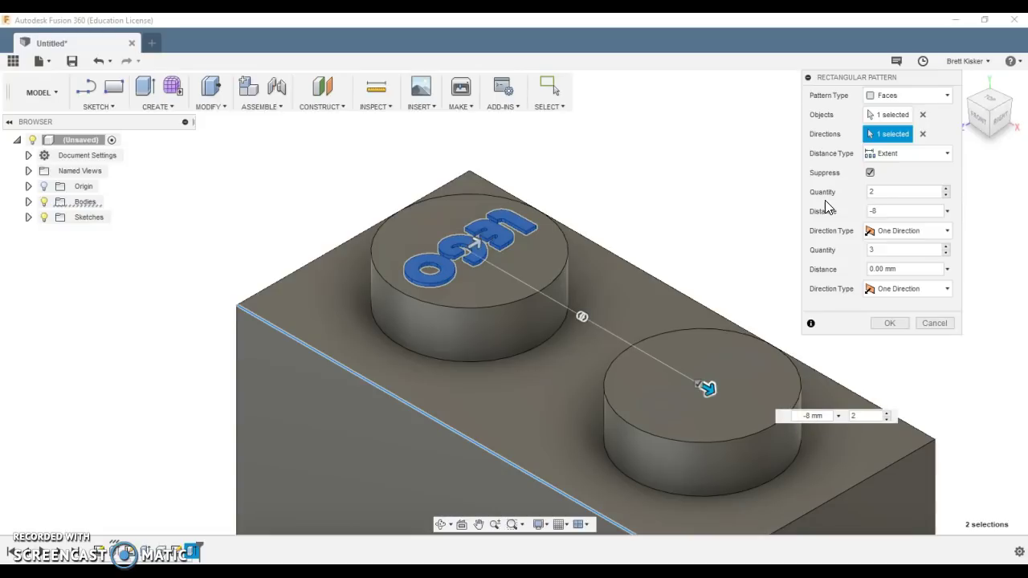
{"action": "type", "text": "-8*lego"}
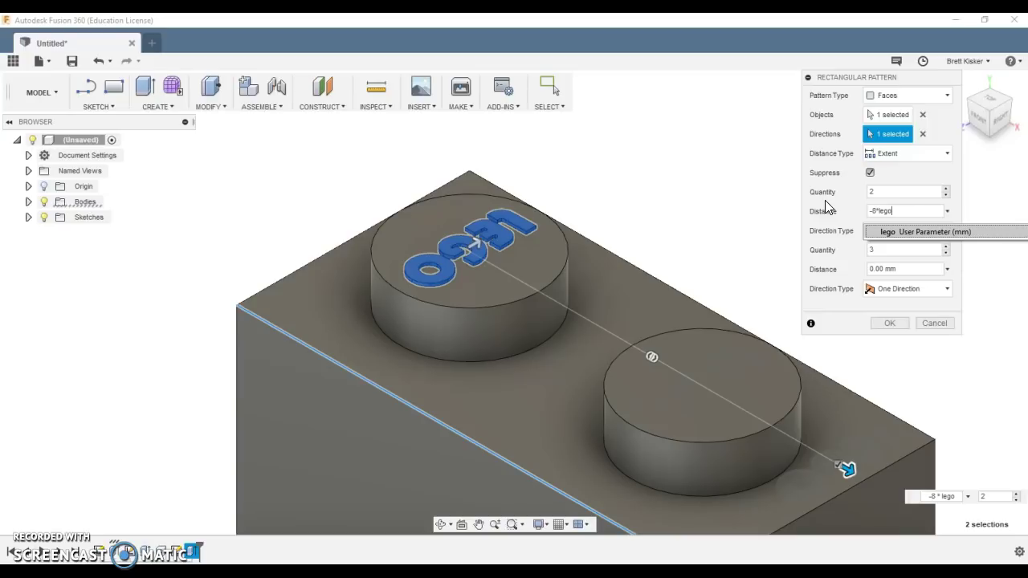
{"action": "left_click", "coordinate": [878, 211]}
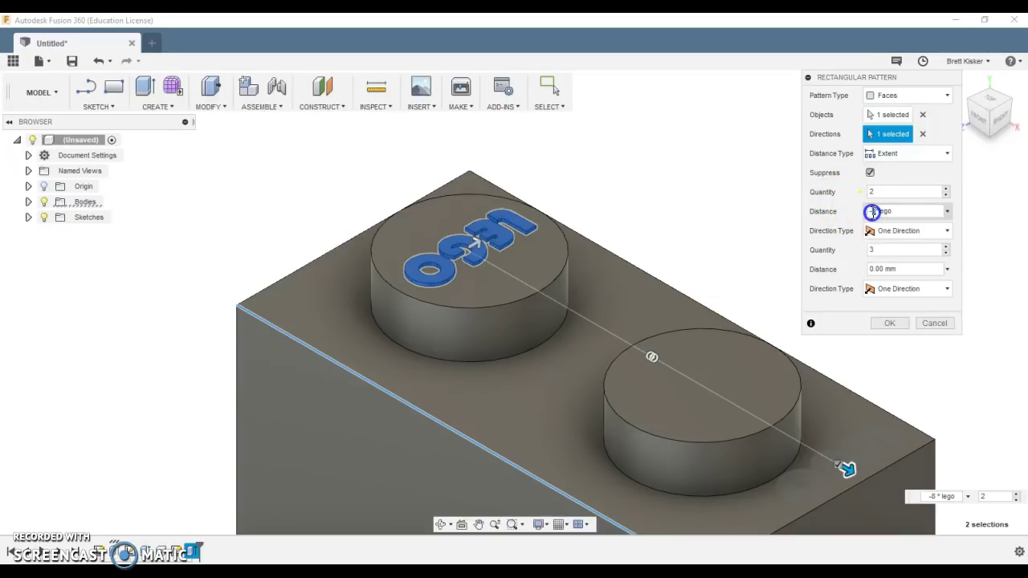
{"action": "key", "text": "BackSpace"}
{"action": "type", "text": "5"}
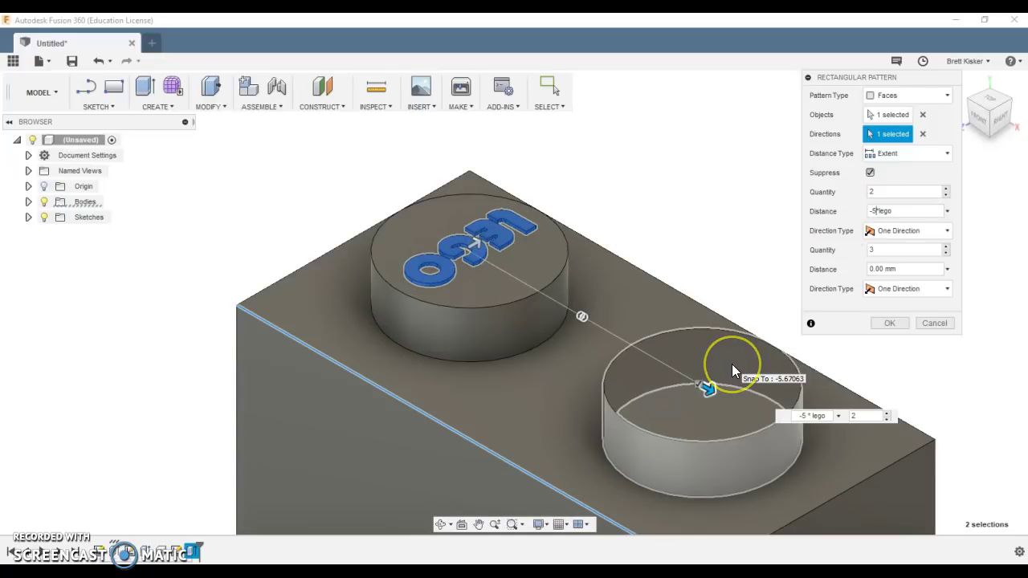
{"action": "left_click", "coordinate": [885, 323]}
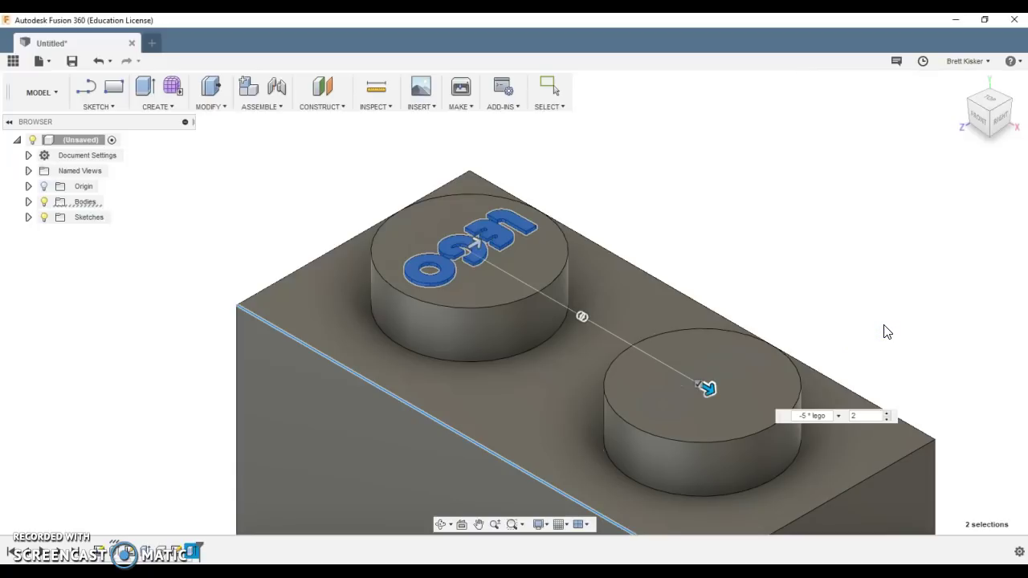
{"action": "left_click", "coordinate": [875, 354]}
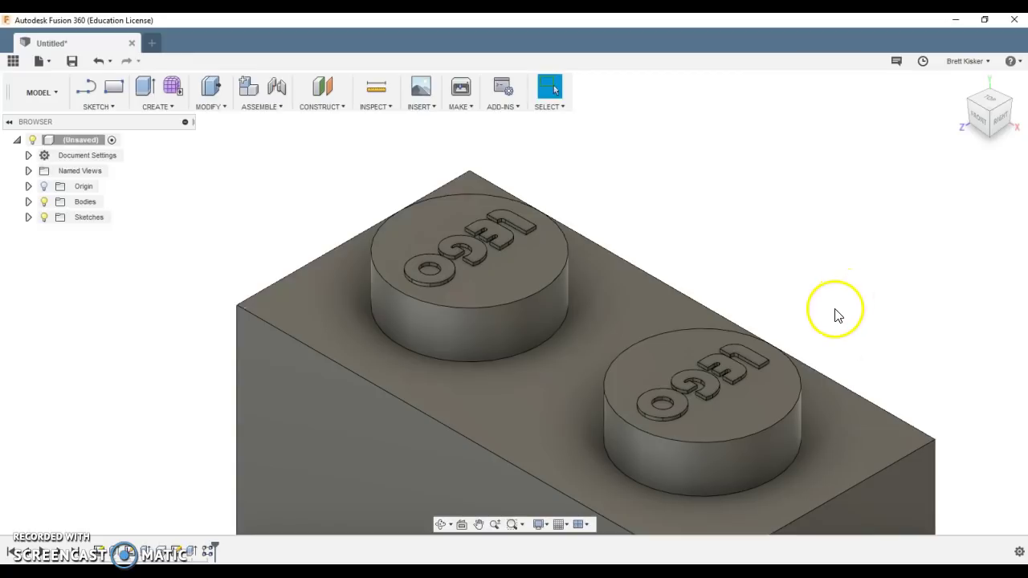
Step: Assign the ABS Plastic physical material from the Plastic category to the brick
{"action": "scroll", "coordinate": [839, 314], "scroll_direction": "down", "scroll_amount": 1}
{"action": "scroll", "coordinate": [839, 315], "scroll_direction": "down", "scroll_amount": 3}
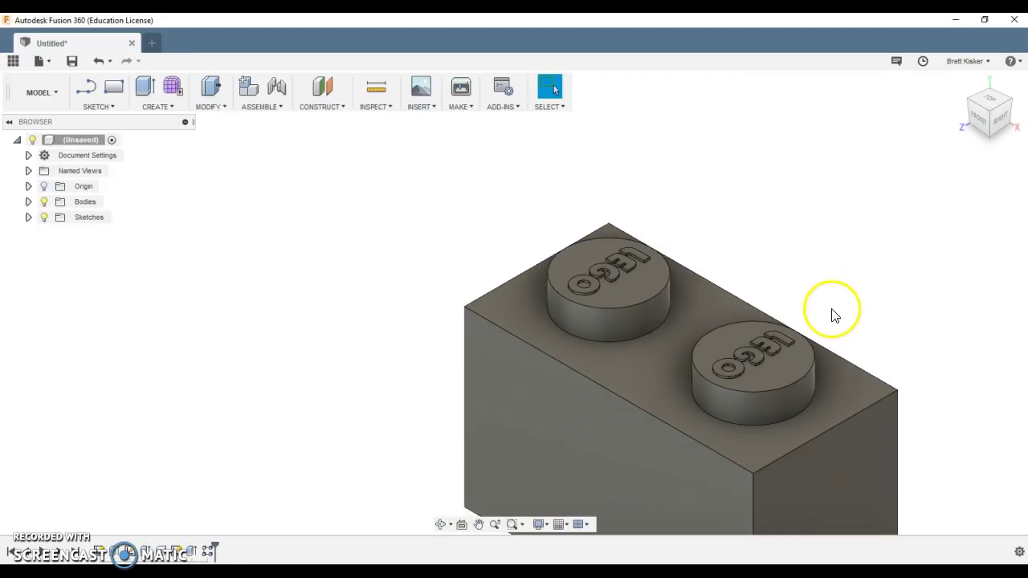
{"action": "middle_click_drag", "start_coordinate": [835, 314], "coordinate": [769, 216]}
{"action": "scroll", "coordinate": [771, 218], "scroll_direction": "down", "scroll_amount": 1}
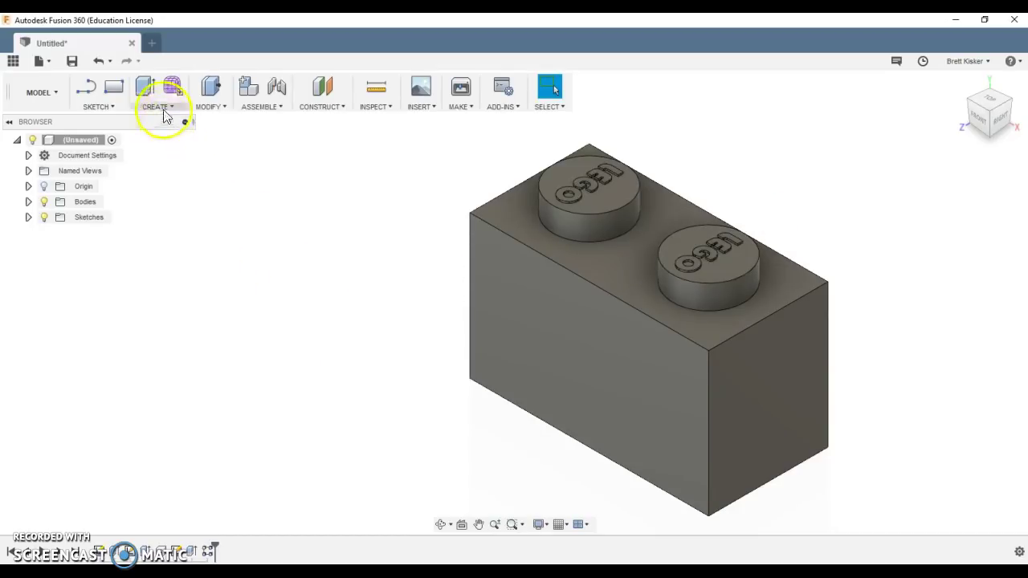
{"action": "left_click", "coordinate": [207, 109]}
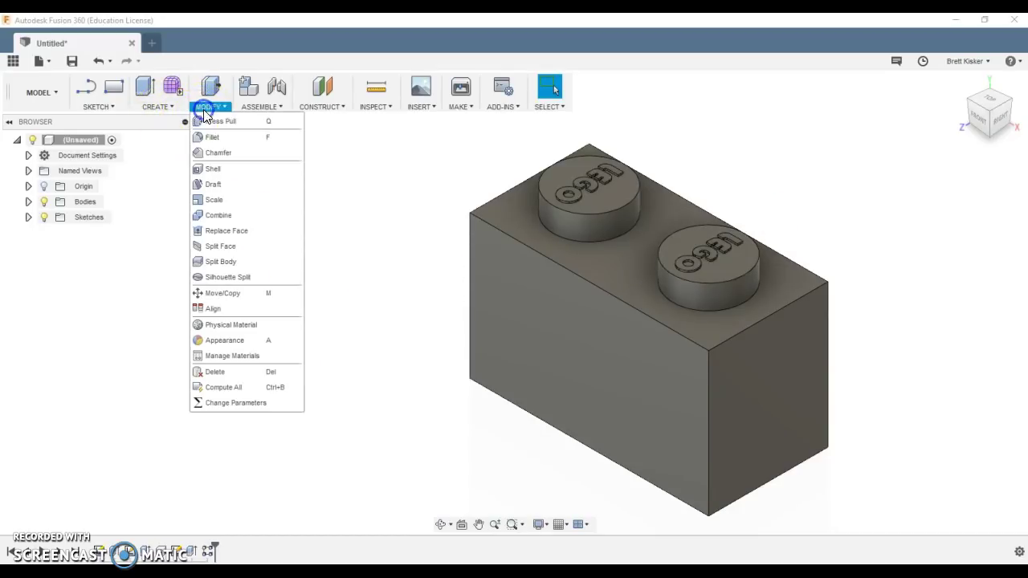
{"action": "left_click", "coordinate": [215, 325]}
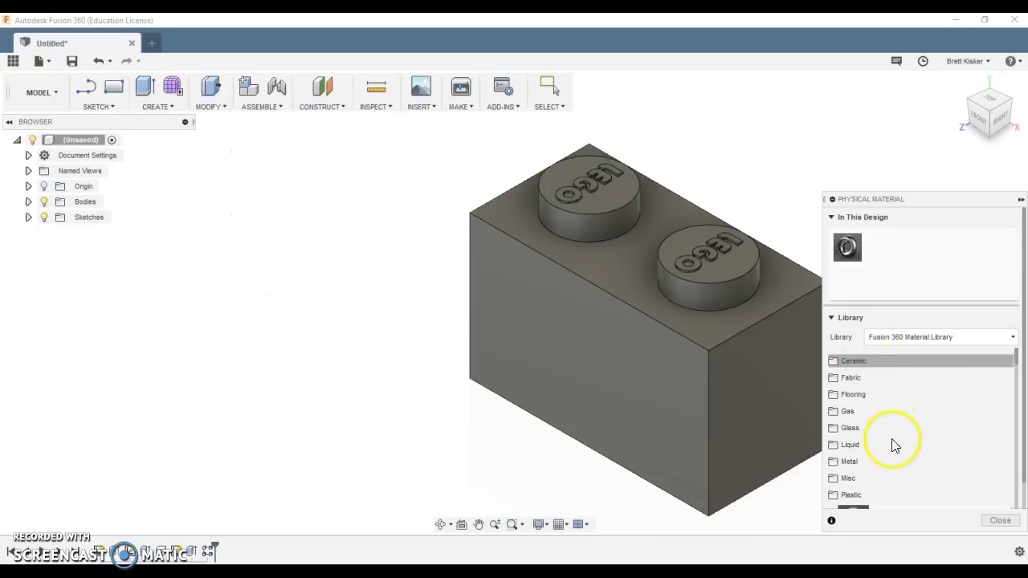
{"action": "scroll", "coordinate": [849, 387], "scroll_direction": "down", "scroll_amount": 2}
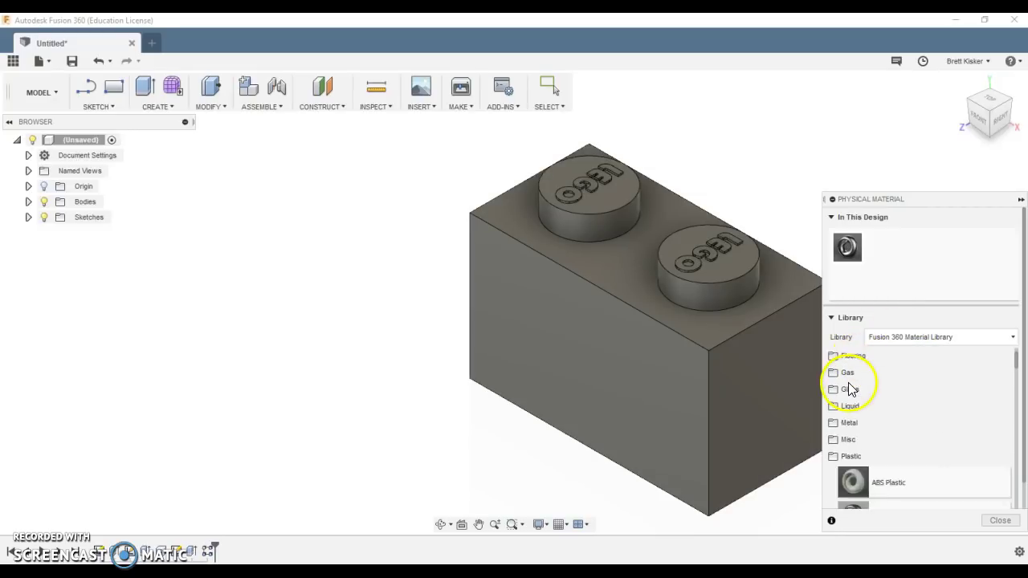
{"action": "left_click", "coordinate": [838, 417]}
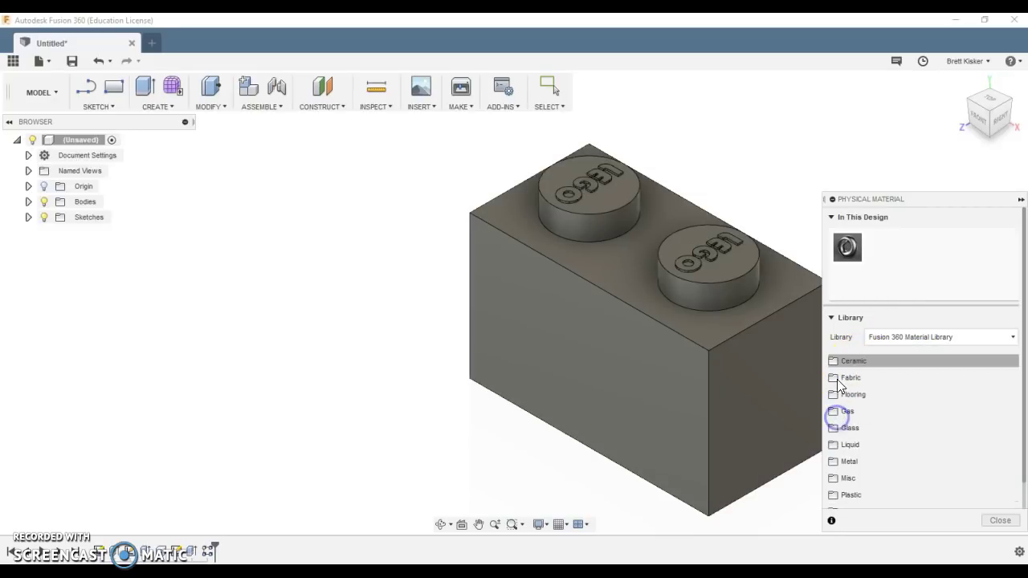
{"action": "left_click", "coordinate": [835, 494]}
{"action": "scroll", "coordinate": [834, 477], "scroll_direction": "down", "scroll_amount": 2}
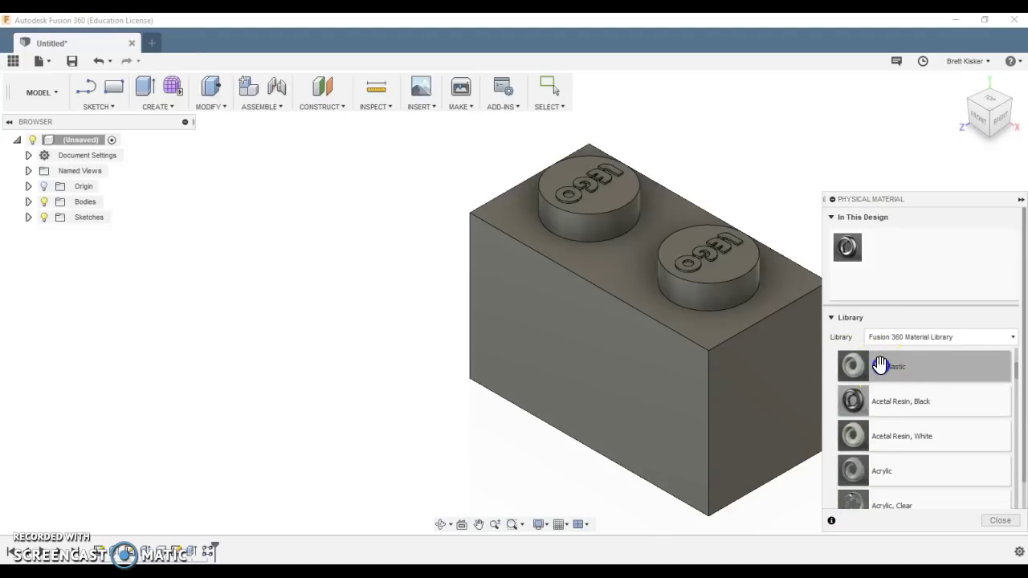
{"action": "left_click_drag", "start_coordinate": [880, 365], "coordinate": [732, 376]}
{"action": "left_click_drag", "start_coordinate": [649, 320], "coordinate": [649, 320]}
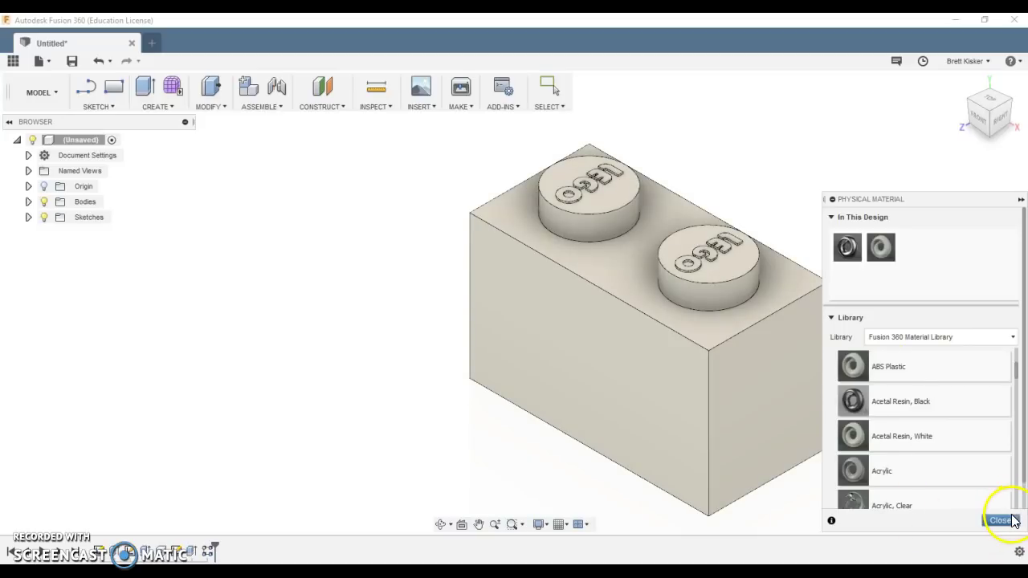
{"action": "left_click", "coordinate": [1000, 521]}
Step: Apply the Paint - Enamel Glossy (Red) appearance to the whole brick body
{"action": "scroll", "coordinate": [865, 404], "scroll_direction": "down", "scroll_amount": 2}
{"action": "middle_click_drag", "start_coordinate": [865, 404], "coordinate": [644, 376]}
{"action": "right_click", "coordinate": [725, 361]}
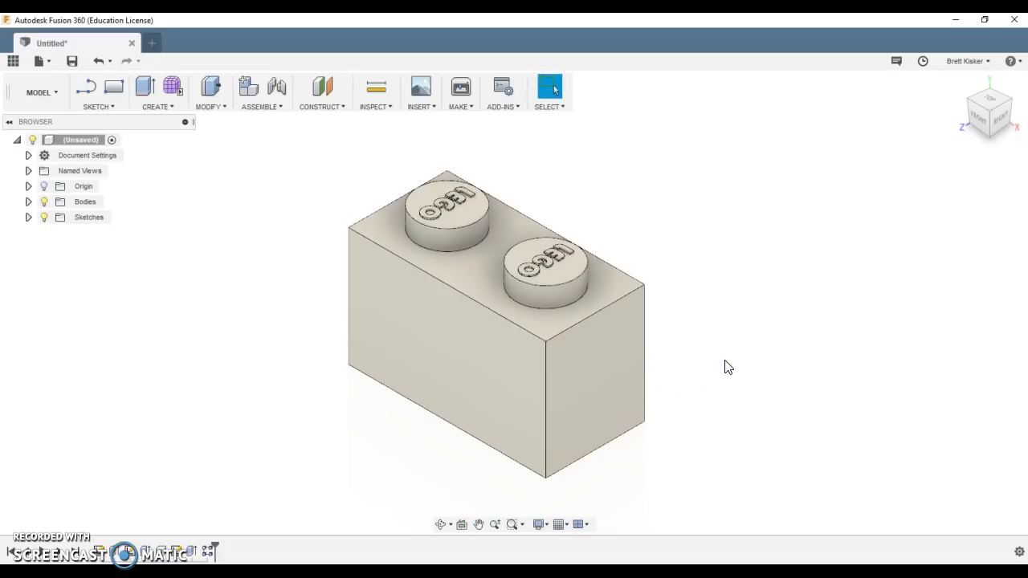
{"action": "key", "text": "a"}
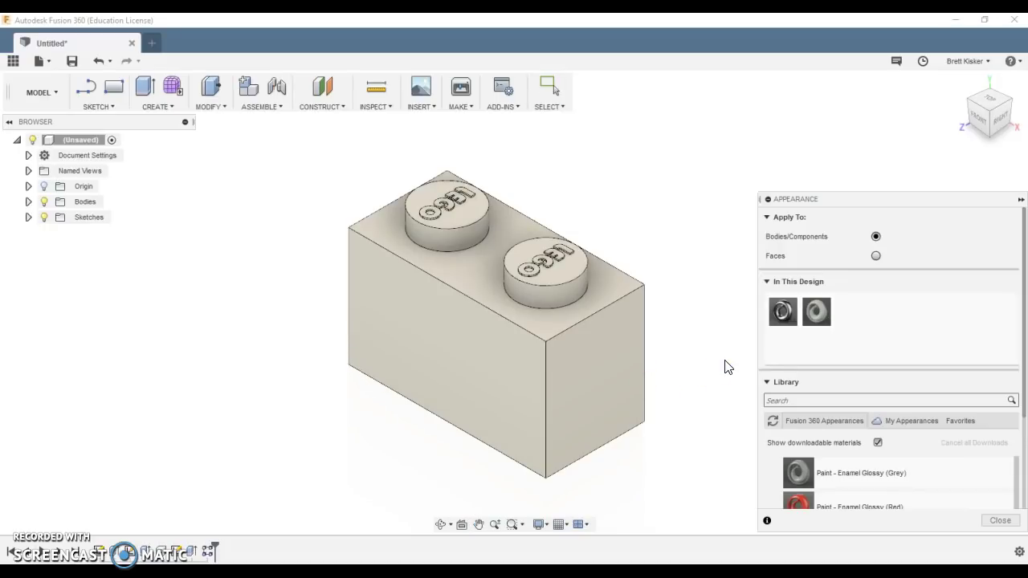
{"action": "left_click_drag", "start_coordinate": [862, 200], "coordinate": [819, 60]}
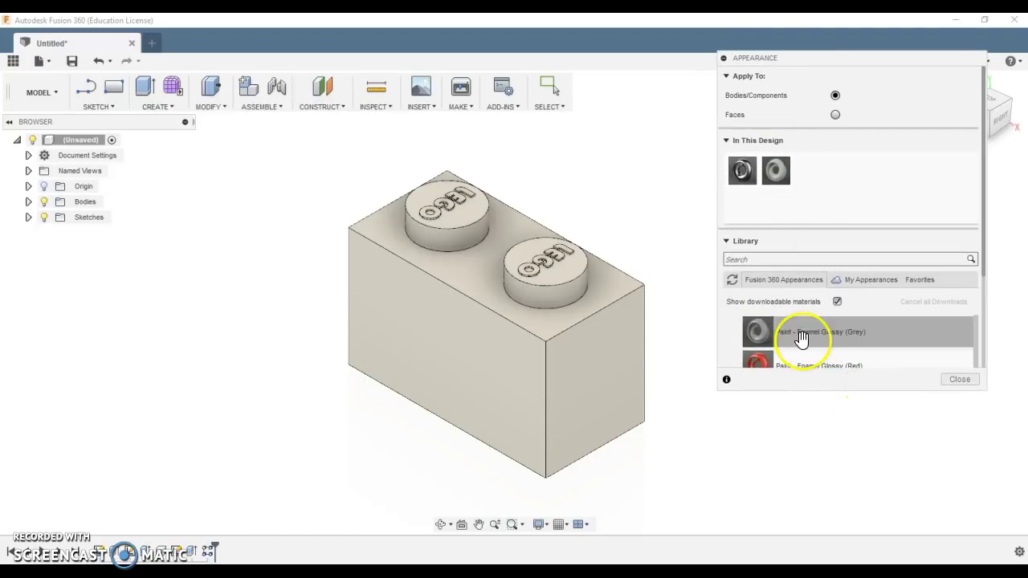
{"action": "scroll", "coordinate": [803, 332], "scroll_direction": "up", "scroll_amount": 3}
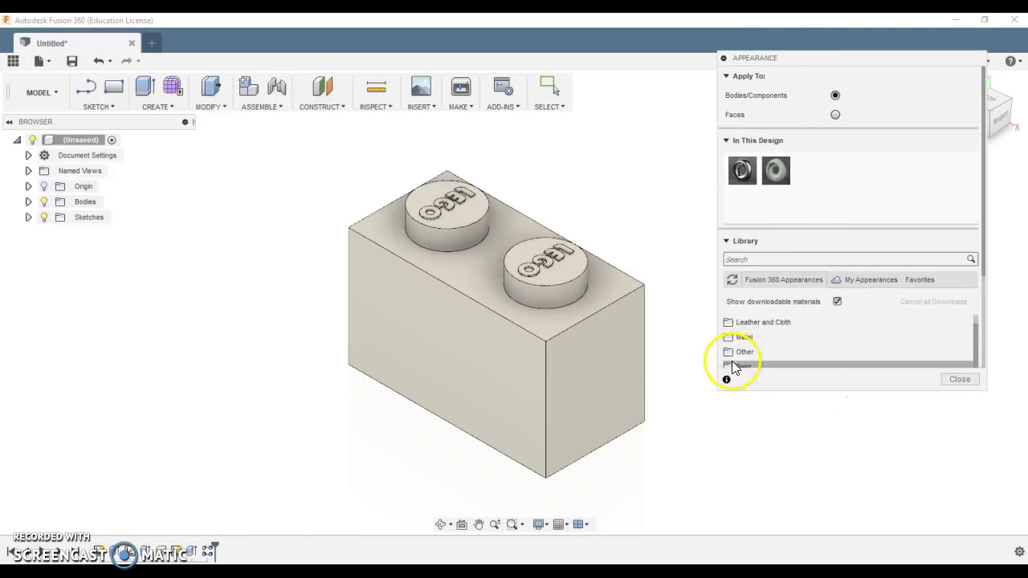
{"action": "scroll", "coordinate": [739, 354], "scroll_direction": "down", "scroll_amount": 4}
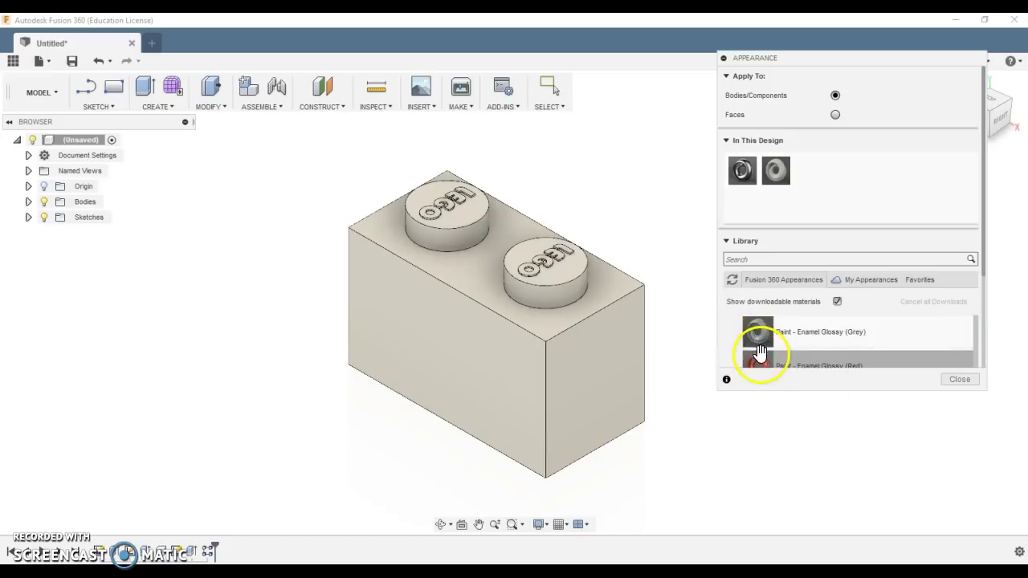
{"action": "left_click_drag", "start_coordinate": [757, 365], "coordinate": [588, 313]}
{"action": "left_click", "coordinate": [960, 379]}
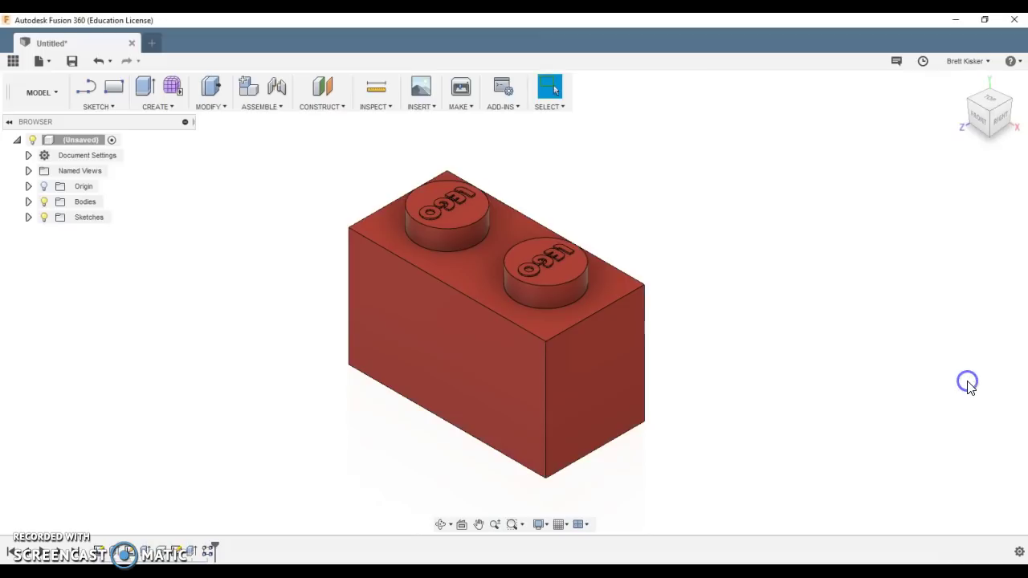
{"action": "left_click", "coordinate": [962, 84]}
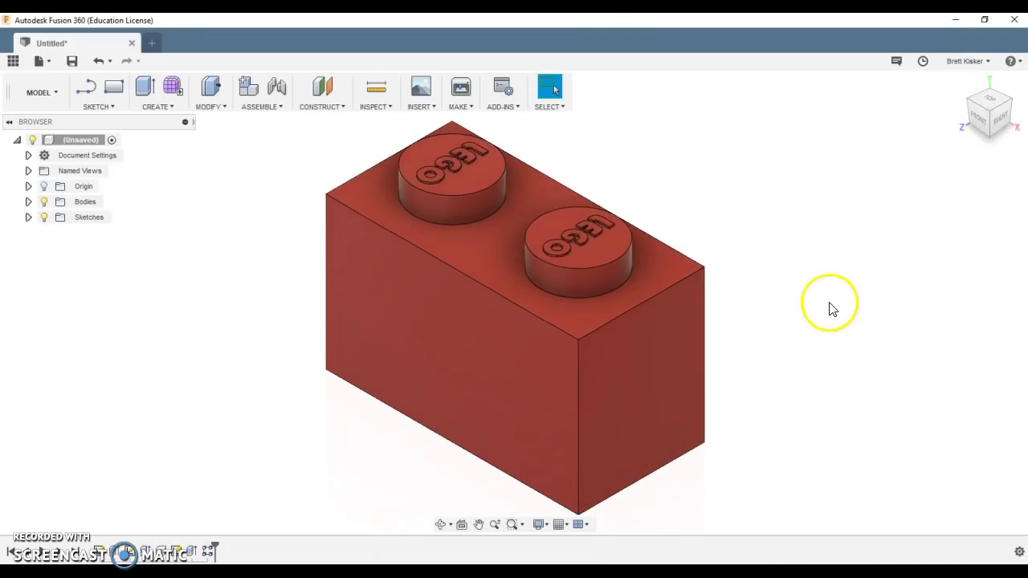
{"action": "mouse_move", "coordinate": [828, 305]}
{"action": "middle_mouse_down", "text": "shift"}
{"action": "mouse_move", "coordinate": [805, 187]}
{"action": "mouse_move", "coordinate": [814, 172]}
{"action": "mouse_move", "coordinate": [839, 315]}
{"action": "middle_mouse_up", "text": "shift"}
{"action": "left_click", "coordinate": [962, 85]}
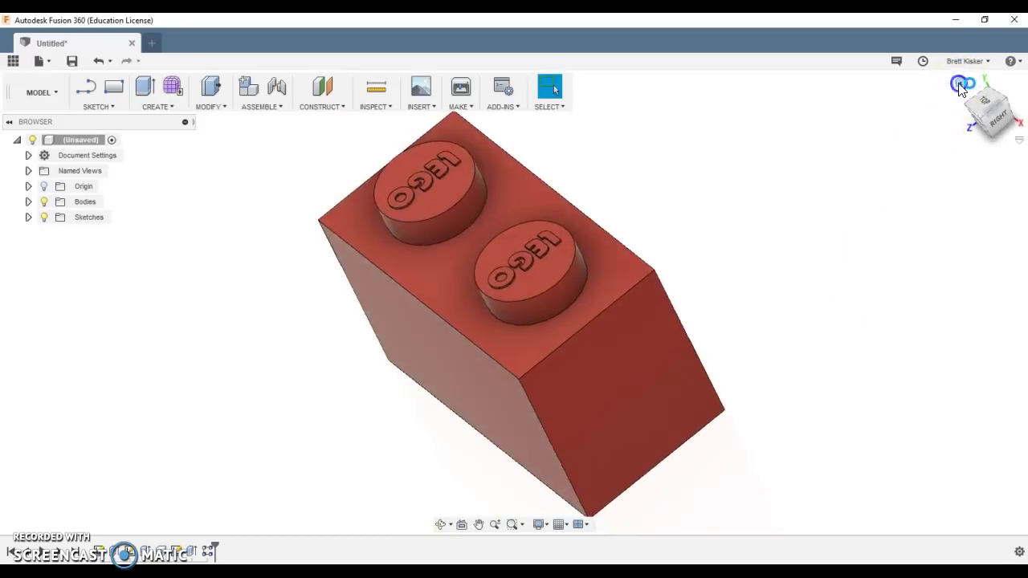